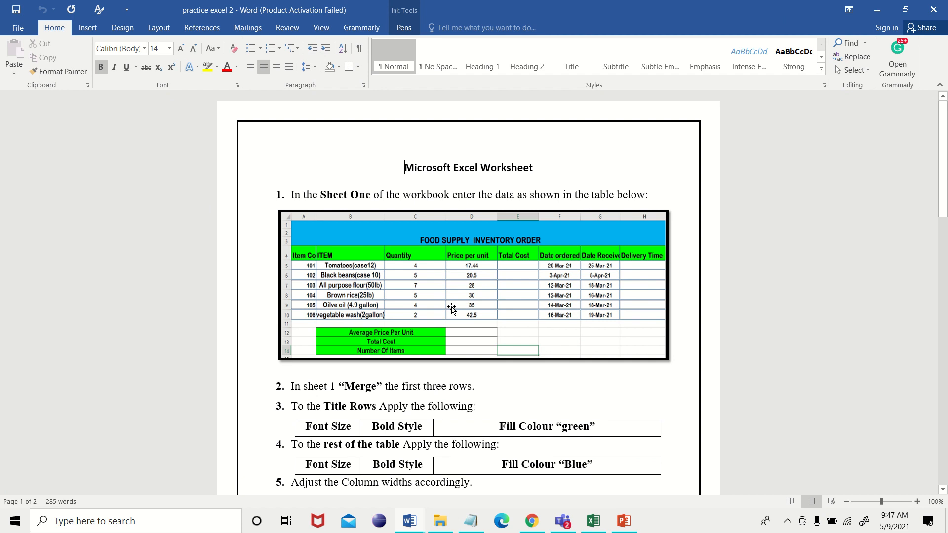
# - Following the Word worksheet, merge and center cells A1:H3 in the Excel sheet and fill the merged title with Light Blue
pyautogui.hotkey('alt', 'Tab')
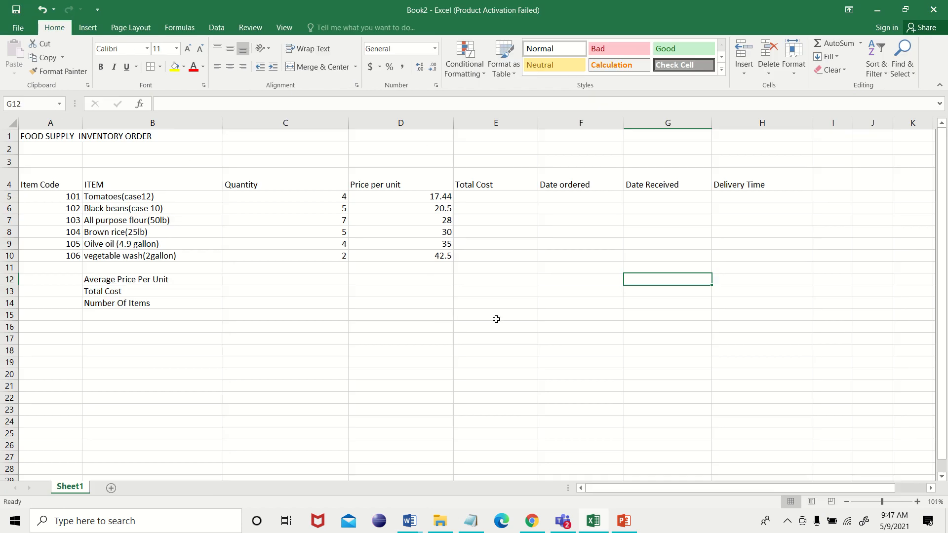
pyautogui.hotkey('alt', 'Tab')
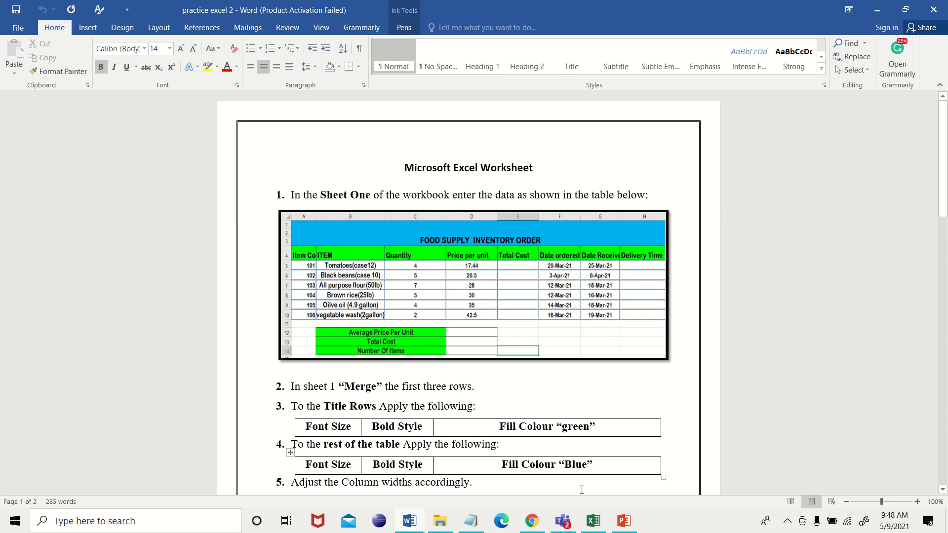
pyautogui.click(594, 522)
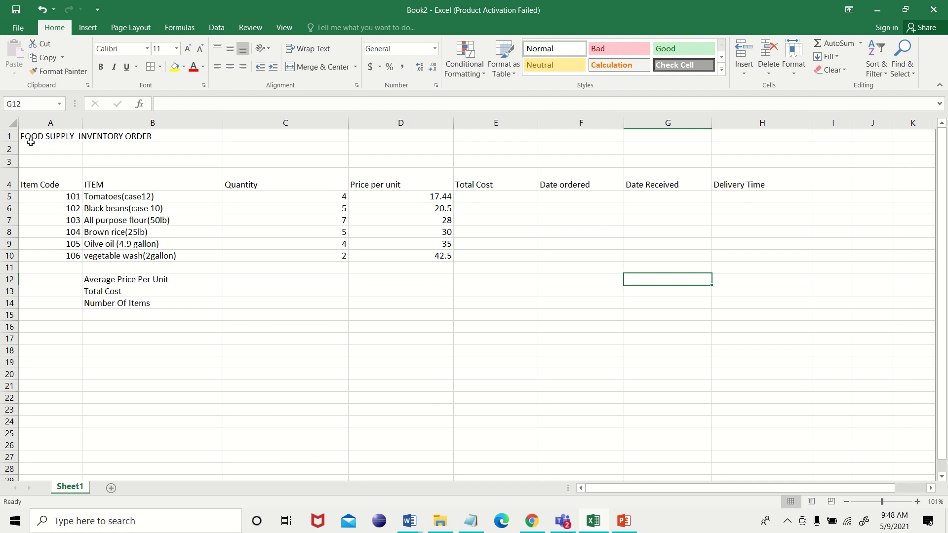
pyautogui.moveTo(31, 136); pyautogui.dragTo(741, 155)
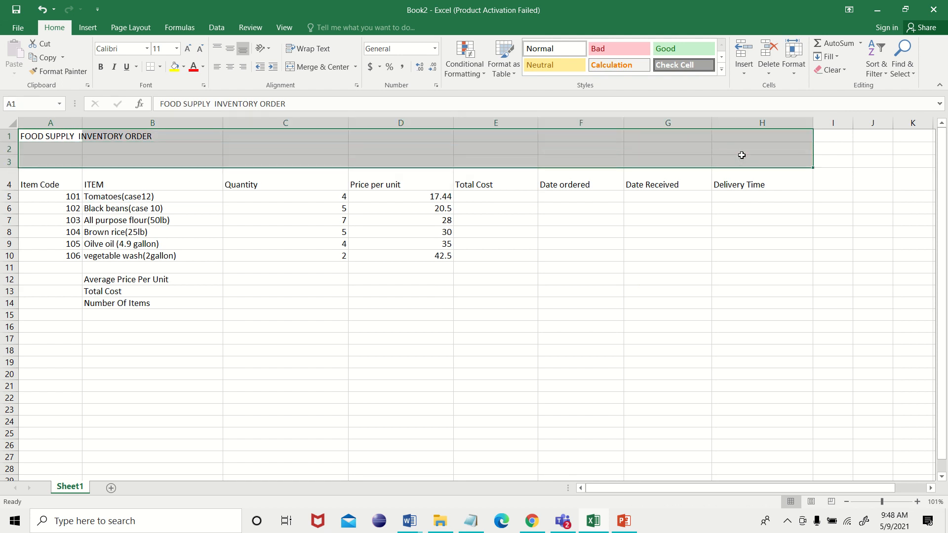
pyautogui.click(355, 69)
pyautogui.click(349, 84)
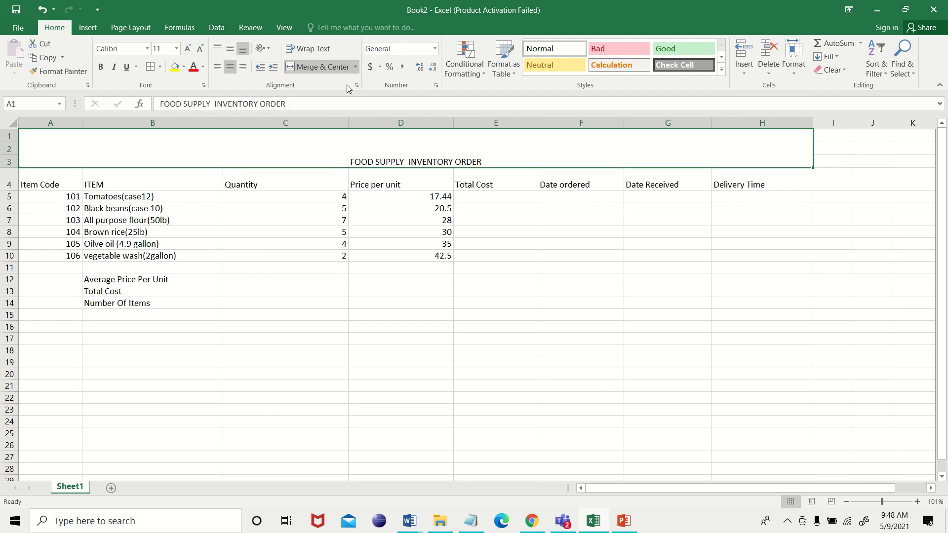
pyautogui.click(184, 67)
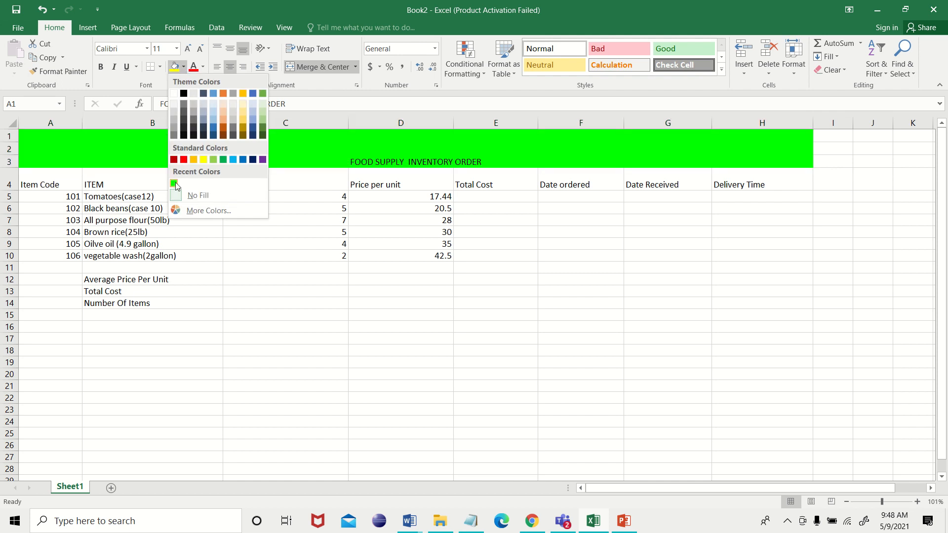
pyautogui.click(233, 160)
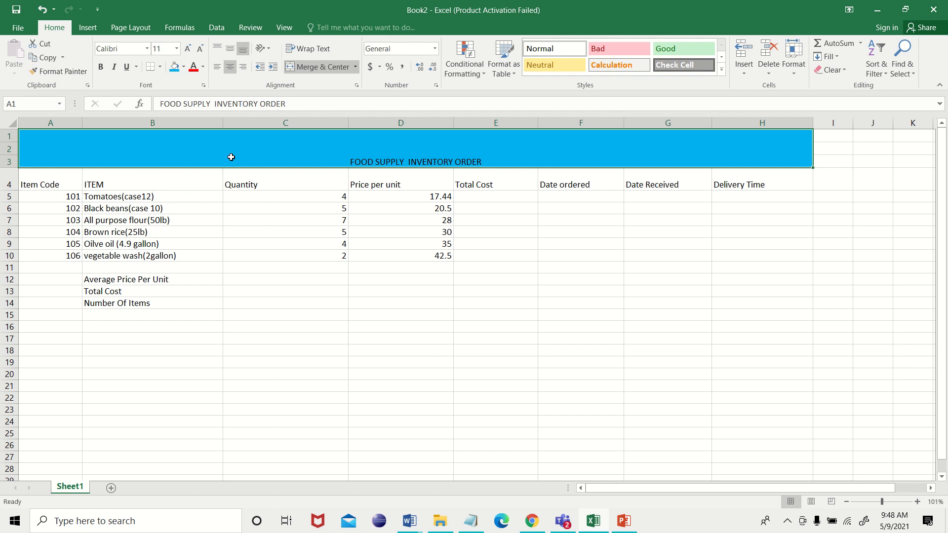
# - Check the title instructions in Word and format the Excel title as bold, Arial Rounded MT Bold, size 18
pyautogui.hotkey('alt', 'Tab')
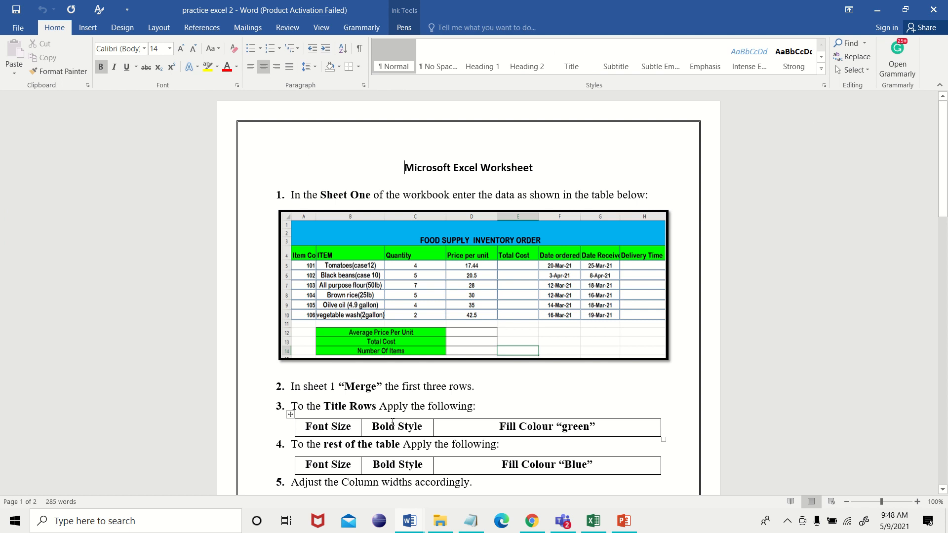
pyautogui.hotkey('alt', 'Tab')
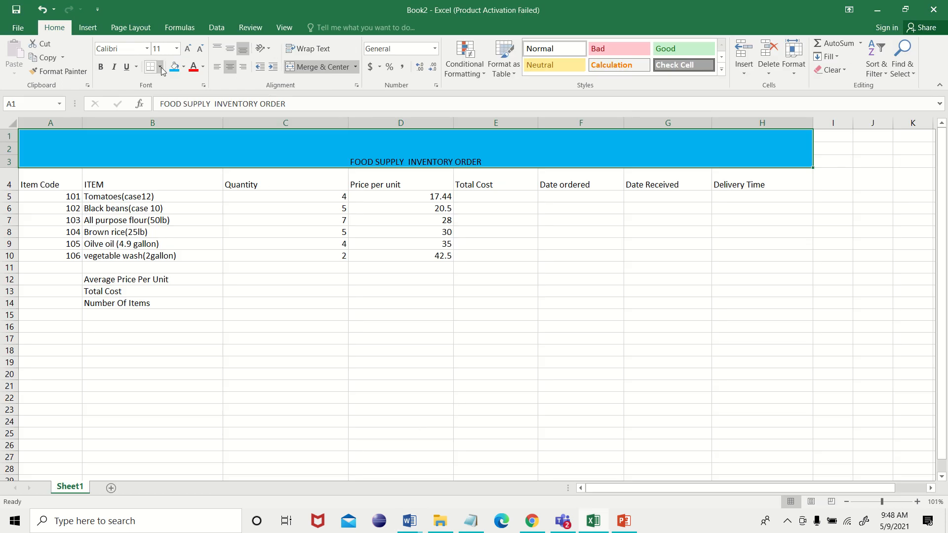
pyautogui.click(101, 67)
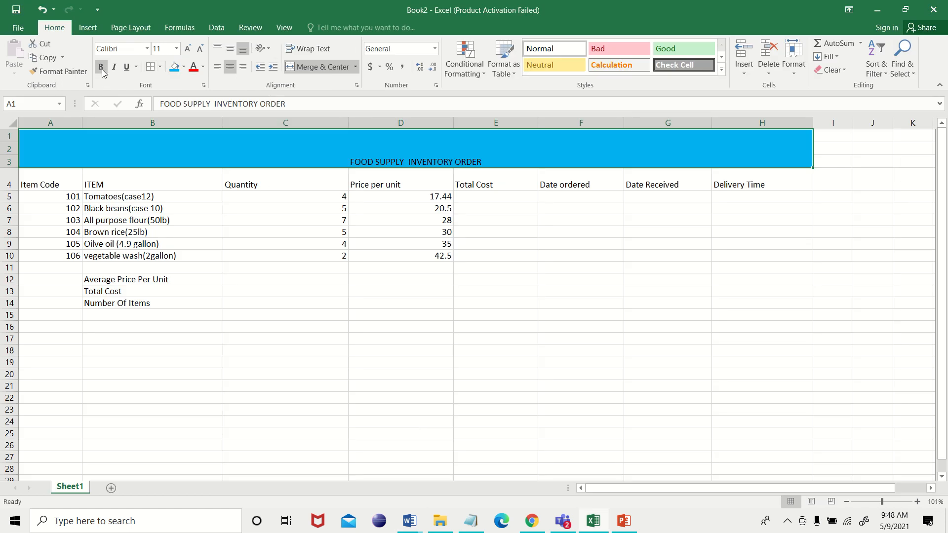
pyautogui.click(146, 48)
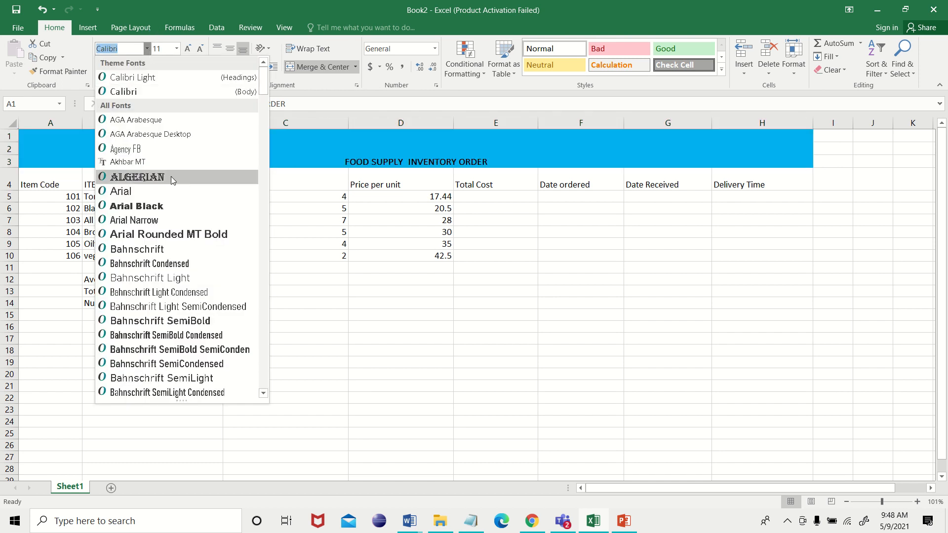
pyautogui.click(185, 234)
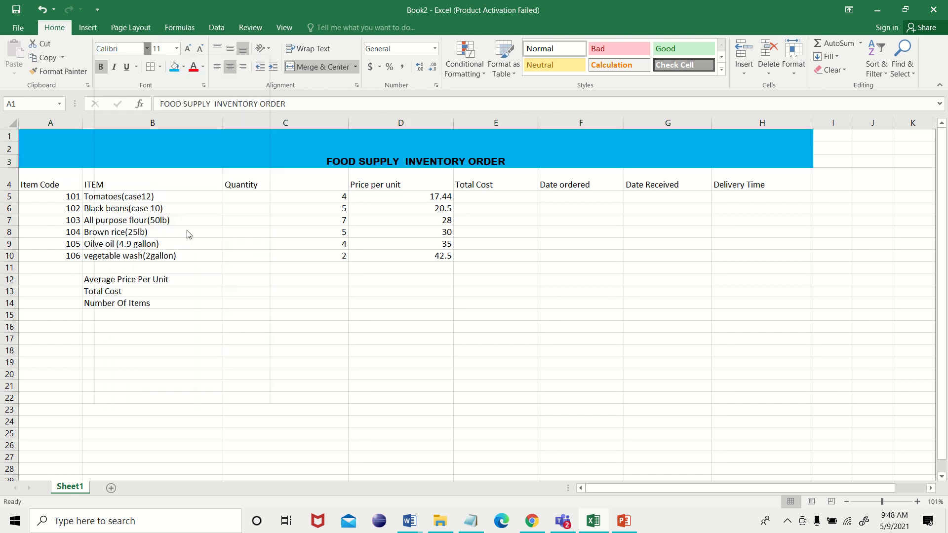
pyautogui.click(176, 49)
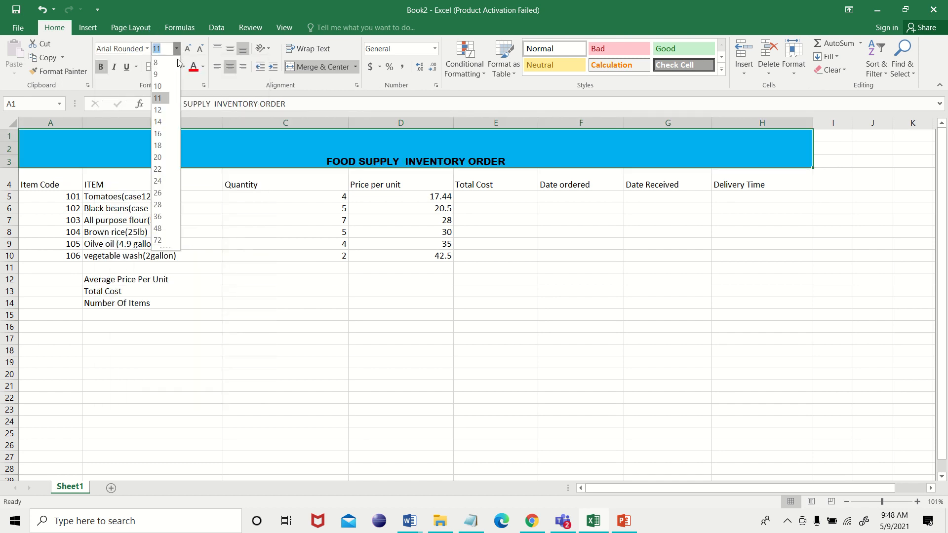
pyautogui.click(159, 145)
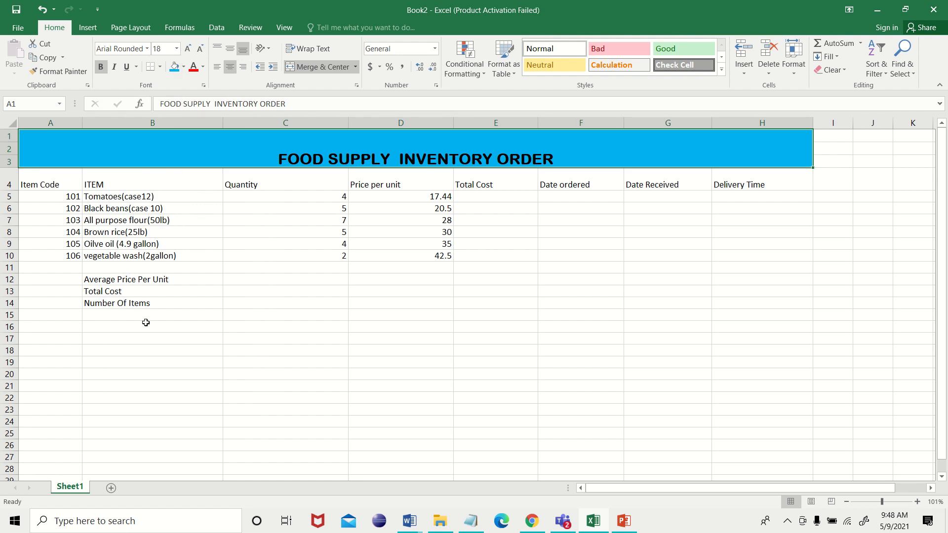
# - Check the table instructions in Word and set Excel cells A4:H14 to Arial Rounded MT Bold, size 14
pyautogui.hotkey('alt', 'Tab')
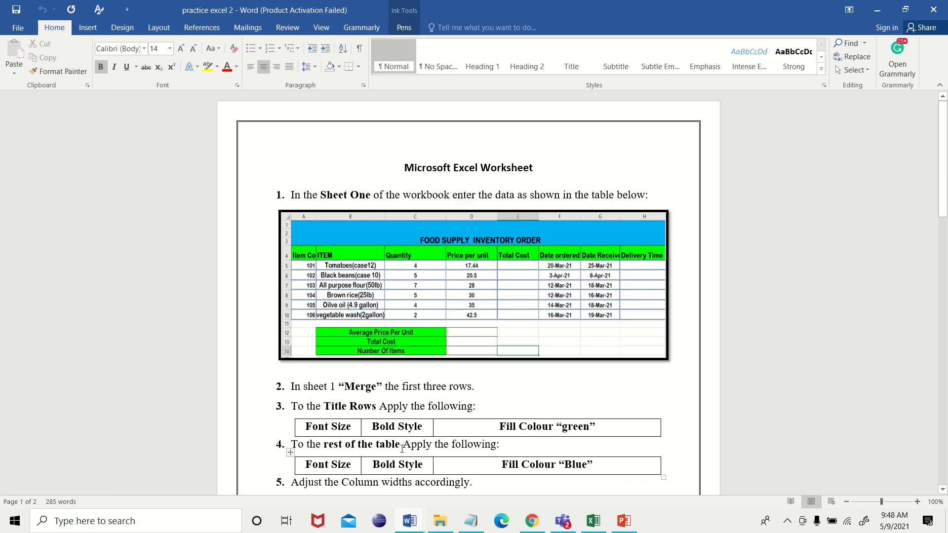
pyautogui.hotkey('alt', 'Tab')
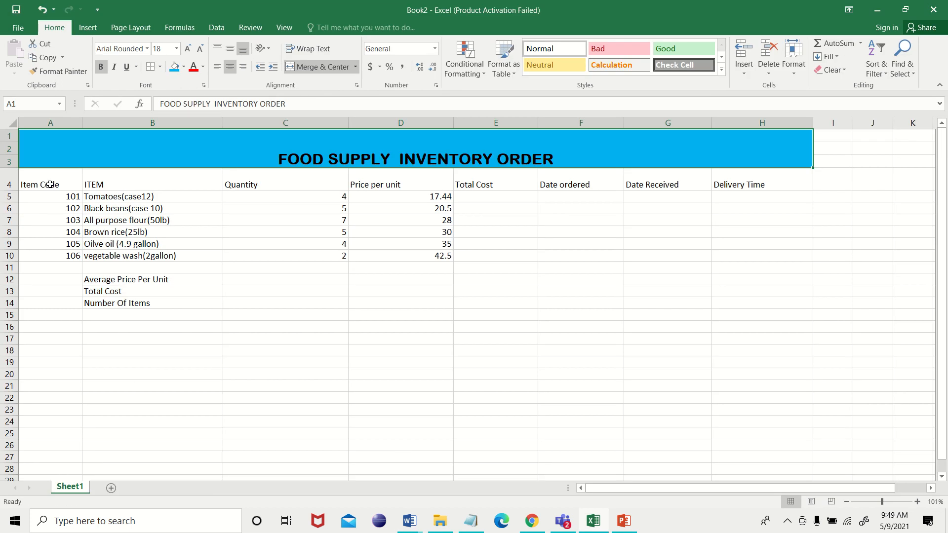
pyautogui.moveTo(49, 181); pyautogui.dragTo(734, 302)
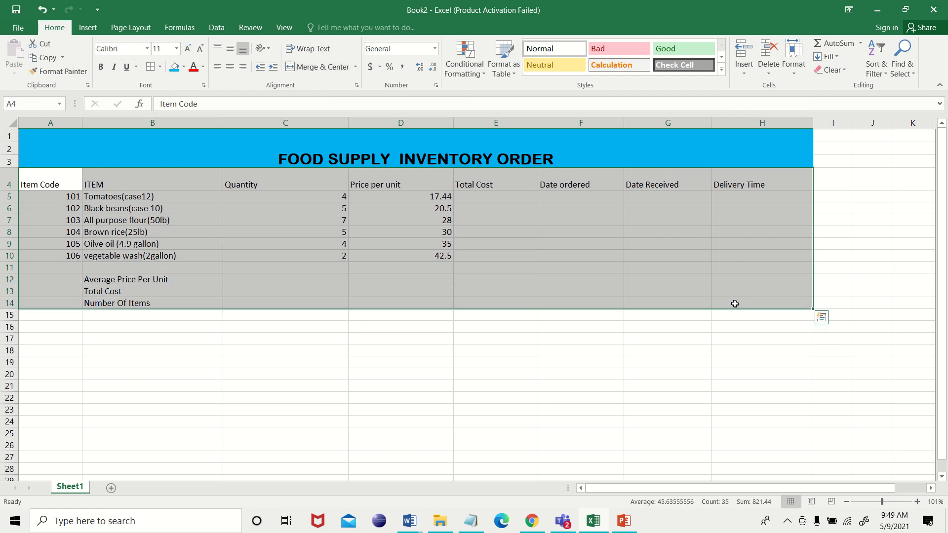
pyautogui.click(147, 48)
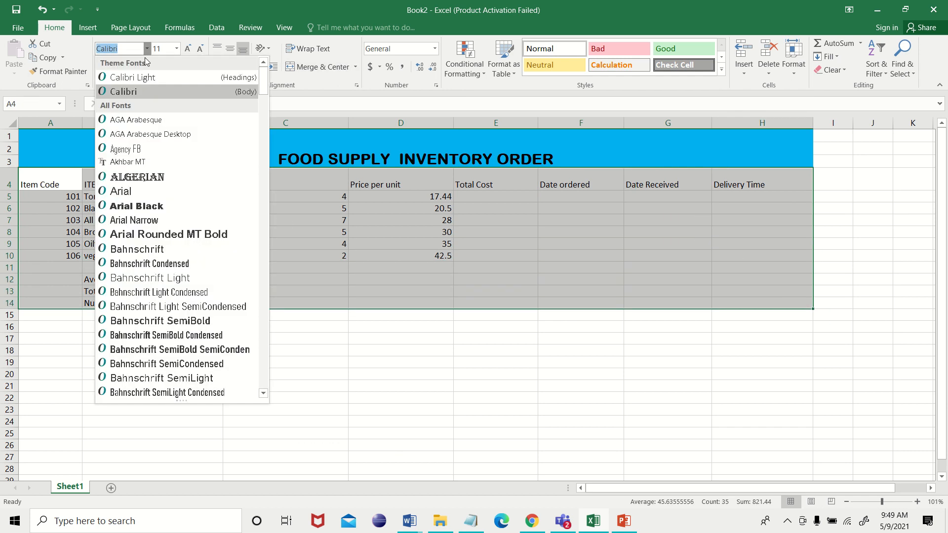
pyautogui.click(167, 234)
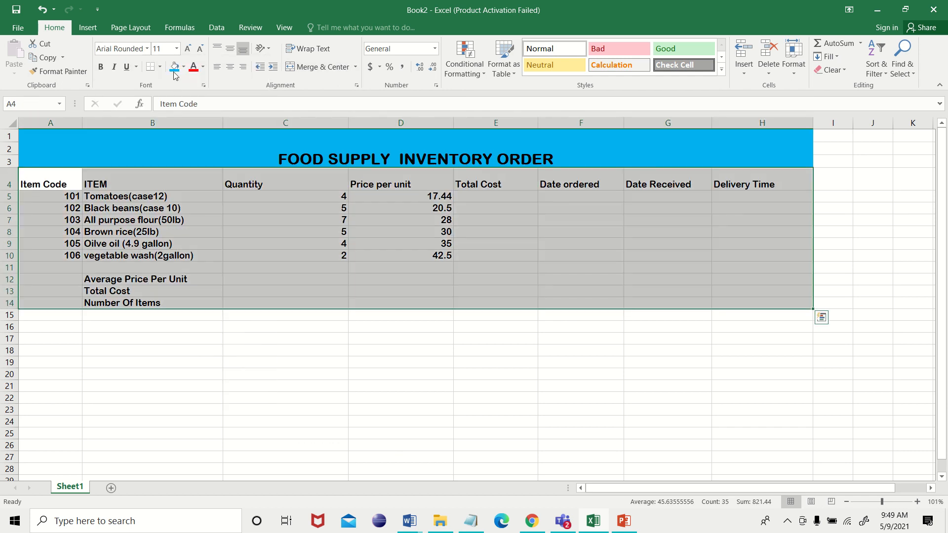
pyautogui.click(176, 48)
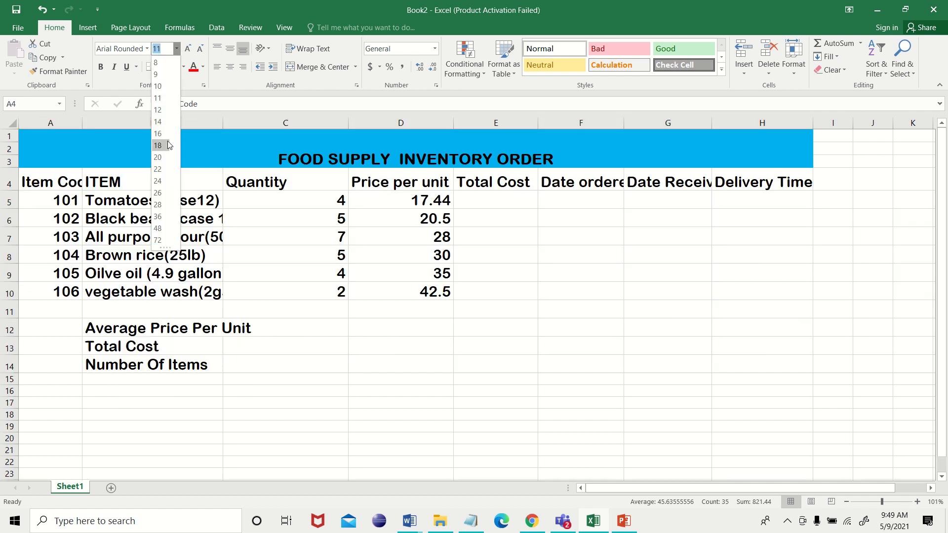
pyautogui.click(164, 125)
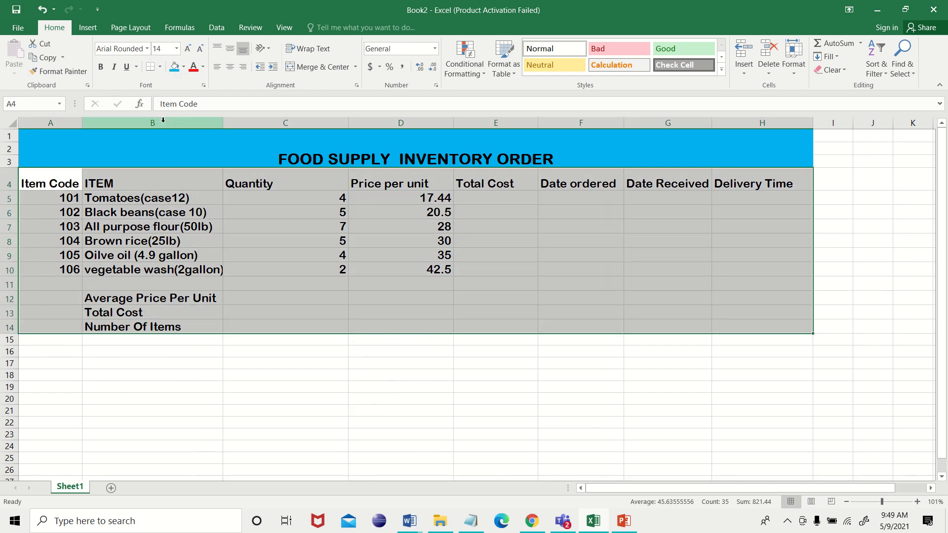
# - Fill the header row A4:H4 with the recently used bright green
pyautogui.click(68, 184)
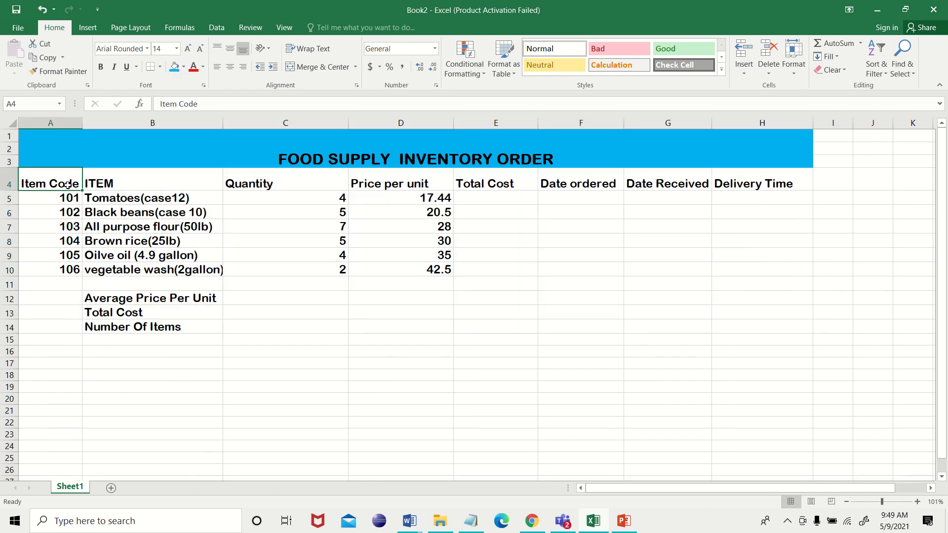
pyautogui.moveTo(68, 185); pyautogui.dragTo(736, 190)
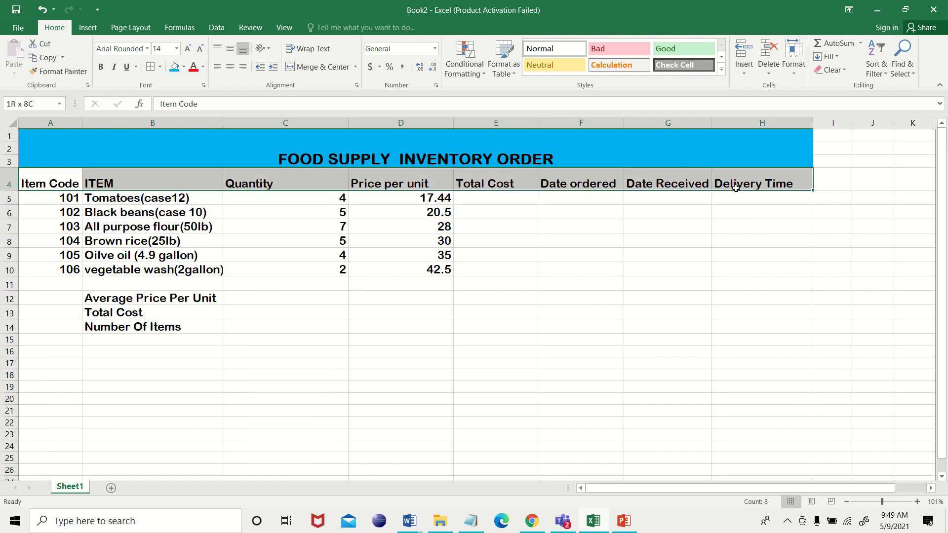
pyautogui.click(185, 67)
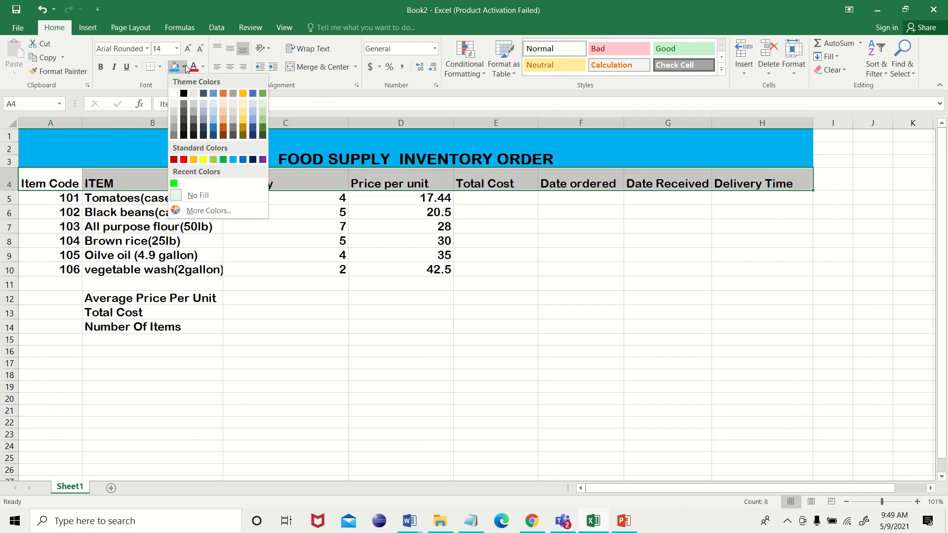
pyautogui.click(174, 183)
pyautogui.click(311, 271)
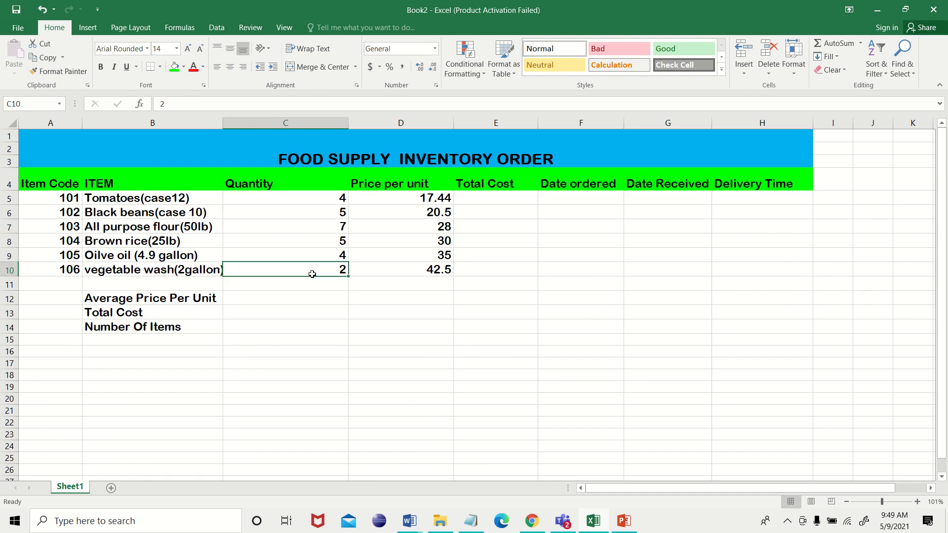
# - Center the item codes in A5:A10 and the quantities and unit prices in C5:D10
pyautogui.moveTo(61, 197); pyautogui.dragTo(66, 269)
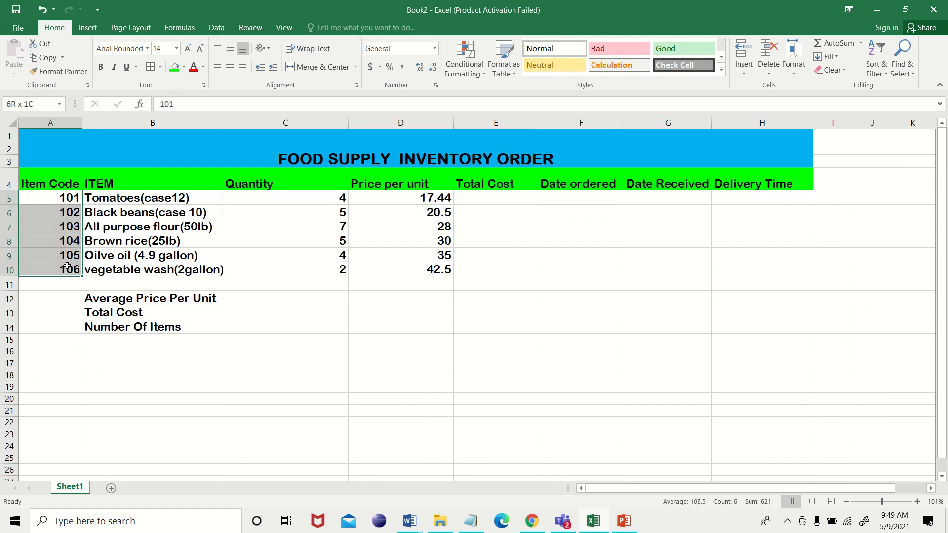
pyautogui.click(229, 67)
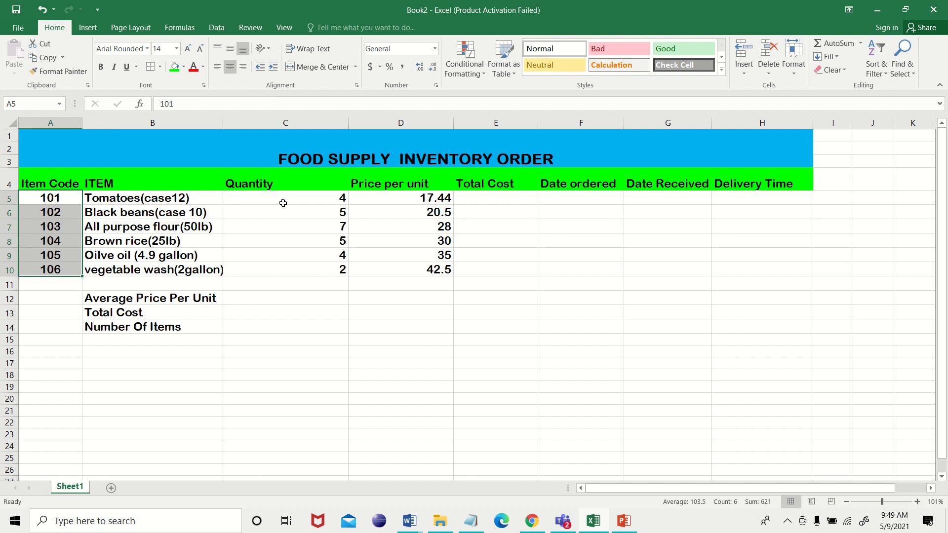
pyautogui.moveTo(282, 200); pyautogui.dragTo(418, 273)
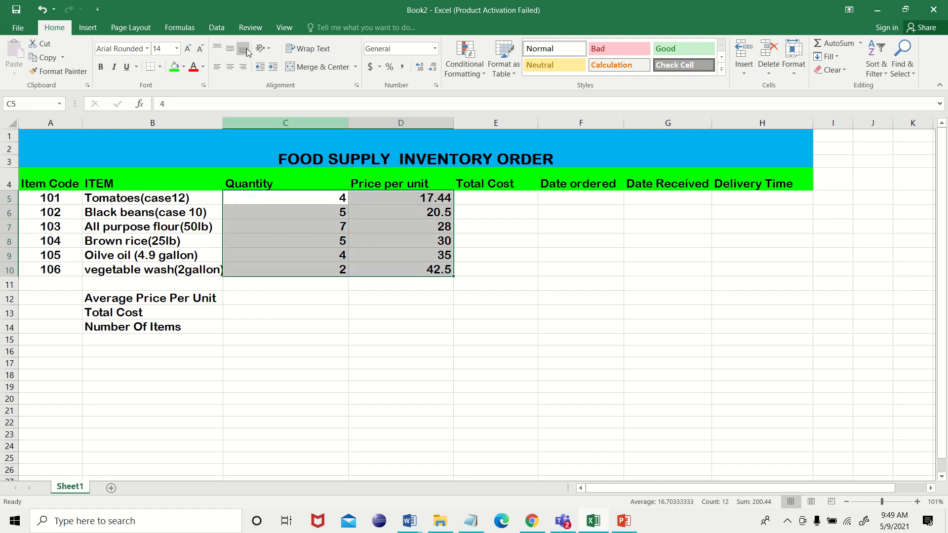
pyautogui.click(220, 69)
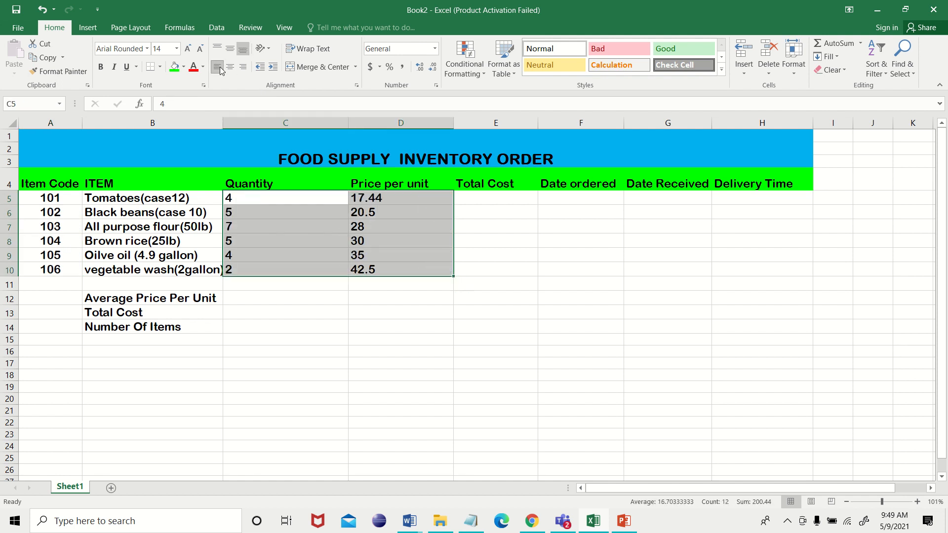
pyautogui.click(230, 68)
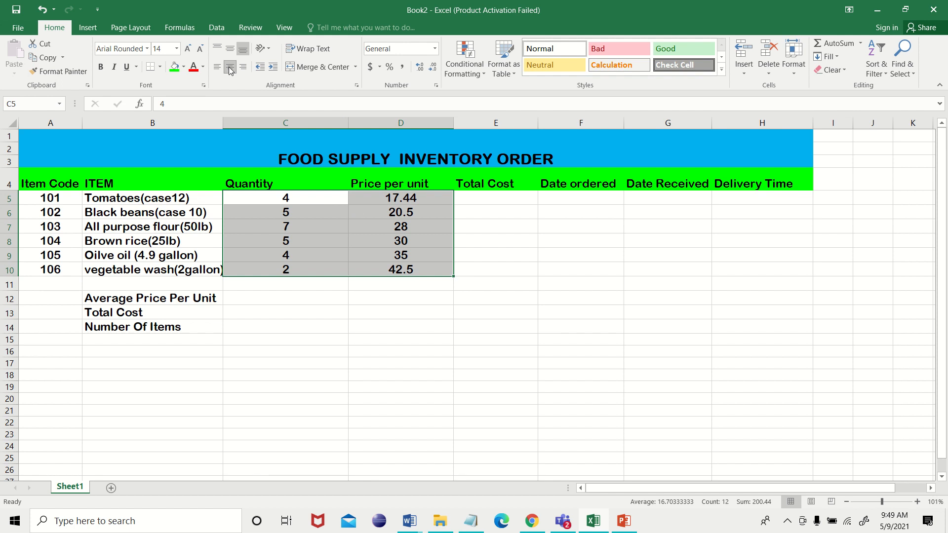
pyautogui.click(278, 321)
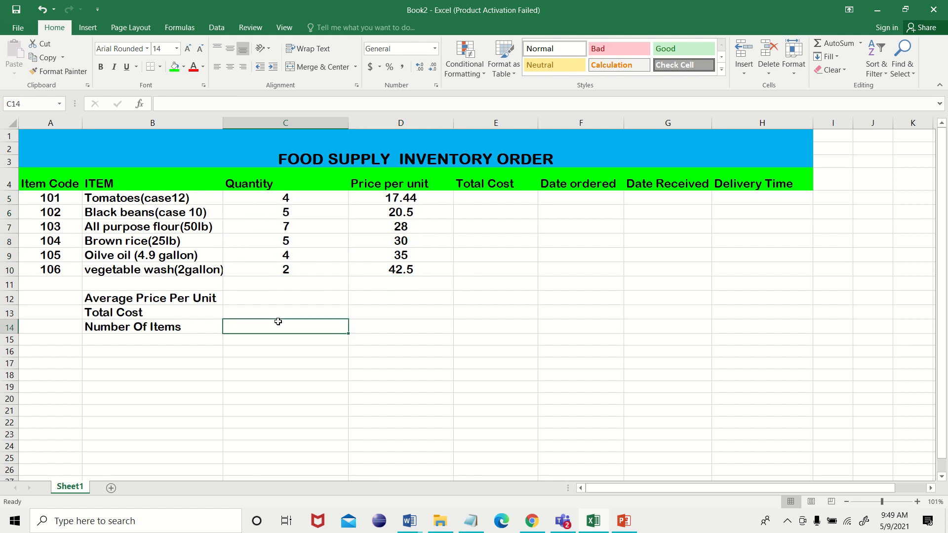
# - Check the column width instruction in Word and narrow the Price per unit and Quantity columns in Excel
pyautogui.hotkey('alt', 'Tab')
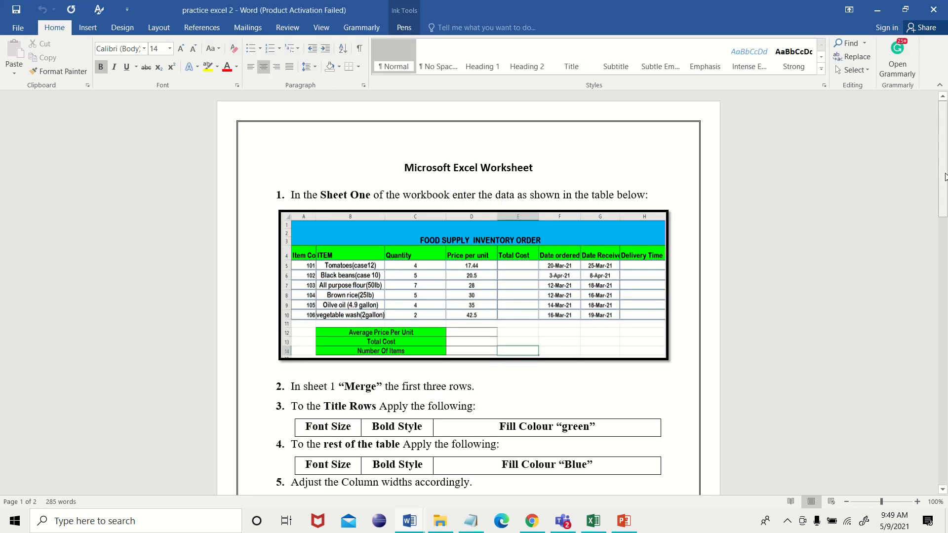
pyautogui.scroll(-3, 407, 487)
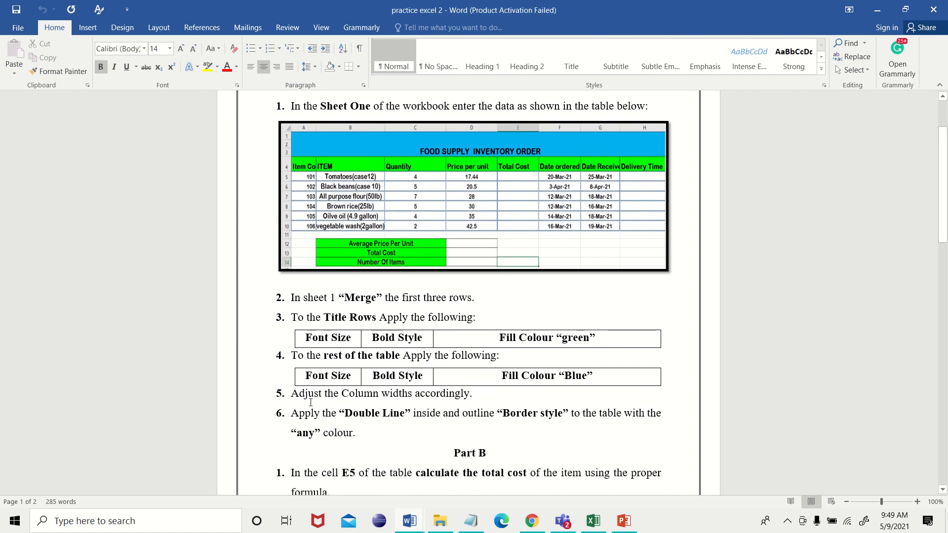
pyautogui.hotkey('alt', 'Tab')
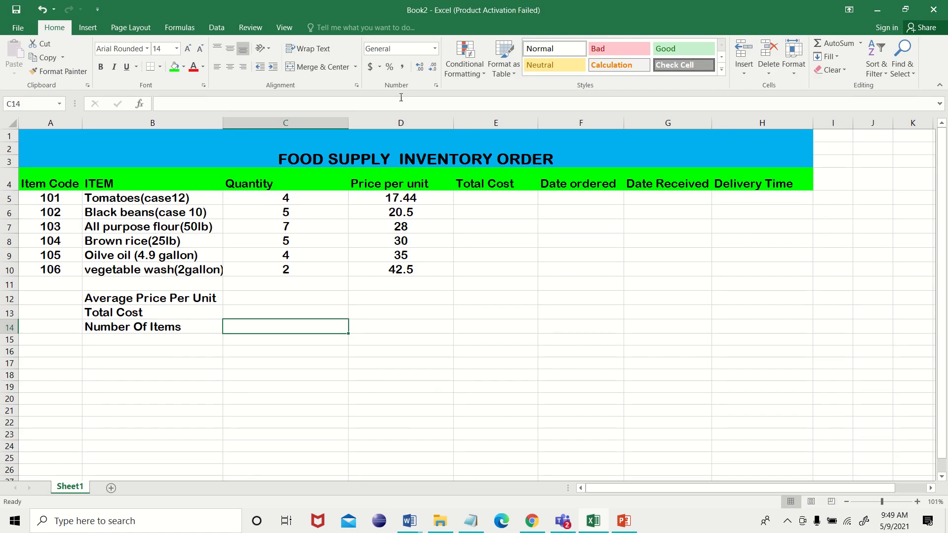
pyautogui.moveTo(454, 123); pyautogui.dragTo(438, 121)
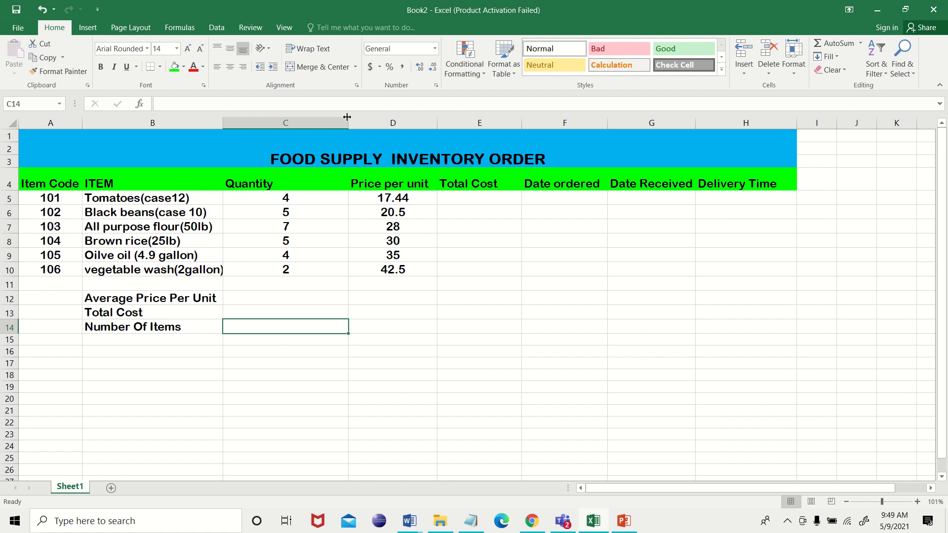
pyautogui.moveTo(348, 118); pyautogui.dragTo(327, 119)
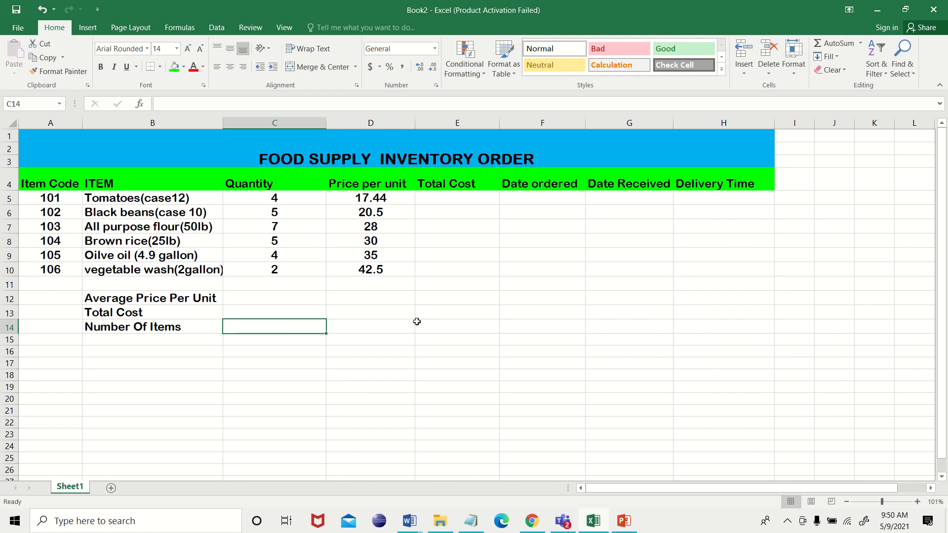
# - Recheck the border instruction in Word and set Excel's border line style to the double line
pyautogui.hotkey('alt', 'Tab')
pyautogui.hotkey('alt', 'Tab')
pyautogui.click(160, 67)
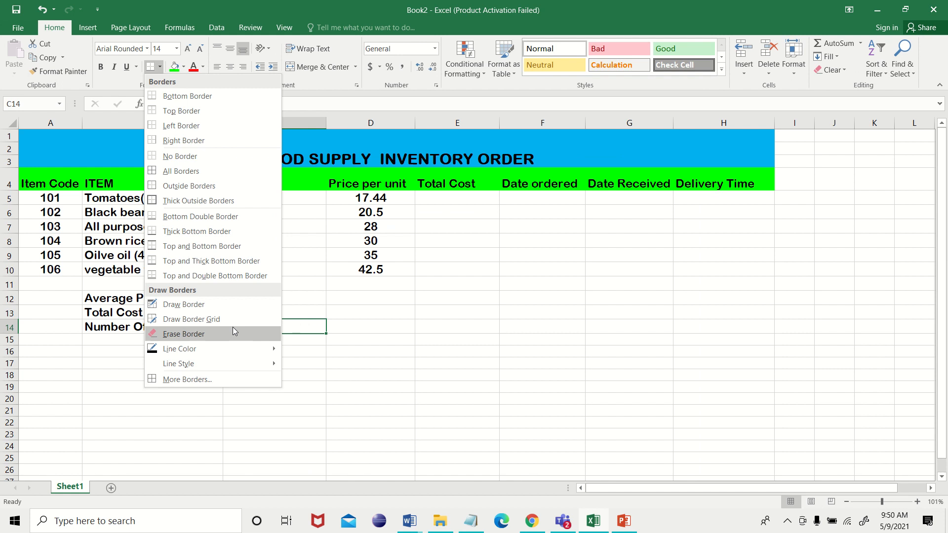
pyautogui.moveTo(237, 364)
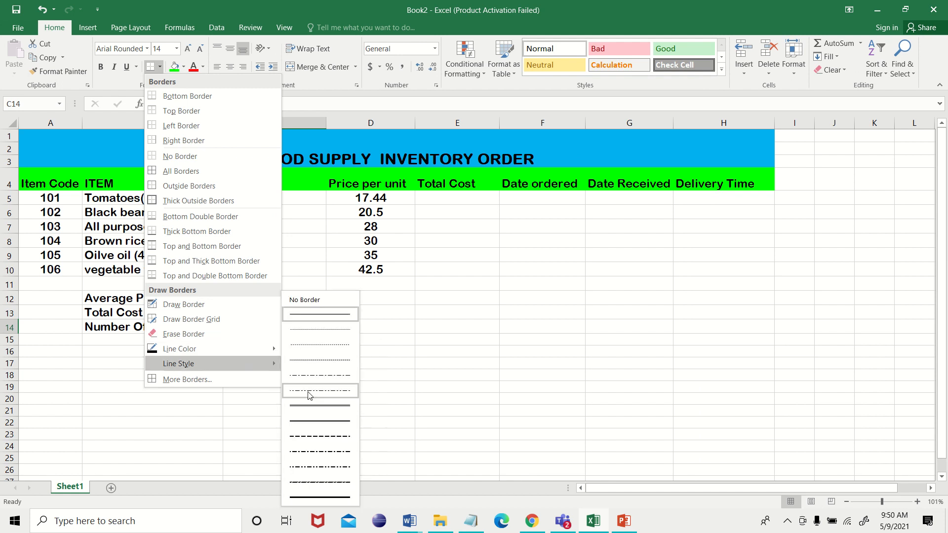
pyautogui.click(323, 405)
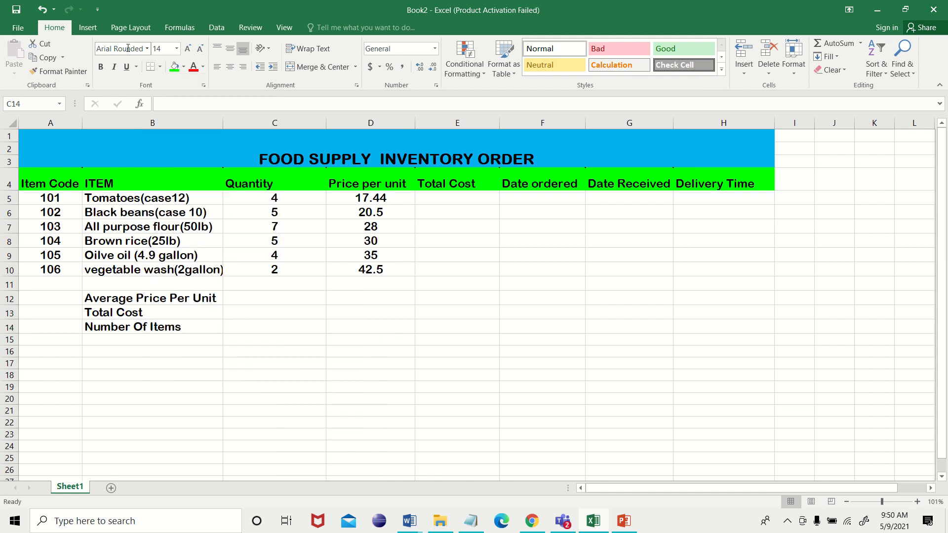
# - Set the border line colour to dark blue and draw an outline border around the table A1:H10
pyautogui.click(160, 67)
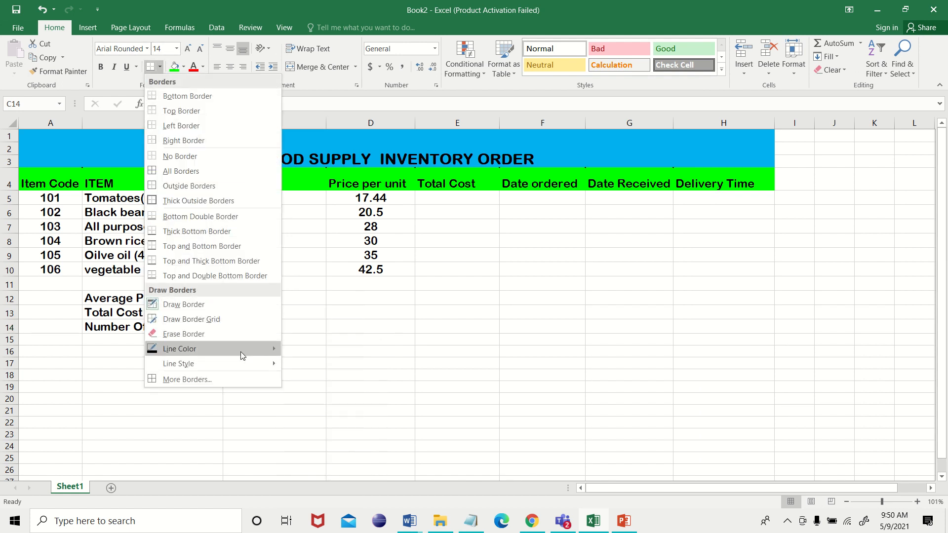
pyautogui.moveTo(260, 348)
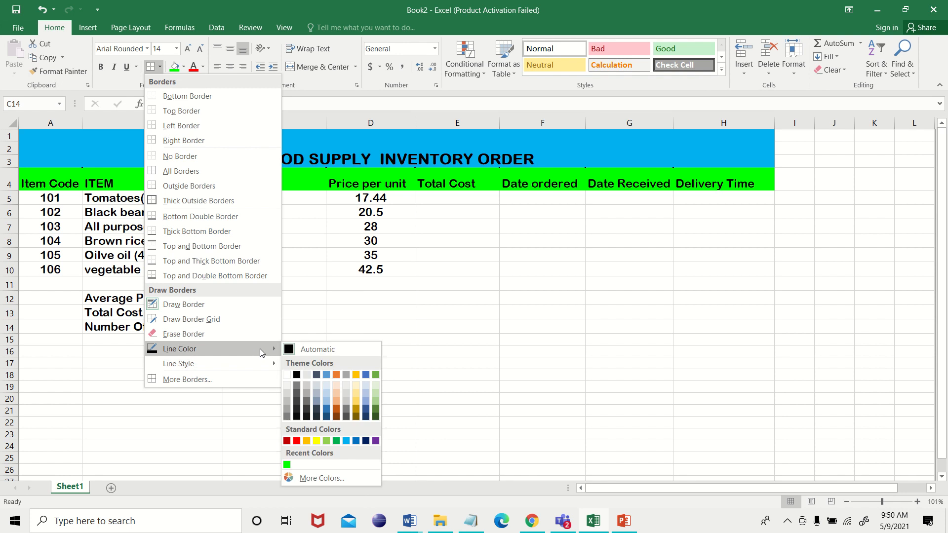
pyautogui.click(331, 413)
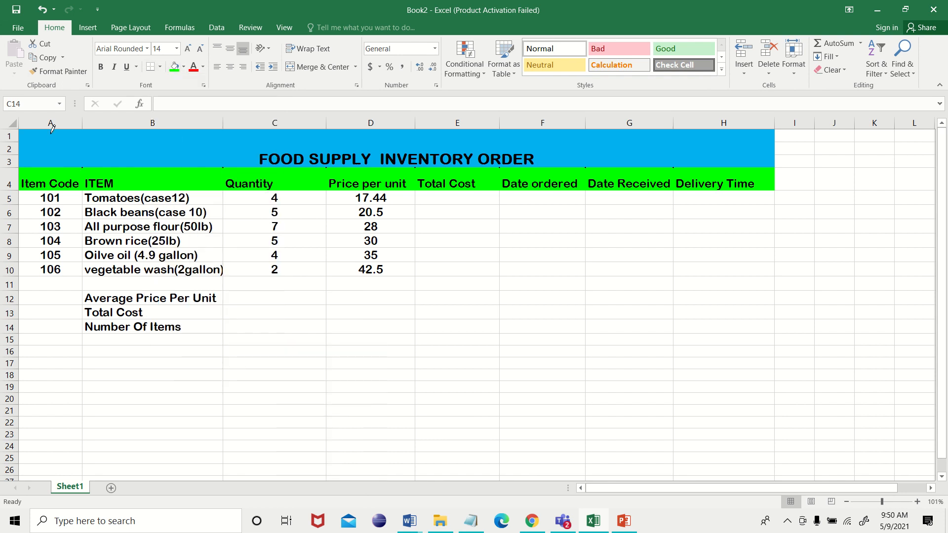
pyautogui.moveTo(126, 171)
pyautogui.mouseDown()
pyautogui.moveTo(186, 220)
pyautogui.moveTo(340, 284)
pyautogui.moveTo(654, 260)
pyautogui.moveTo(756, 271)
pyautogui.moveTo(776, 254)
pyautogui.moveTo(768, 261)
pyautogui.mouseUp()
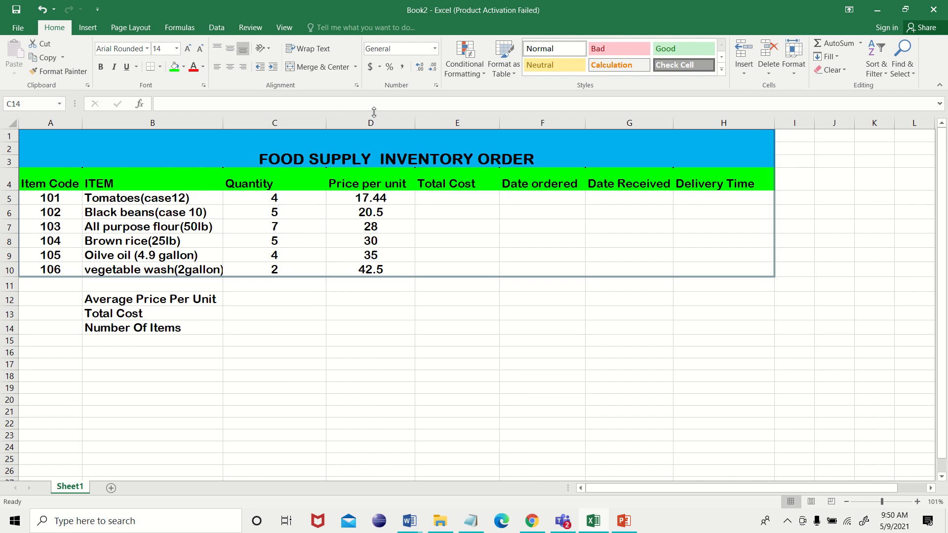
# - Apply All Borders to the single cells C14 and C7
pyautogui.click(160, 67)
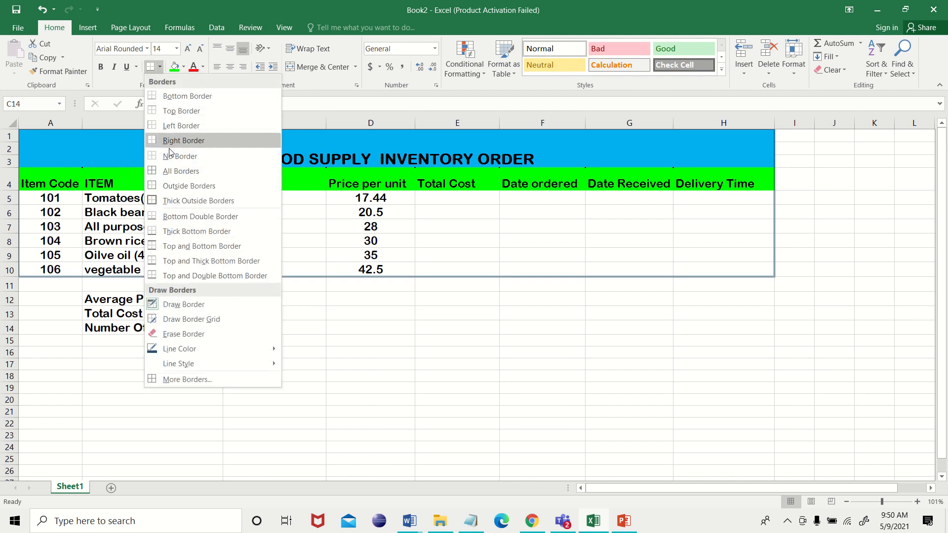
pyautogui.click(178, 171)
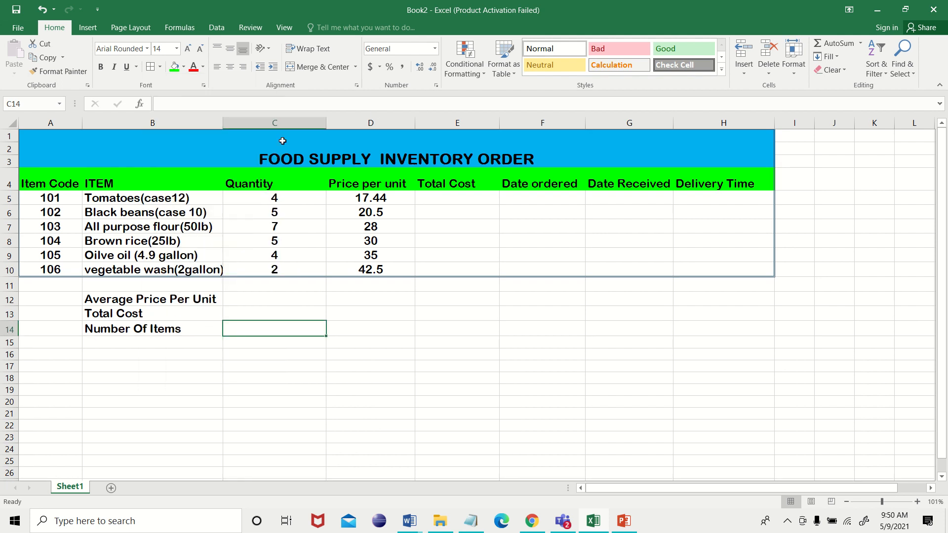
pyautogui.click(301, 223)
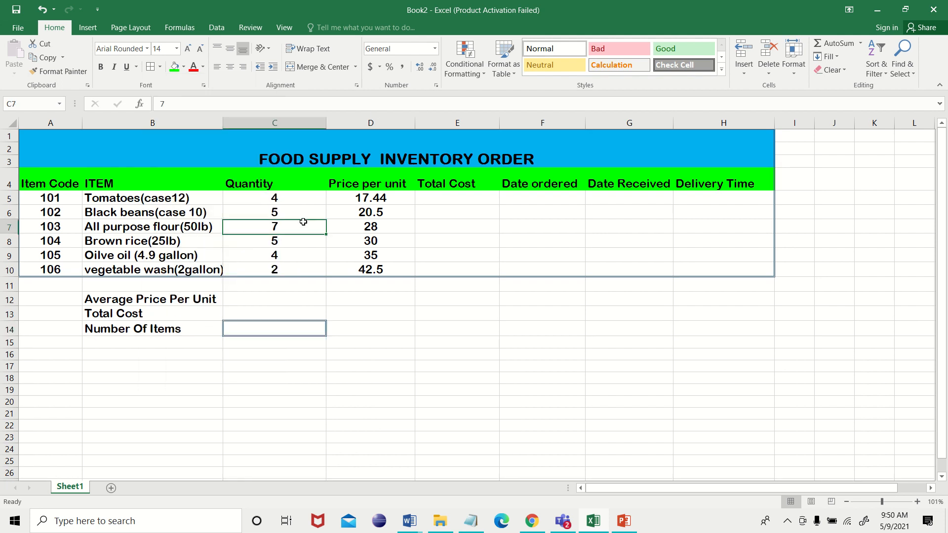
pyautogui.click(161, 67)
pyautogui.click(166, 173)
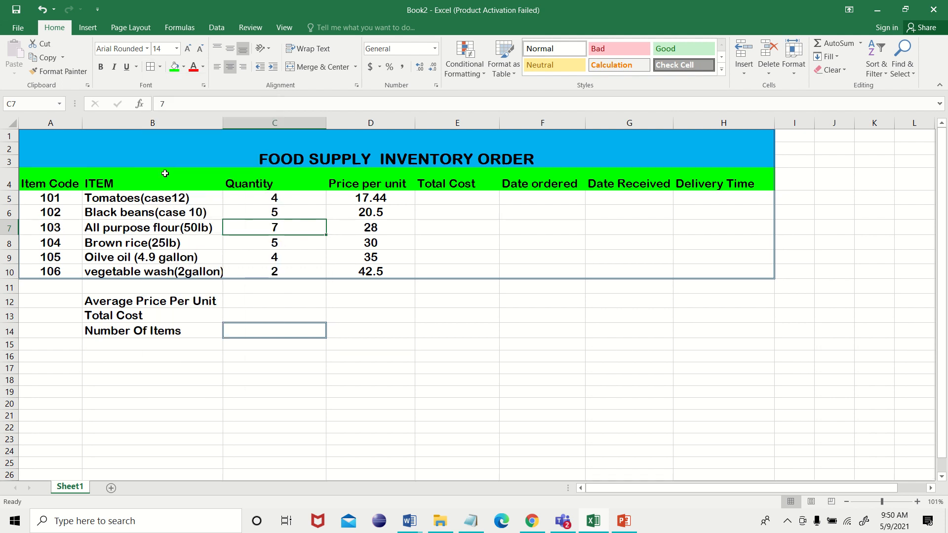
pyautogui.click(382, 311)
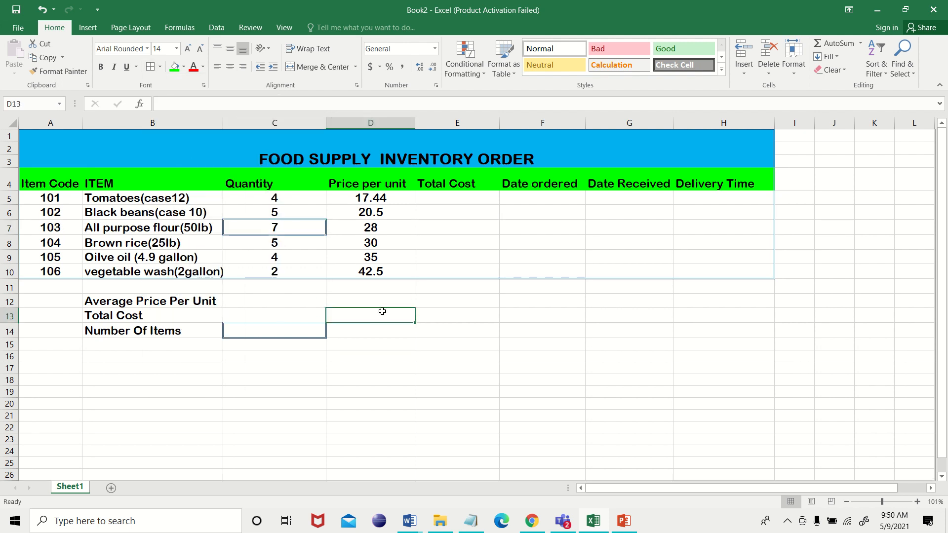
# - Apply All Borders with the double line to the whole main table A1:H10
pyautogui.click(449, 238)
pyautogui.moveTo(98, 188); pyautogui.dragTo(409, 268)
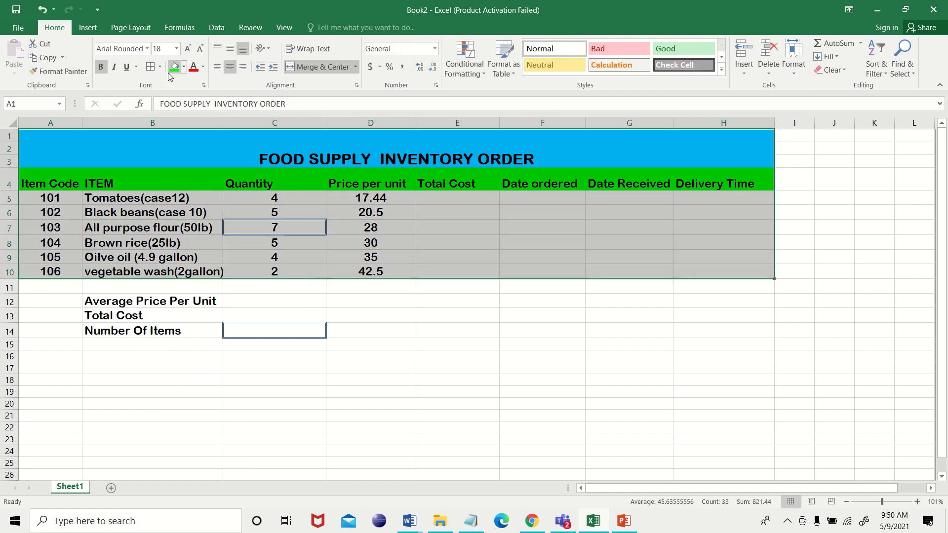
pyautogui.click(151, 67)
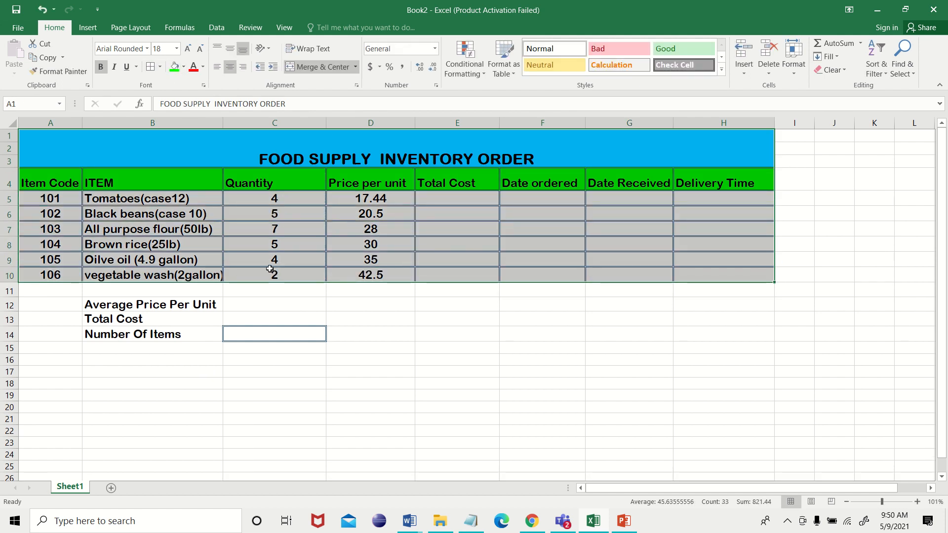
# - Apply All Borders with the double line to the summary cells B12:C14
pyautogui.moveTo(189, 303); pyautogui.dragTo(256, 336)
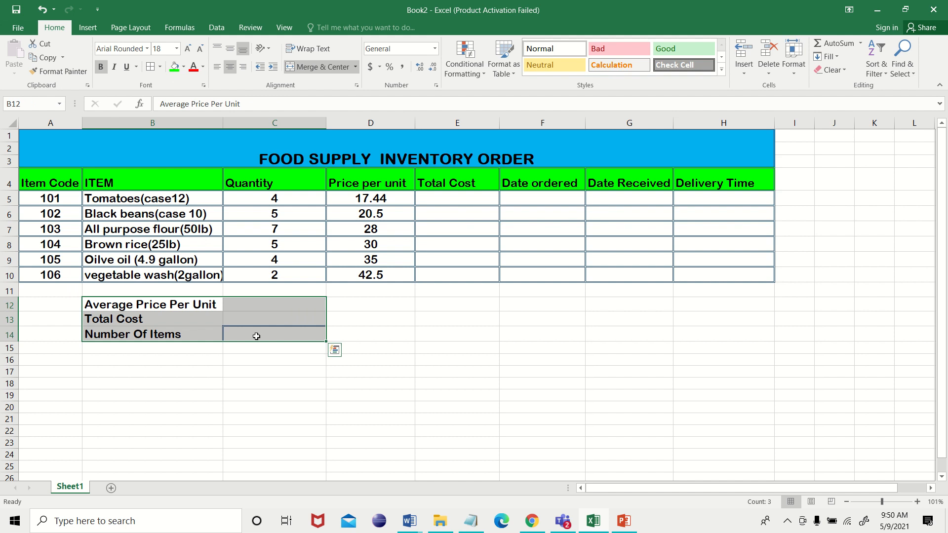
pyautogui.click(159, 67)
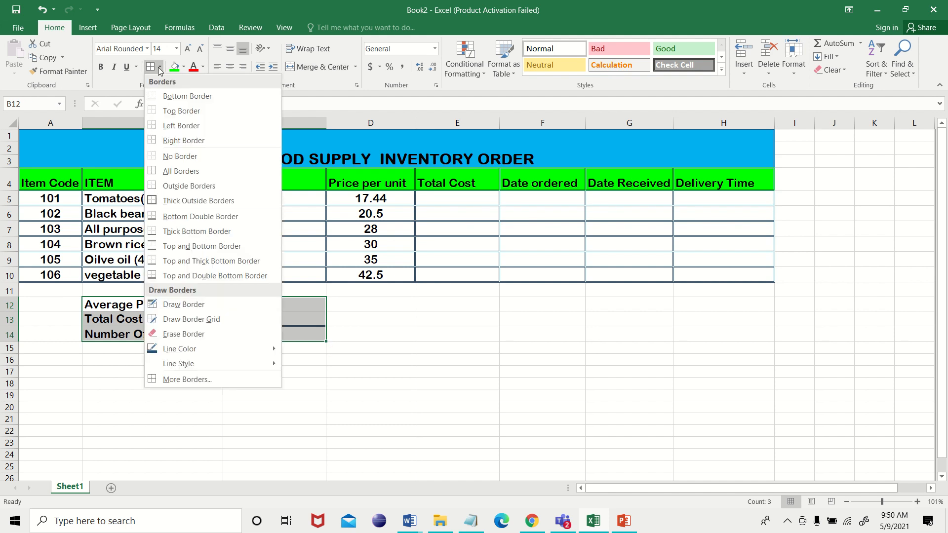
pyautogui.click(151, 171)
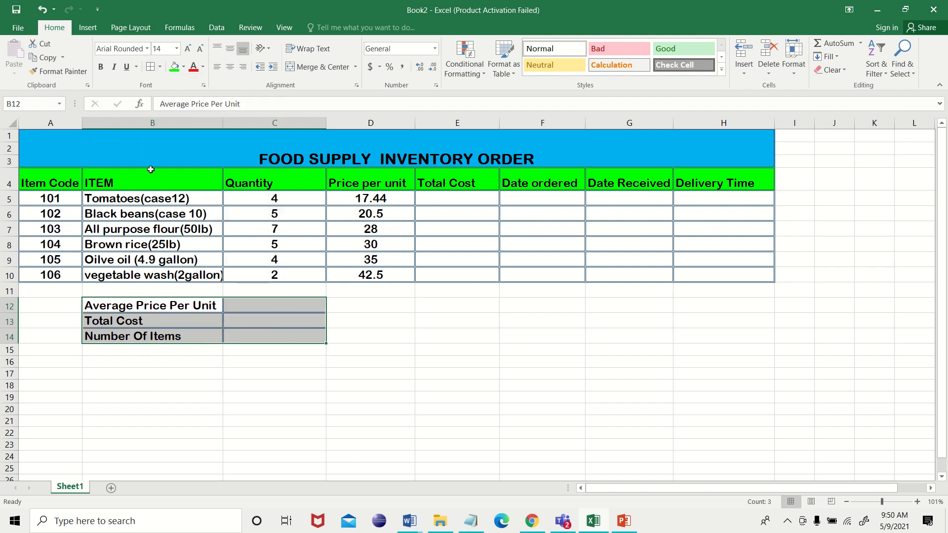
pyautogui.click(494, 347)
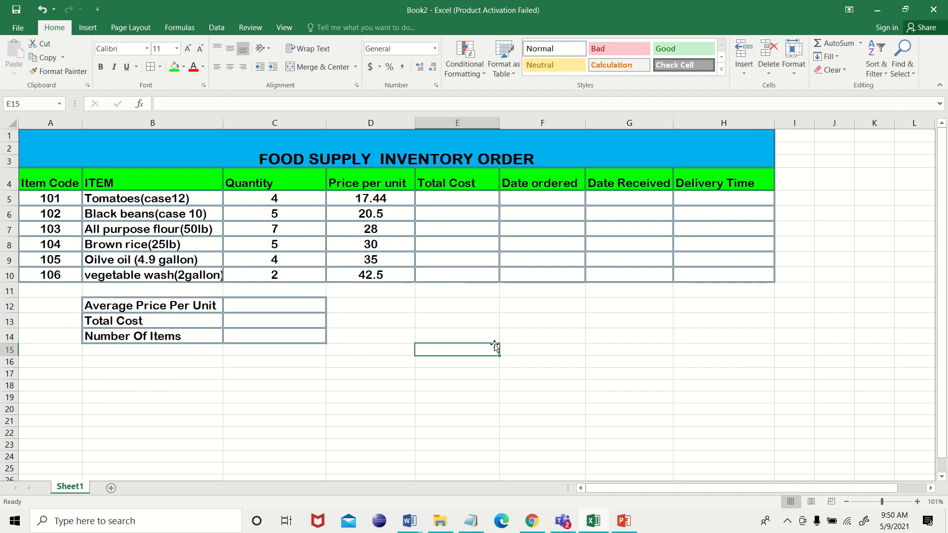
# - Read the Part B formula instructions in Word and examine the first item's quantity and unit price cells in Excel
pyautogui.hotkey('alt', 'Tab')
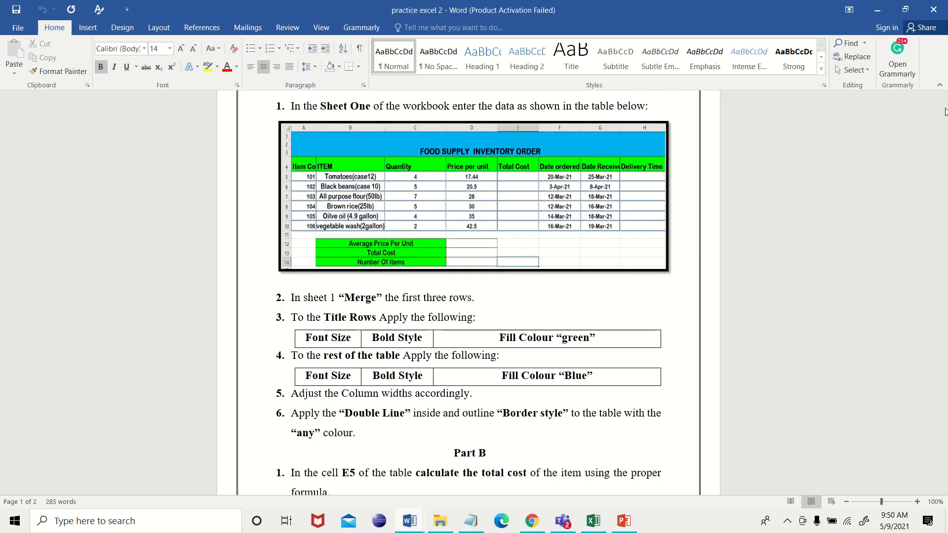
pyautogui.moveTo(945, 147); pyautogui.dragTo(946, 182)
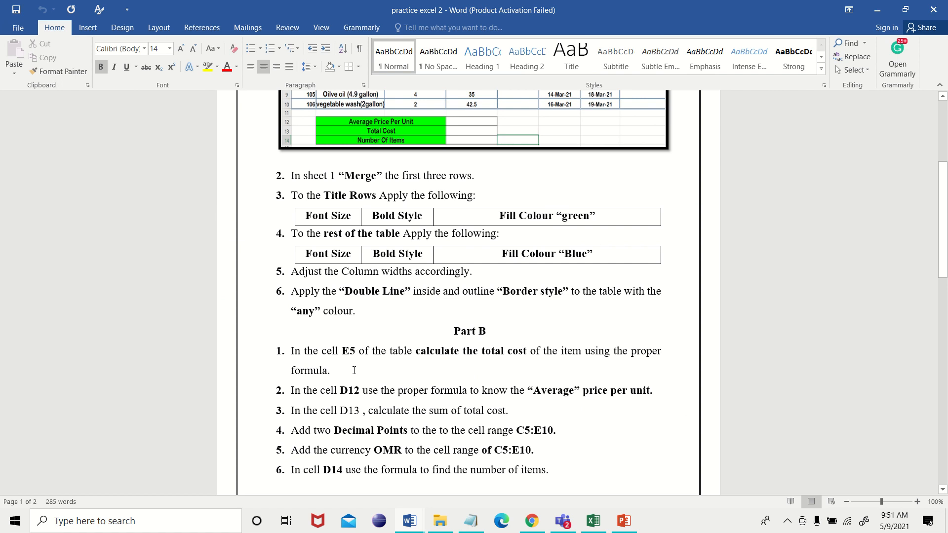
pyautogui.press('alt')
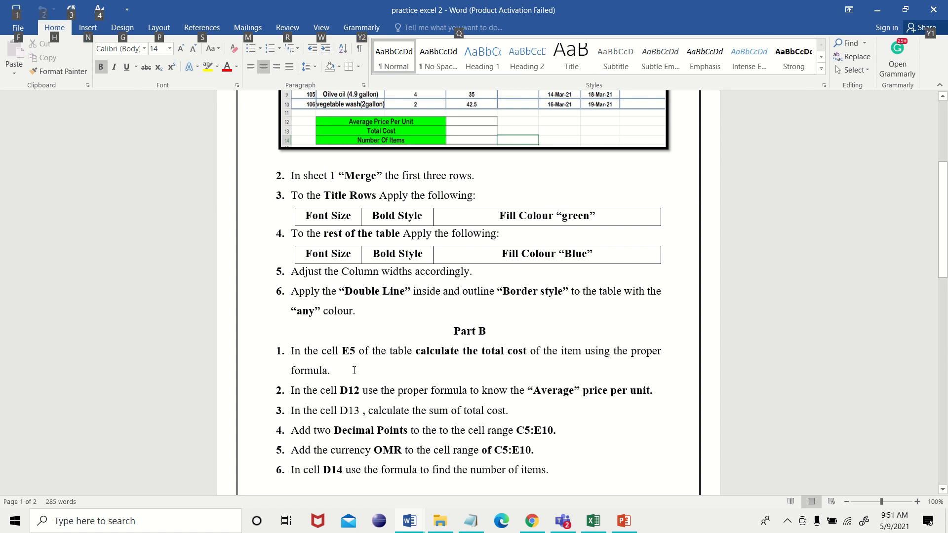
pyautogui.hotkey('alt', 'Tab')
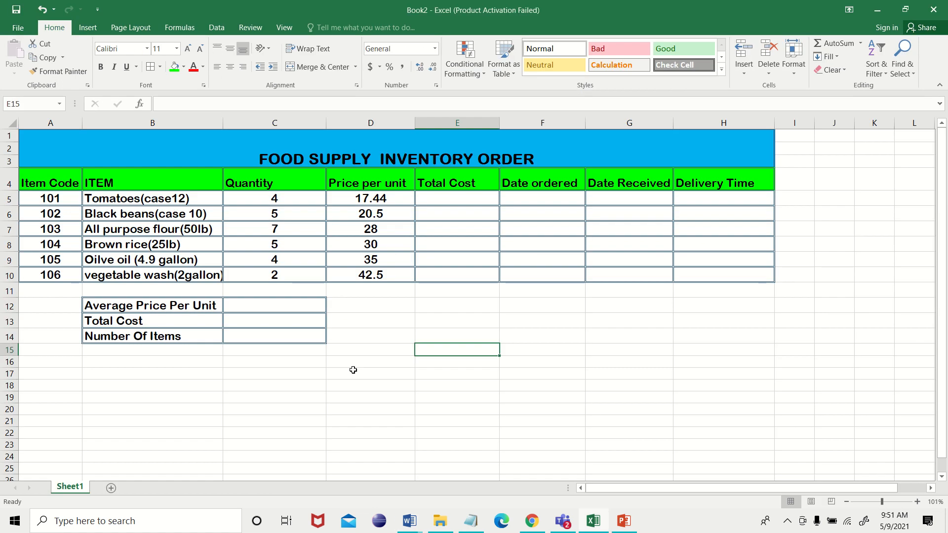
pyautogui.click(447, 198)
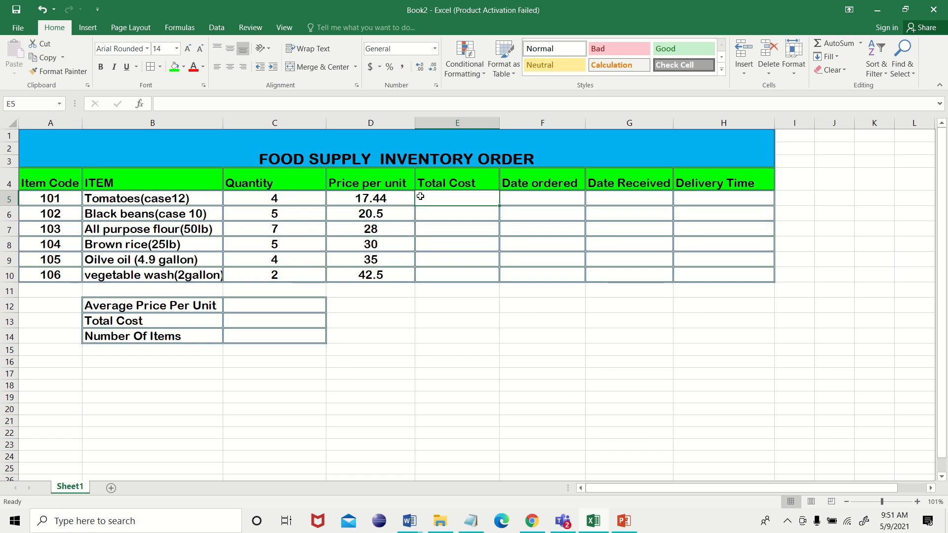
pyautogui.click(284, 202)
pyautogui.click(377, 202)
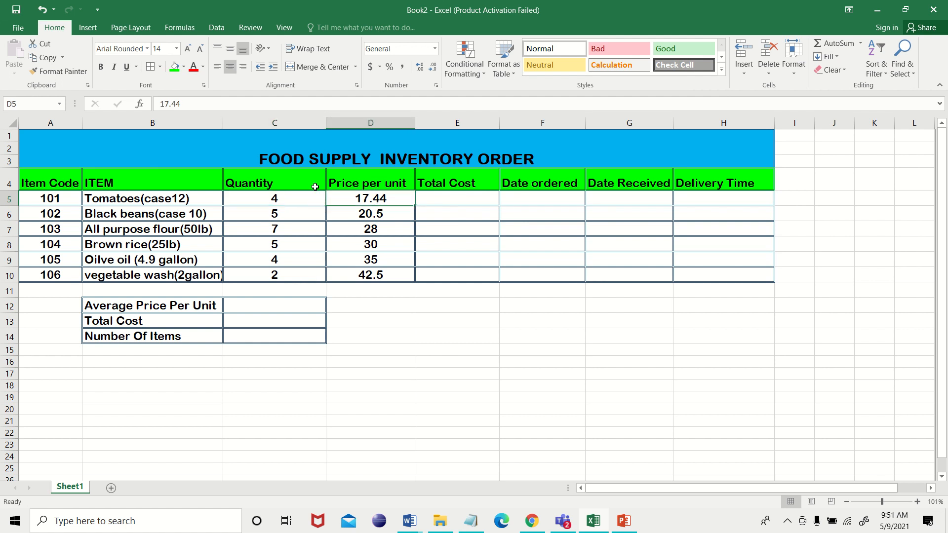
pyautogui.click(289, 198)
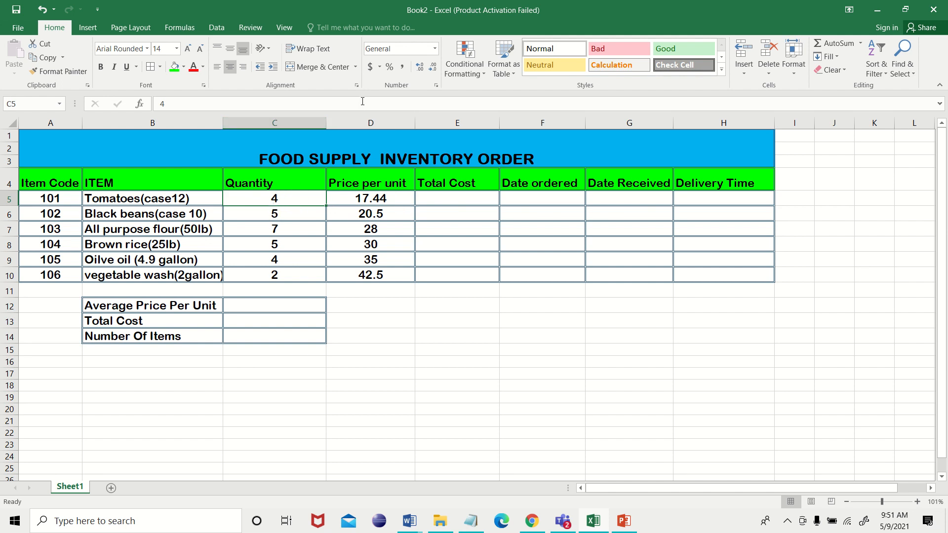
# - Calculate the first item's total cost in E5 by multiplying quantity by price per unit with the formula =C5*D5
pyautogui.click(447, 197)
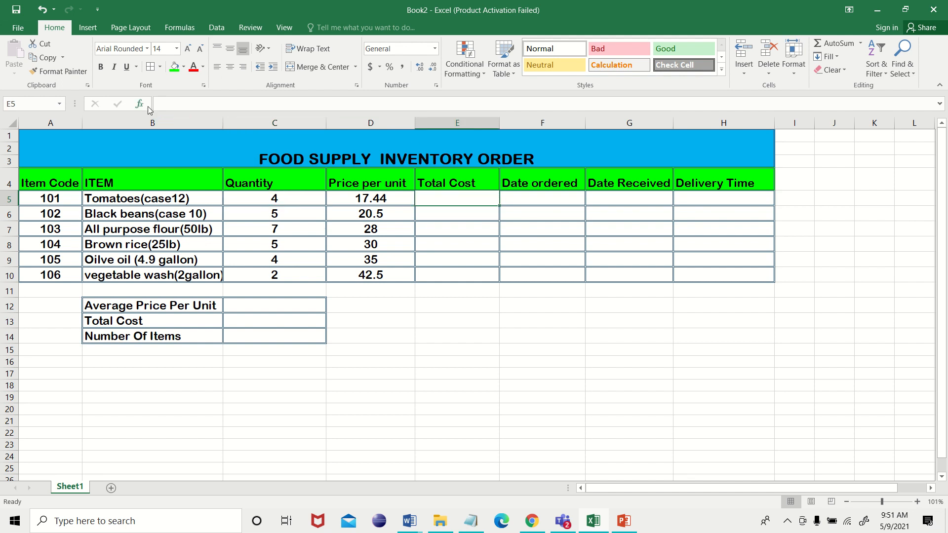
pyautogui.click(163, 105)
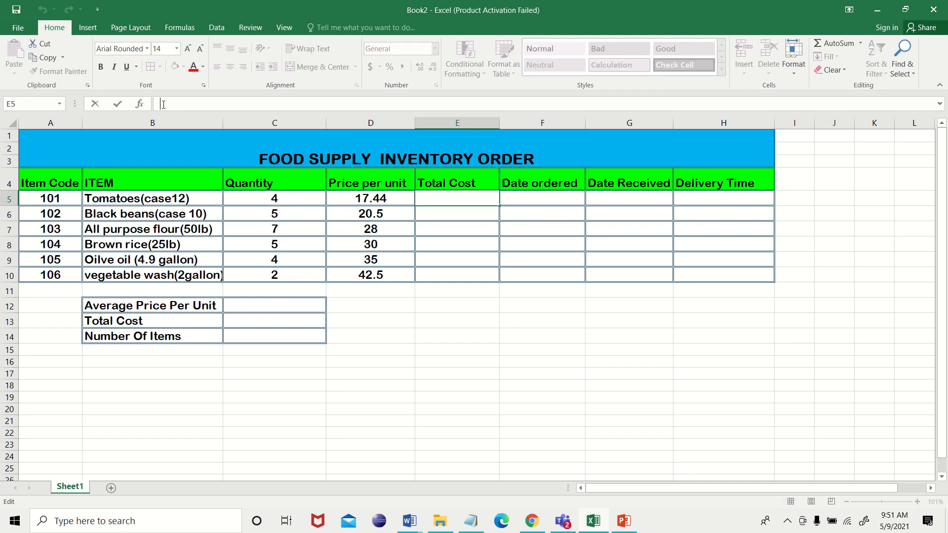
pyautogui.write('=')
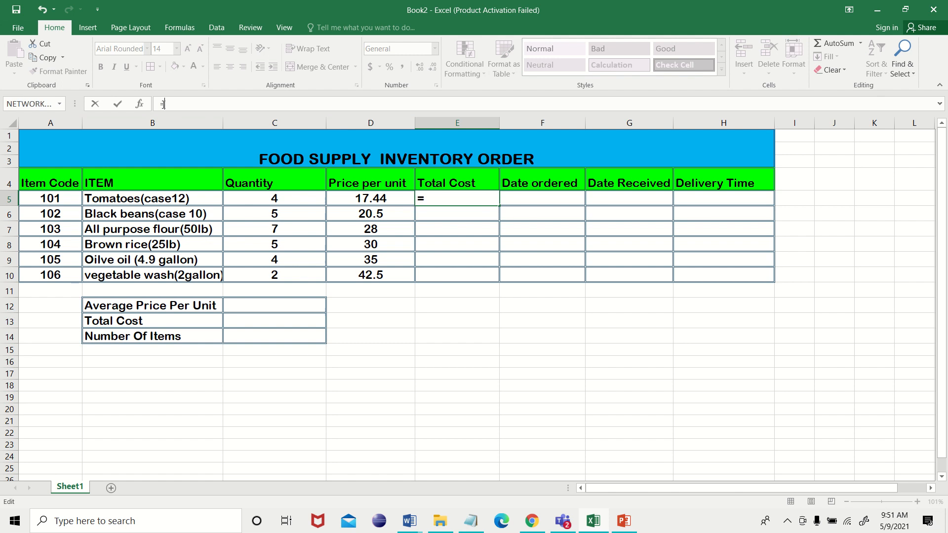
pyautogui.click(258, 201)
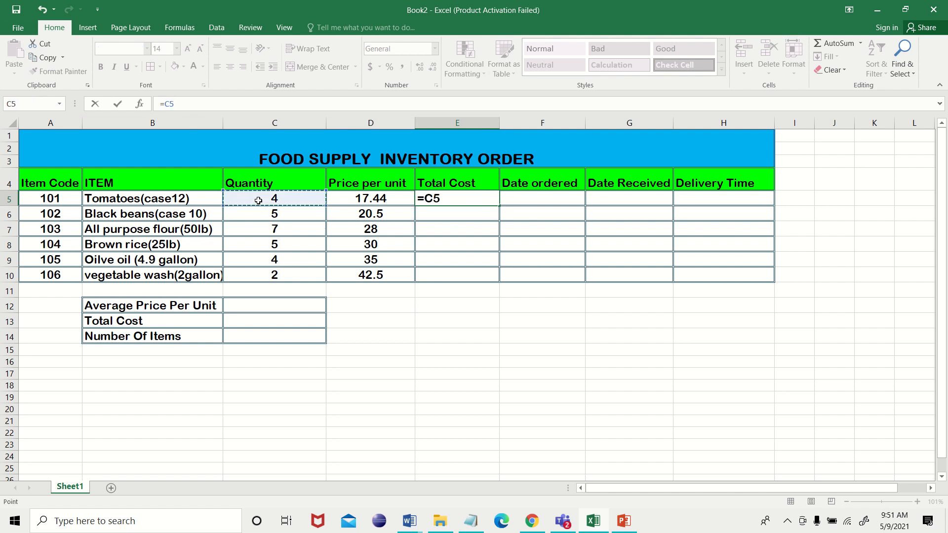
pyautogui.write('*')
pyautogui.click(370, 199)
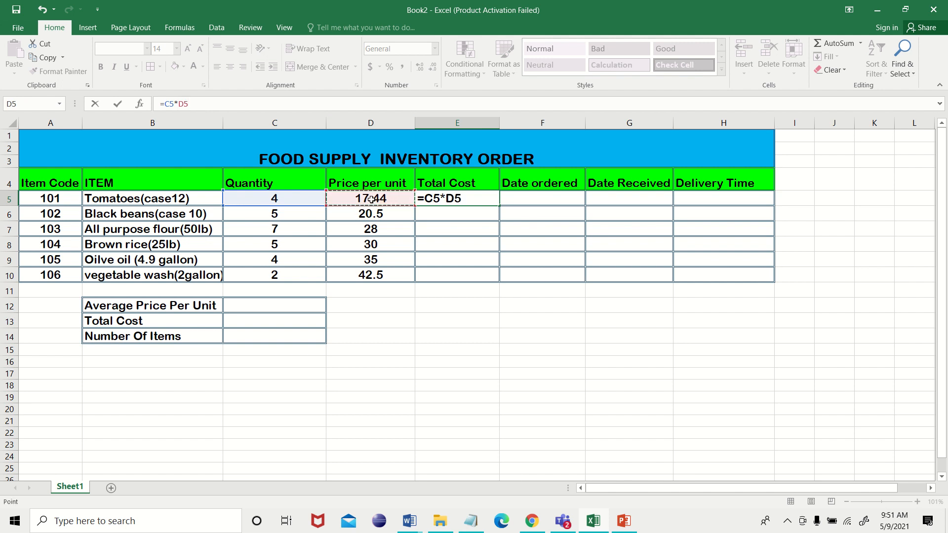
pyautogui.press('Return')
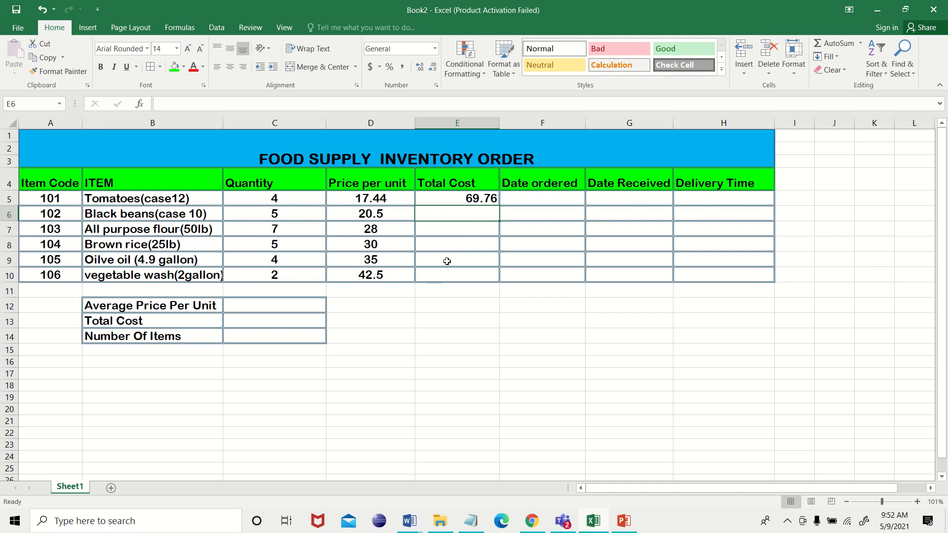
# - Fill the total cost formula from E5 down to E10 and center the values horizontally
pyautogui.click(454, 197)
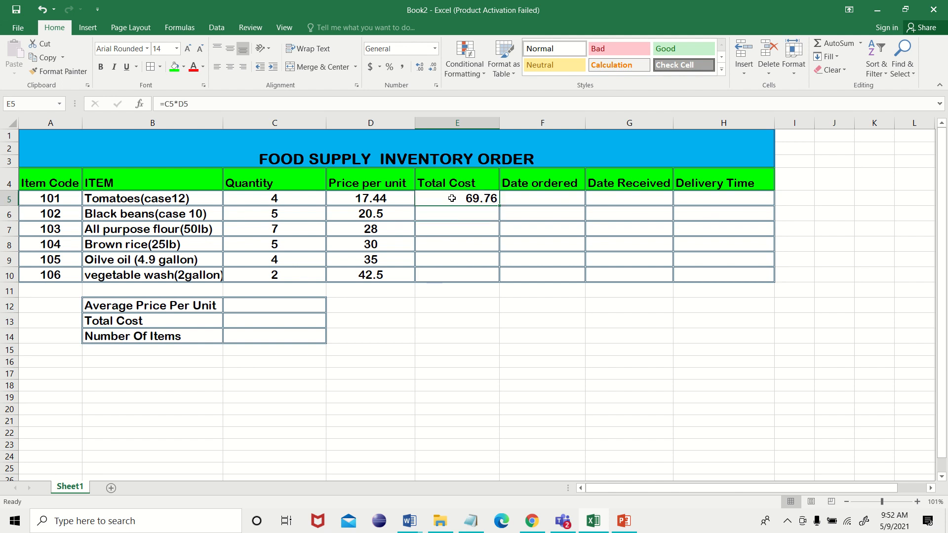
pyautogui.moveTo(499, 206); pyautogui.dragTo(494, 279)
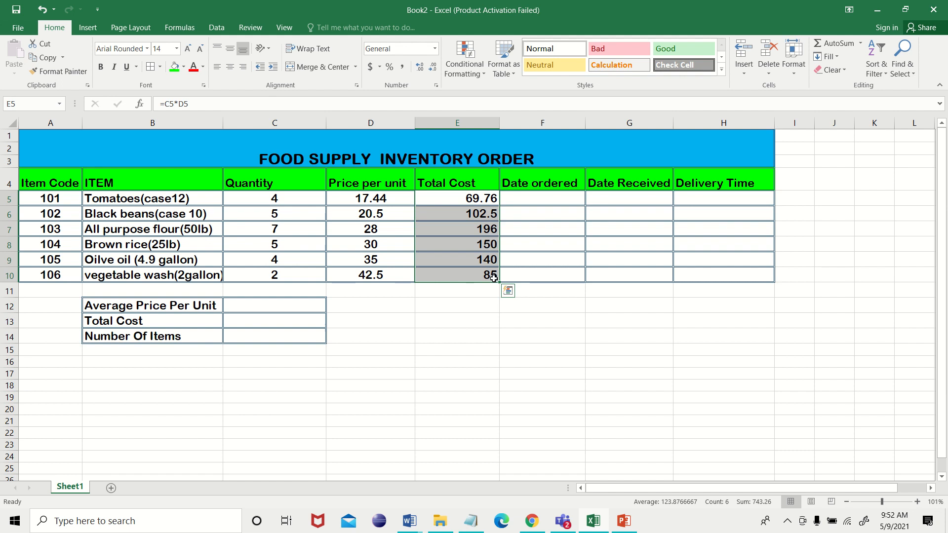
pyautogui.click(229, 71)
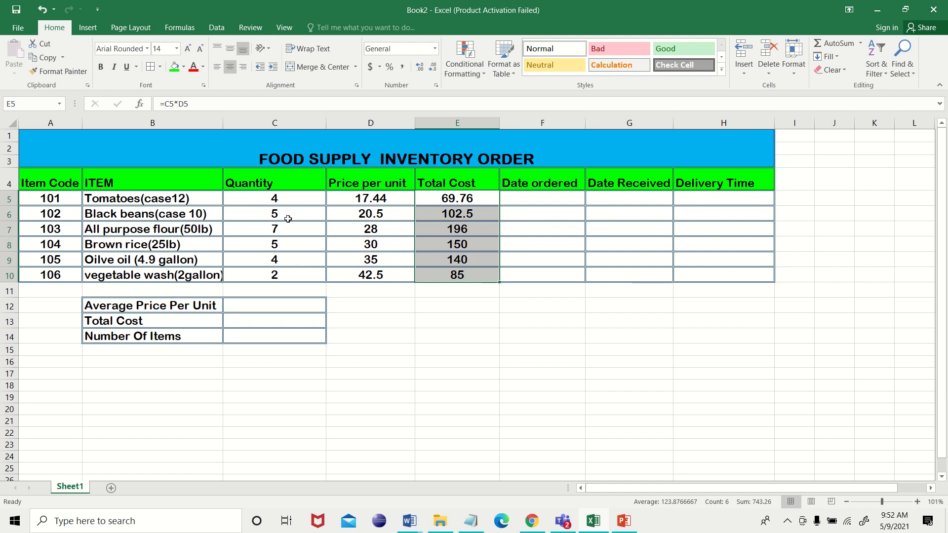
# - Following the Word worksheet's Part B, calculate the average price per unit in C12 with =AVERAGE(D5:D10)
pyautogui.hotkey('alt', 'Tab')
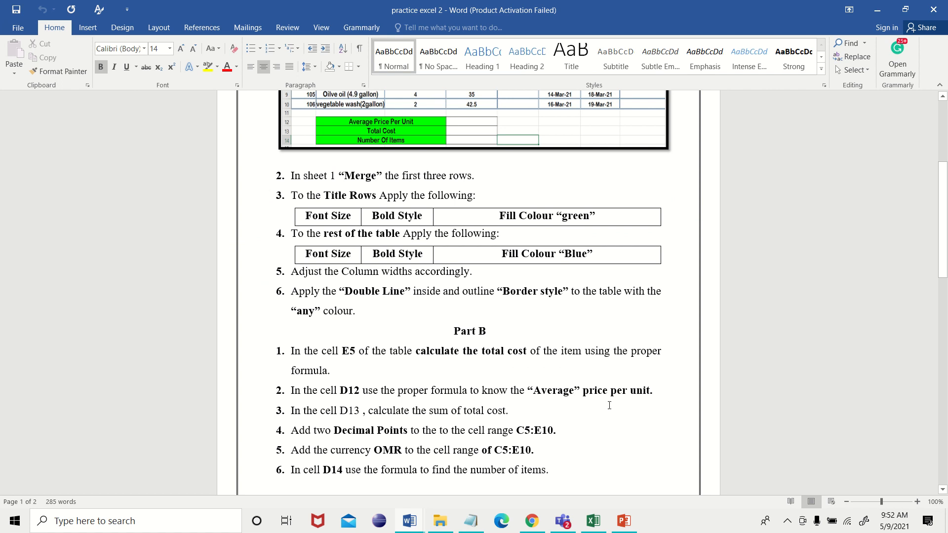
pyautogui.hotkey('alt', 'Tab')
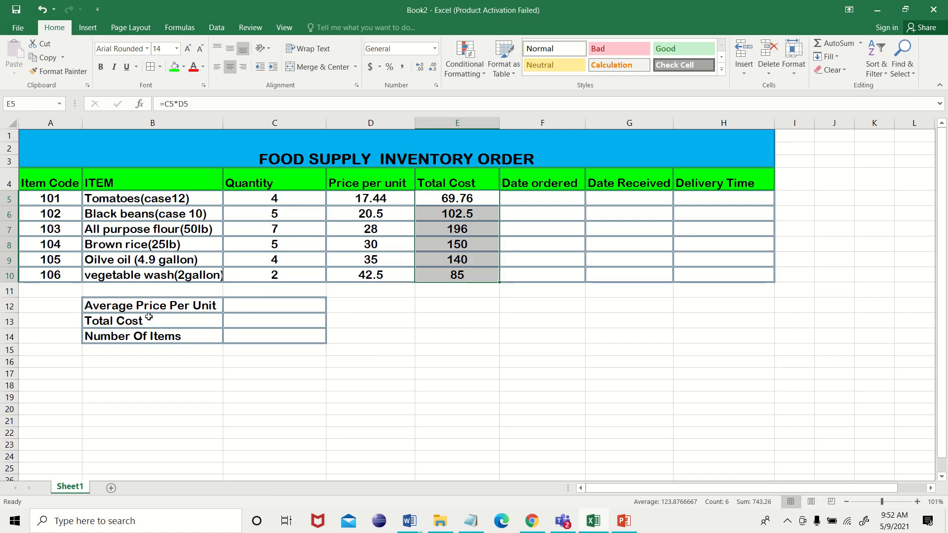
pyautogui.click(318, 303)
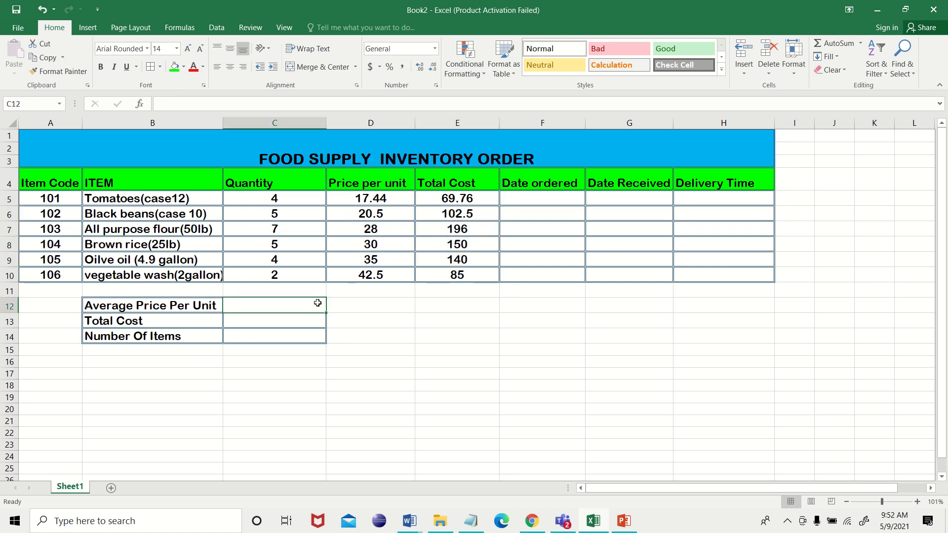
pyautogui.click(862, 44)
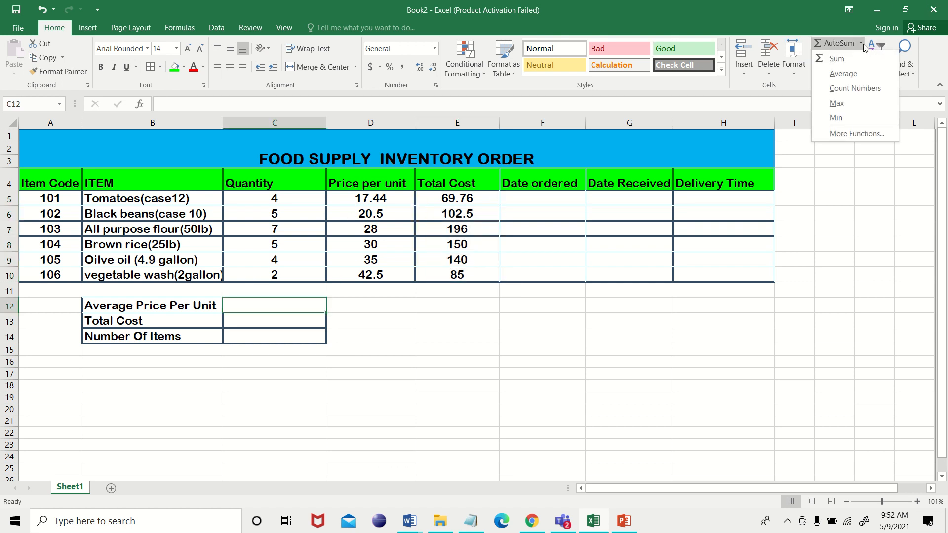
pyautogui.click(851, 74)
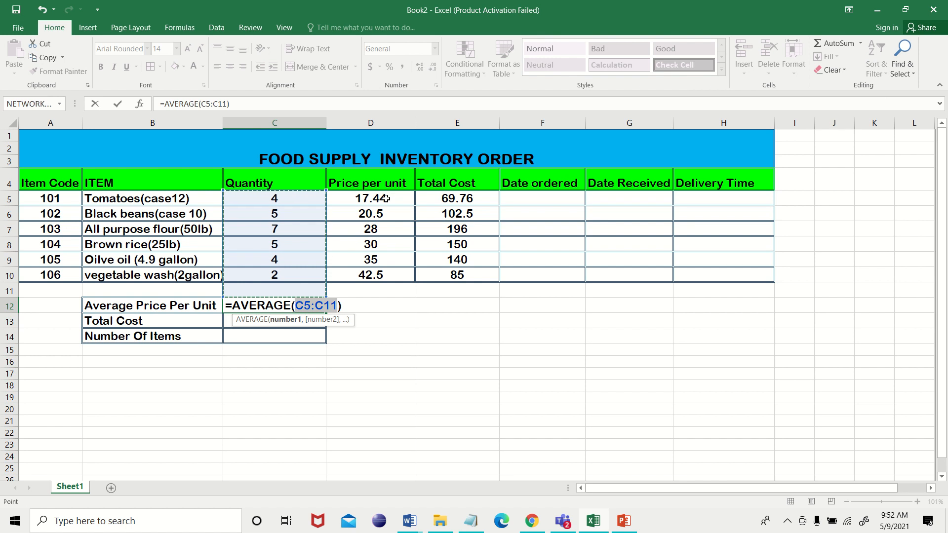
pyautogui.moveTo(386, 198); pyautogui.dragTo(382, 274)
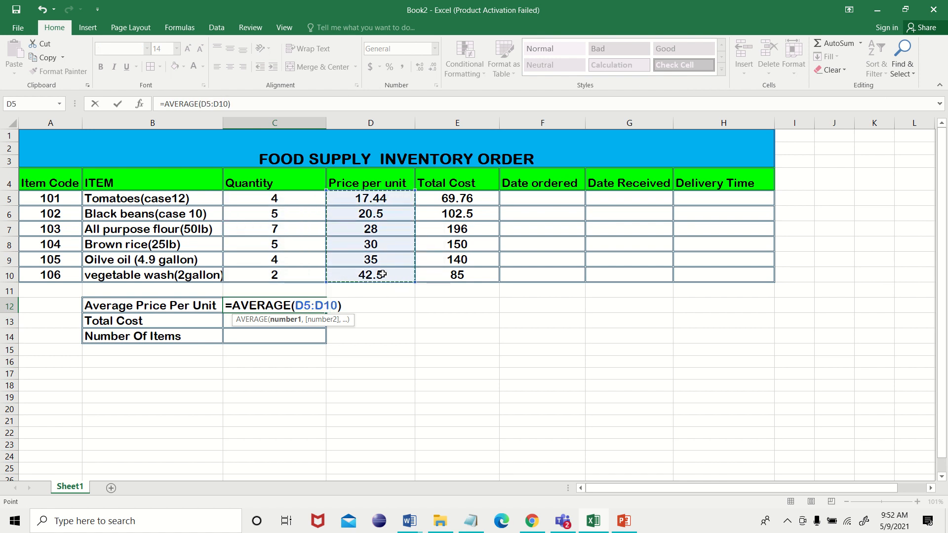
pyautogui.press('Return')
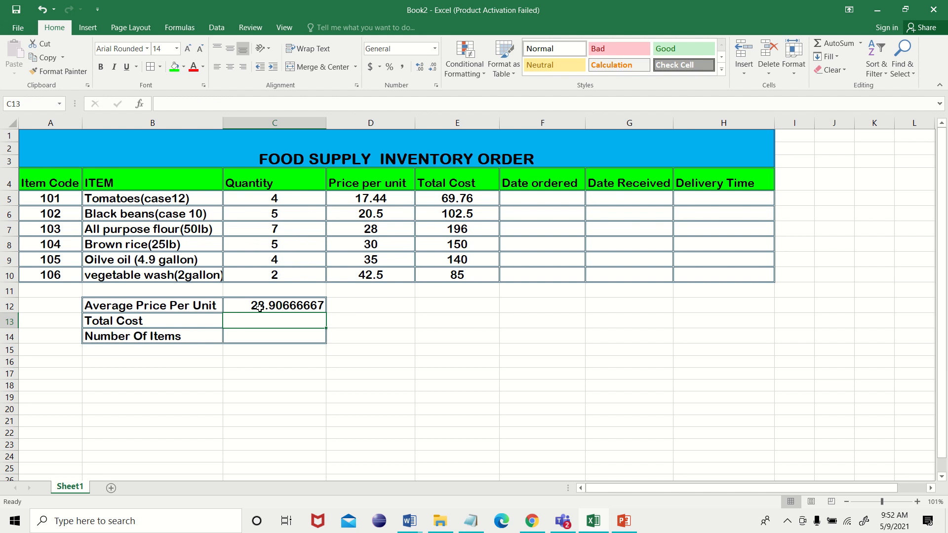
# - Check the next Word instruction and calculate the overall total cost in C13 with =SUM(E5:E10)
pyautogui.hotkey('alt', 'Tab')
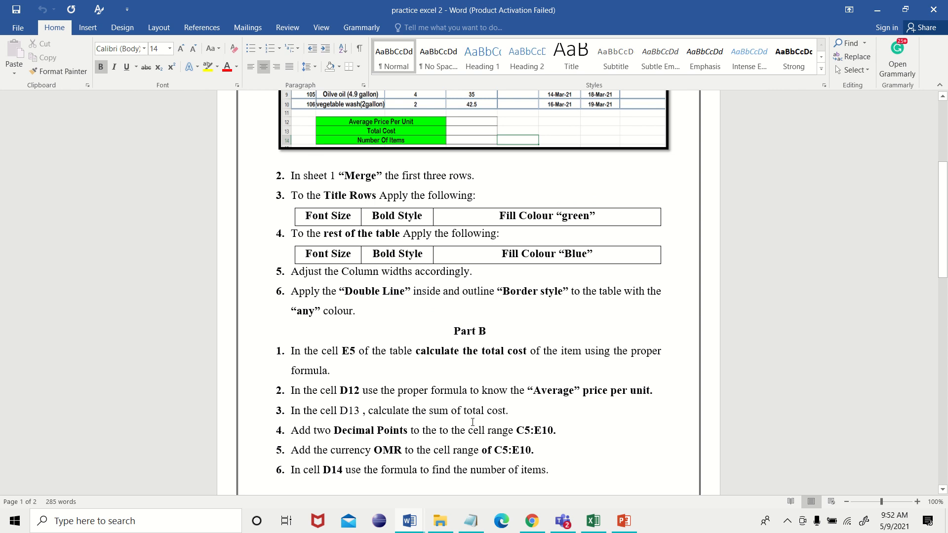
pyautogui.hotkey('alt', 'Tab')
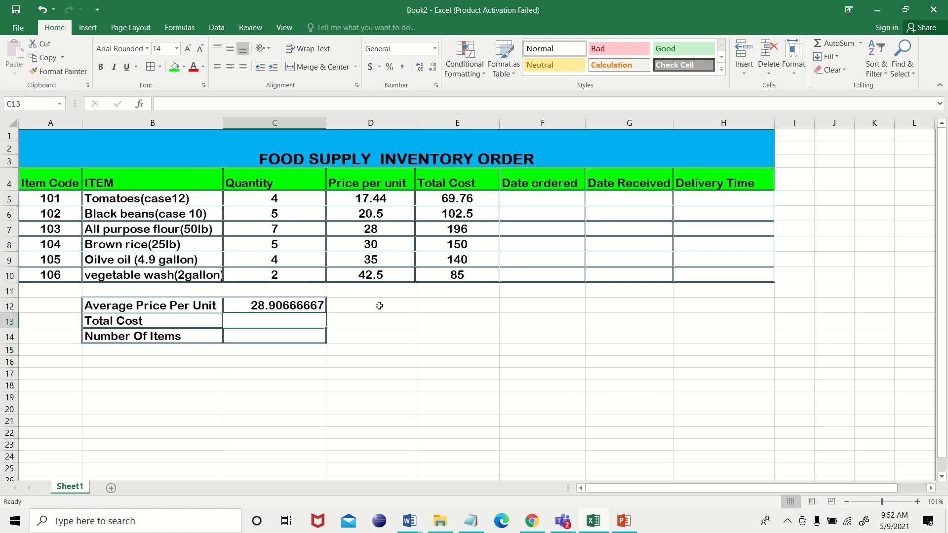
pyautogui.click(861, 44)
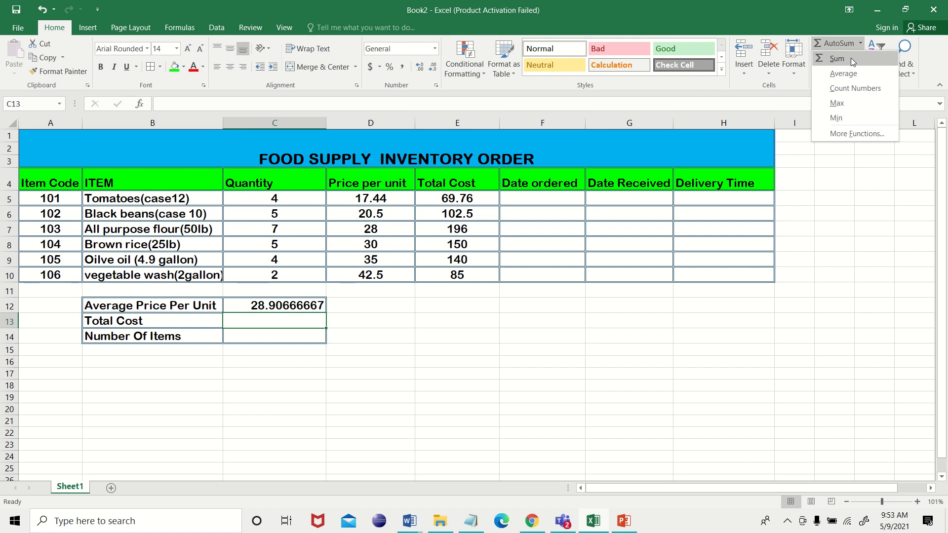
pyautogui.click(851, 58)
pyautogui.moveTo(457, 198); pyautogui.dragTo(477, 277)
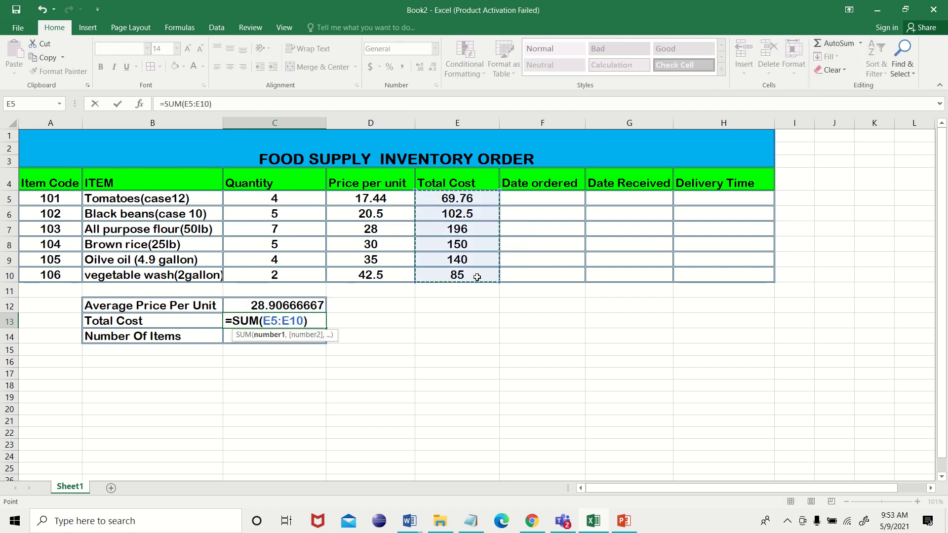
pyautogui.press('Return')
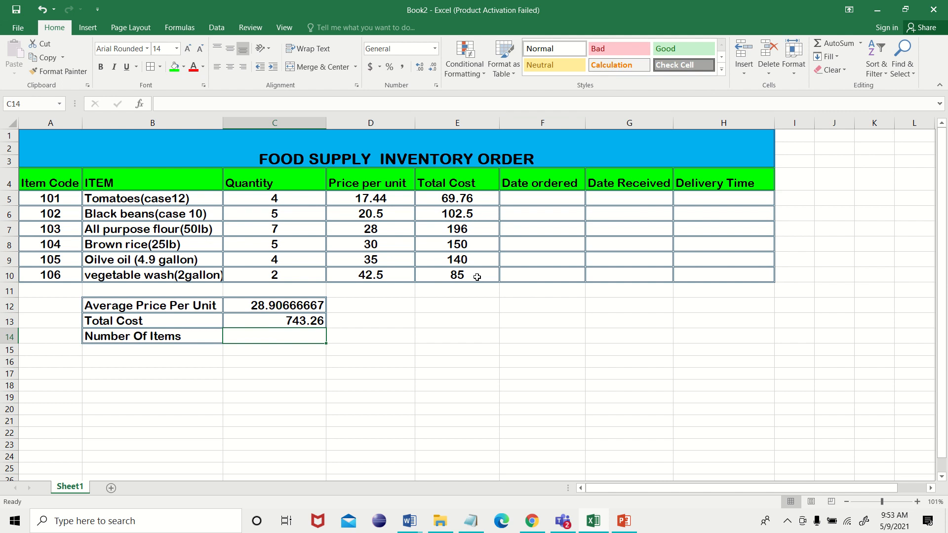
# - Following the Word instruction on decimal points, format the prices and total costs in D5:E10 as Number with two decimal places
pyautogui.hotkey('alt', 'Tab')
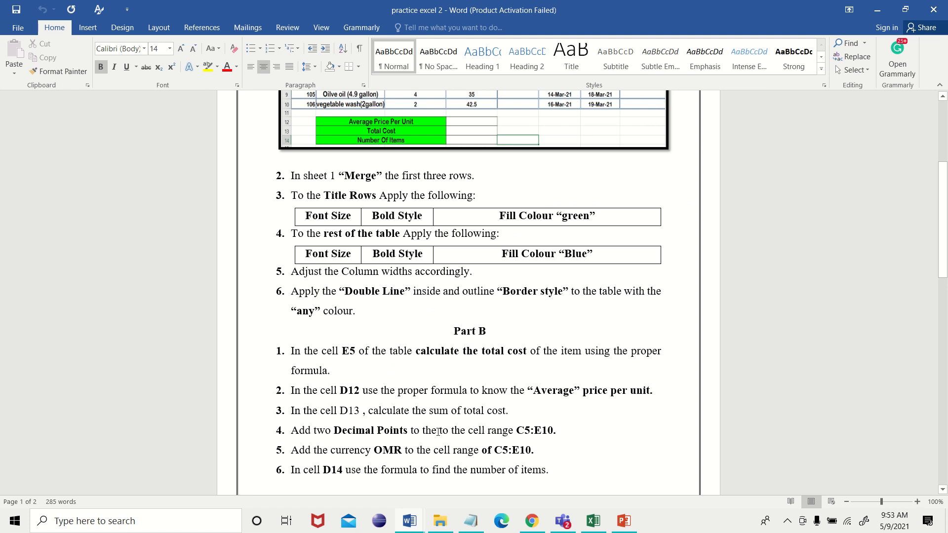
pyautogui.press('alt')
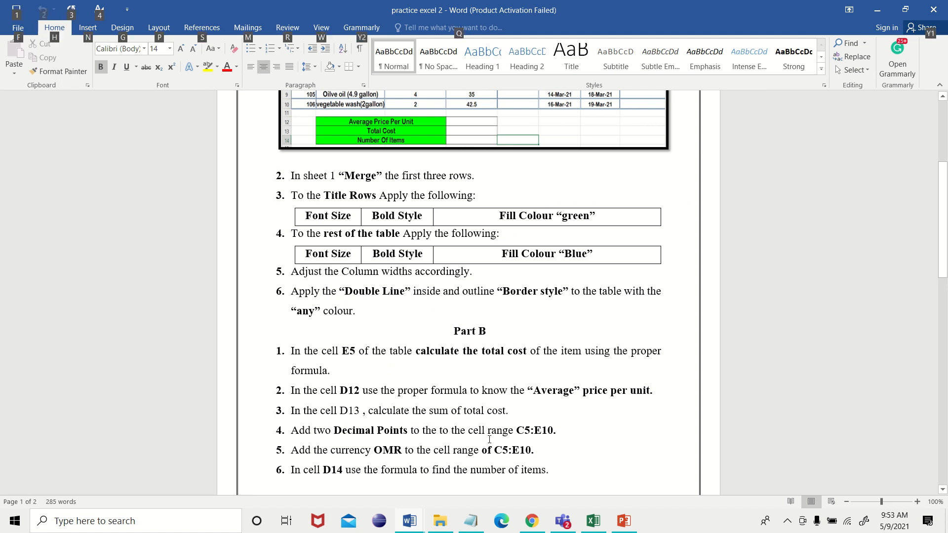
pyautogui.hotkey('alt', 'Tab')
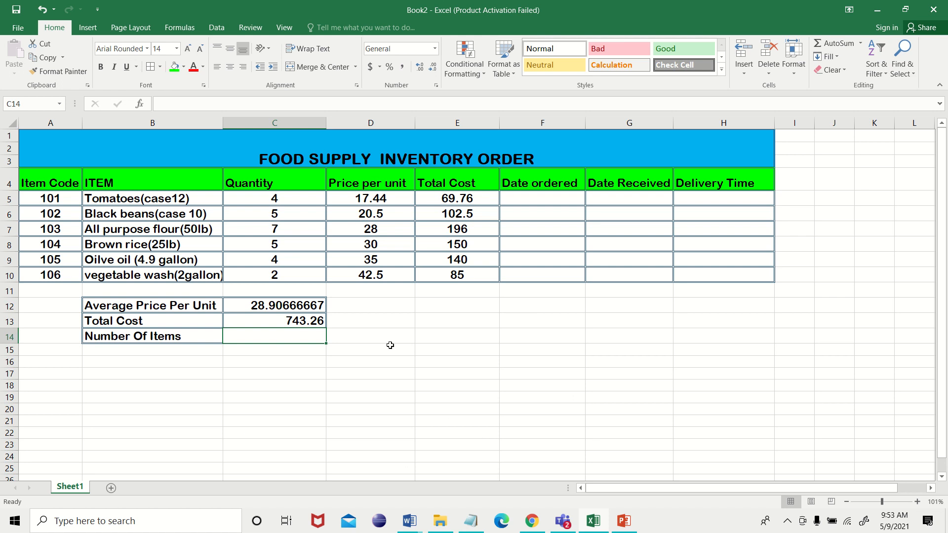
pyautogui.moveTo(363, 199); pyautogui.dragTo(450, 279)
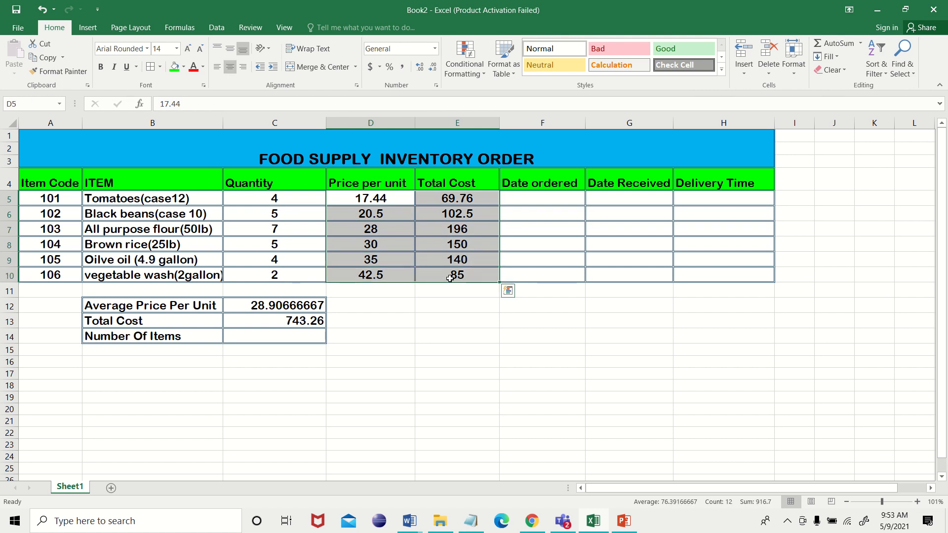
pyautogui.click(451, 278)
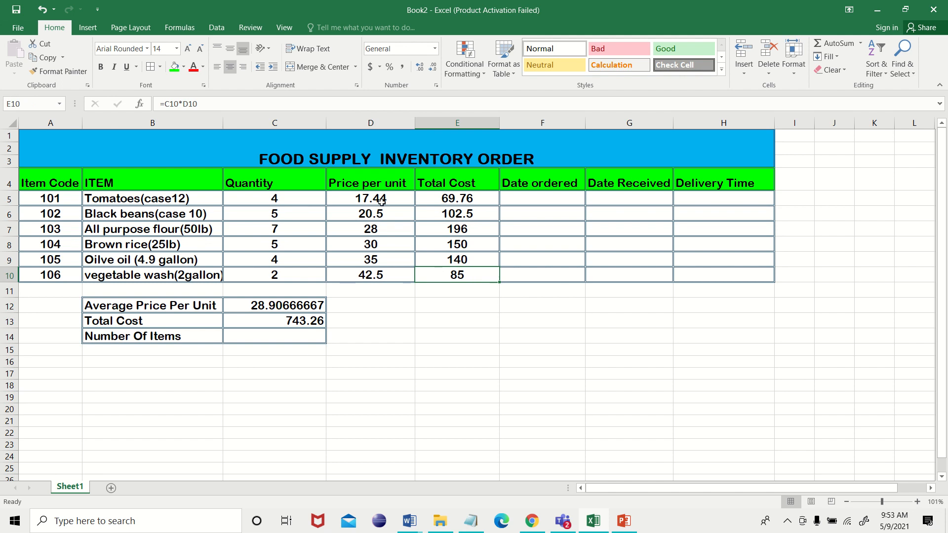
pyautogui.moveTo(382, 198); pyautogui.dragTo(454, 279)
pyautogui.rightClick(453, 280)
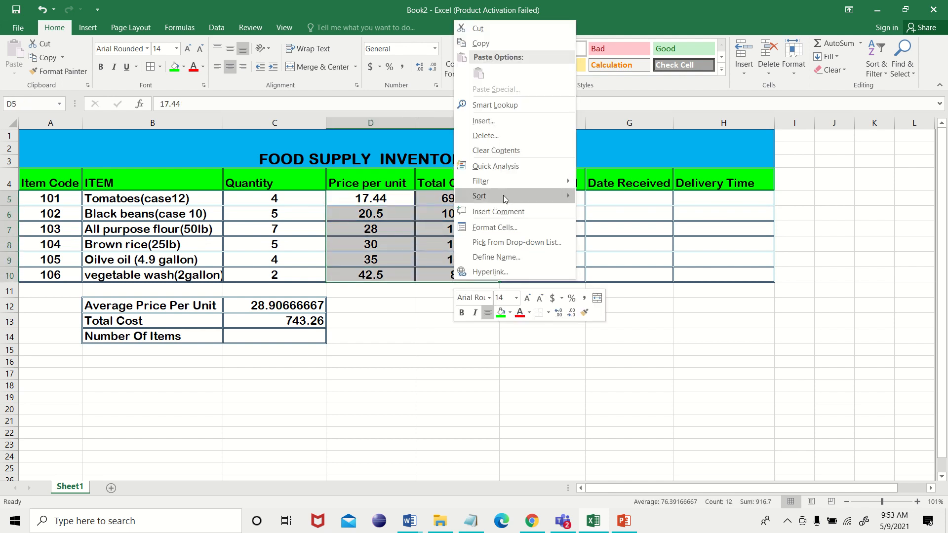
pyautogui.click(502, 228)
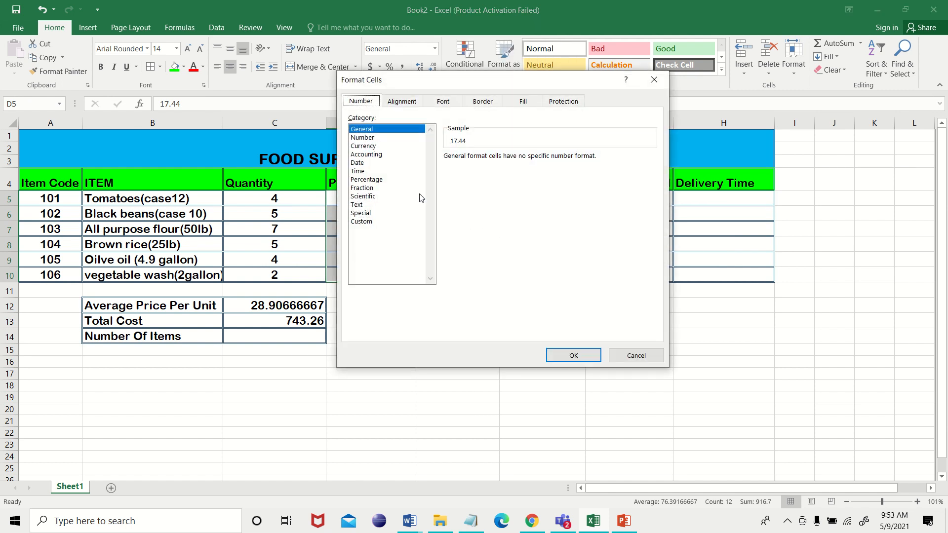
pyautogui.click(373, 143)
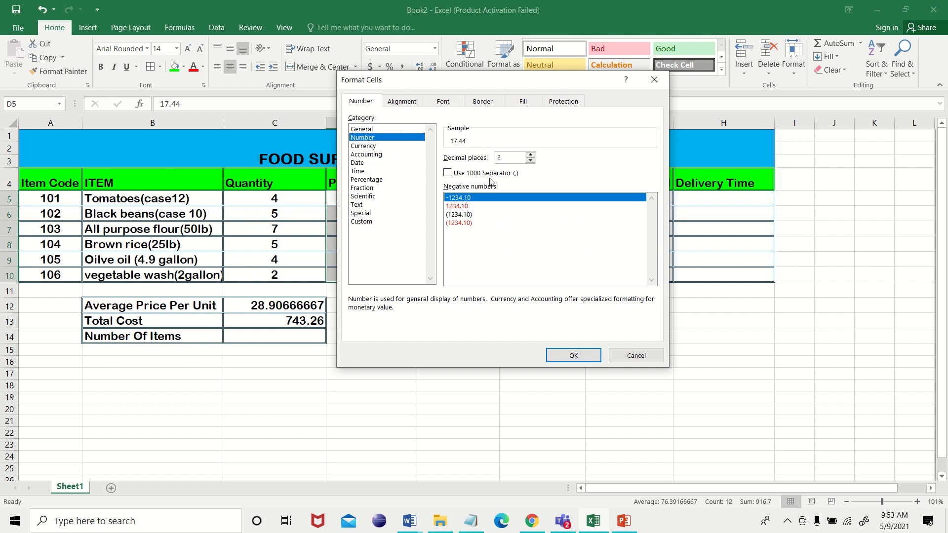
pyautogui.click(458, 207)
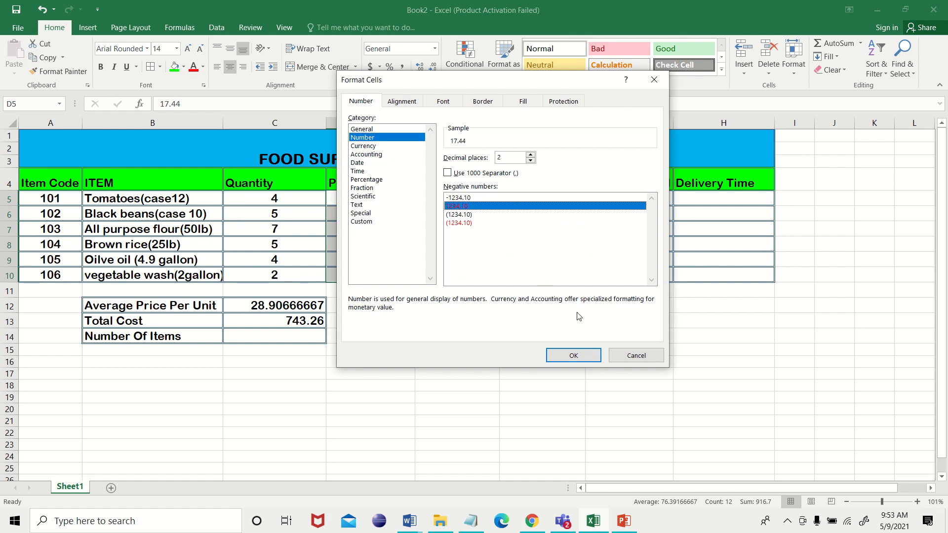
pyautogui.click(573, 355)
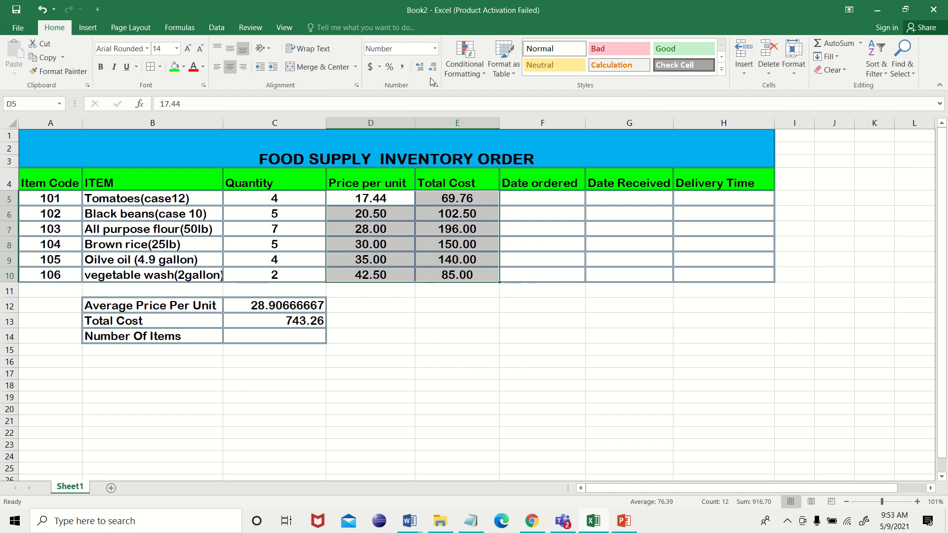
pyautogui.click(435, 48)
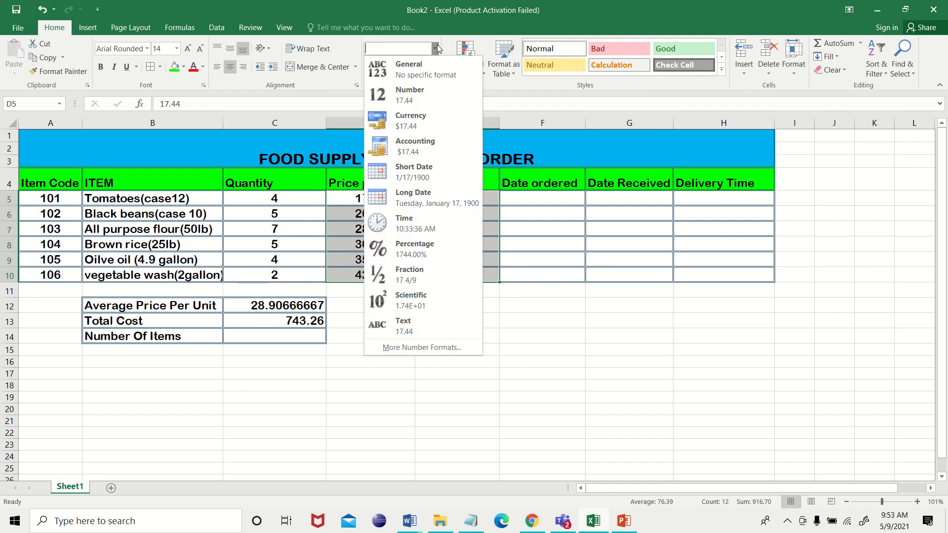
pyautogui.click(407, 93)
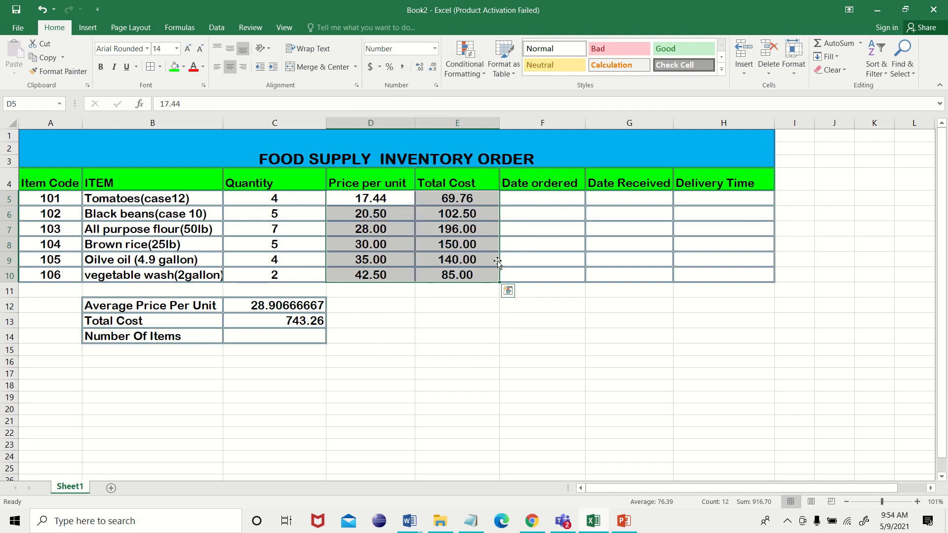
# - Following the Word worksheet's currency instruction, apply the Accounting format with the OMR symbol to the prices and total costs in D5:E10
pyautogui.hotkey('alt', 'Tab')
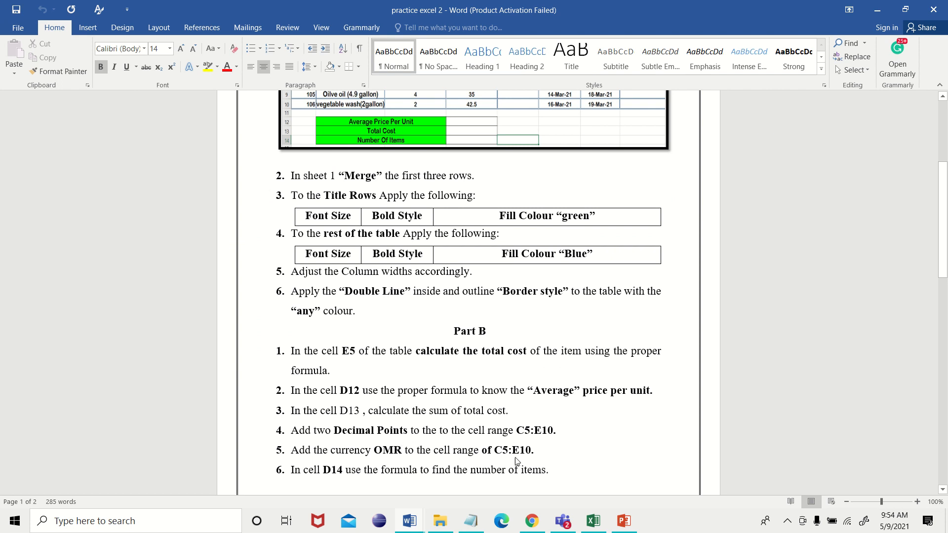
pyautogui.moveTo(516, 457); pyautogui.dragTo(509, 458)
pyautogui.hotkey('alt', 'Tab')
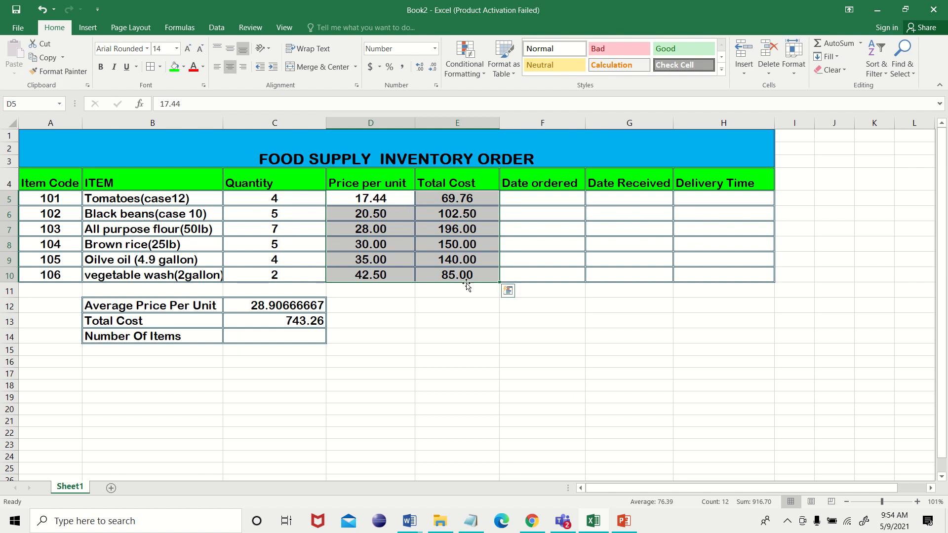
pyautogui.rightClick(387, 199)
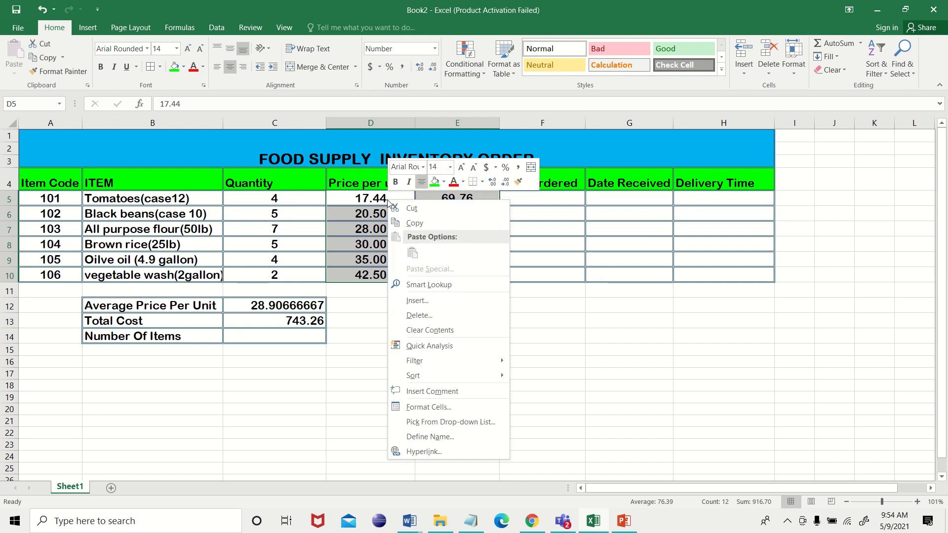
pyautogui.click(365, 199)
pyautogui.moveTo(365, 199); pyautogui.dragTo(464, 284)
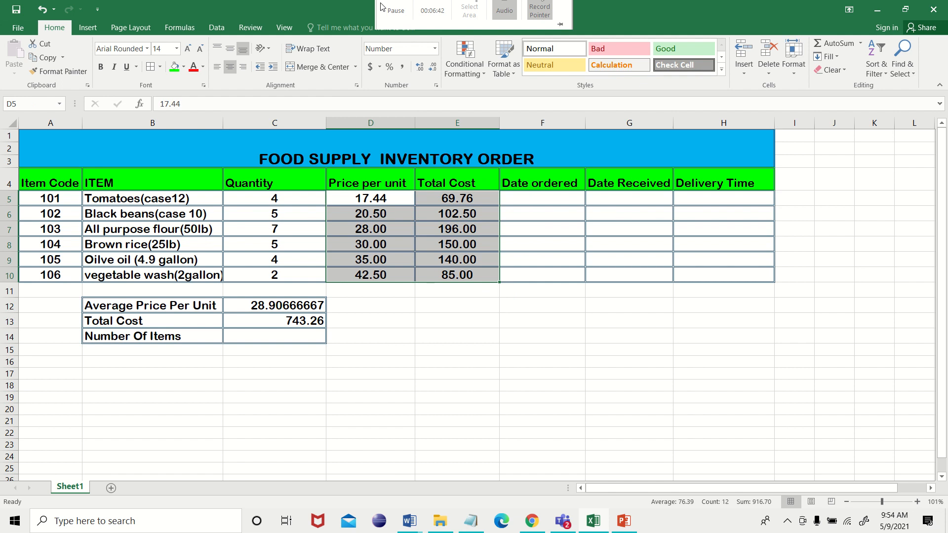
pyautogui.click(379, 67)
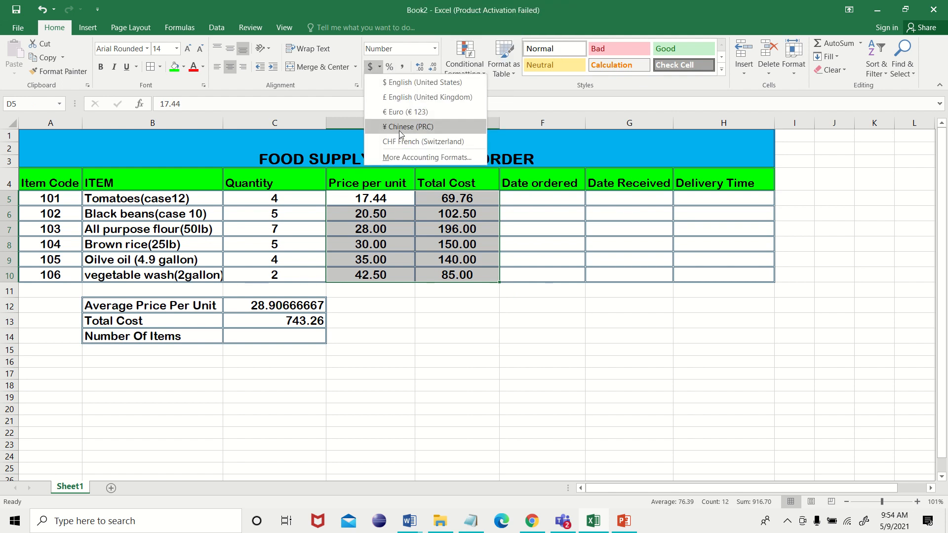
pyautogui.click(402, 157)
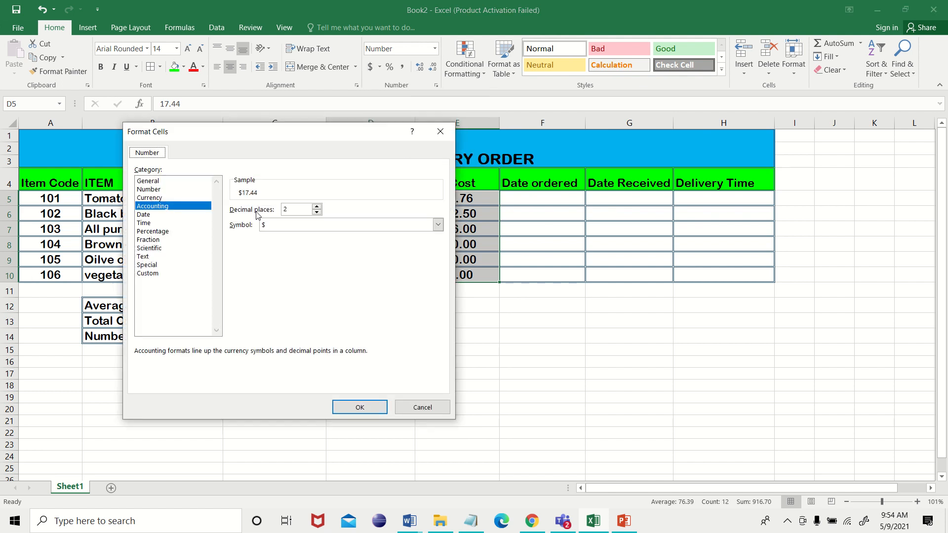
pyautogui.click(277, 226)
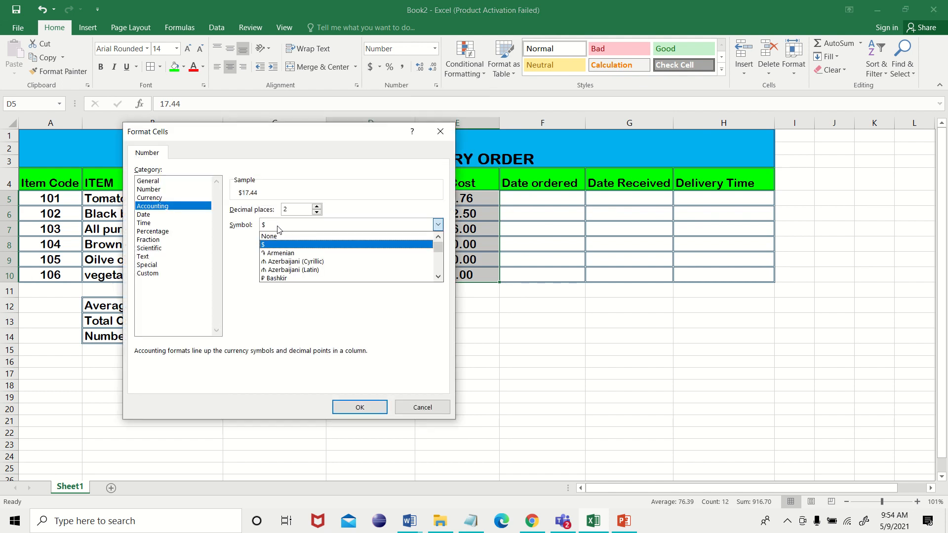
pyautogui.press('o')
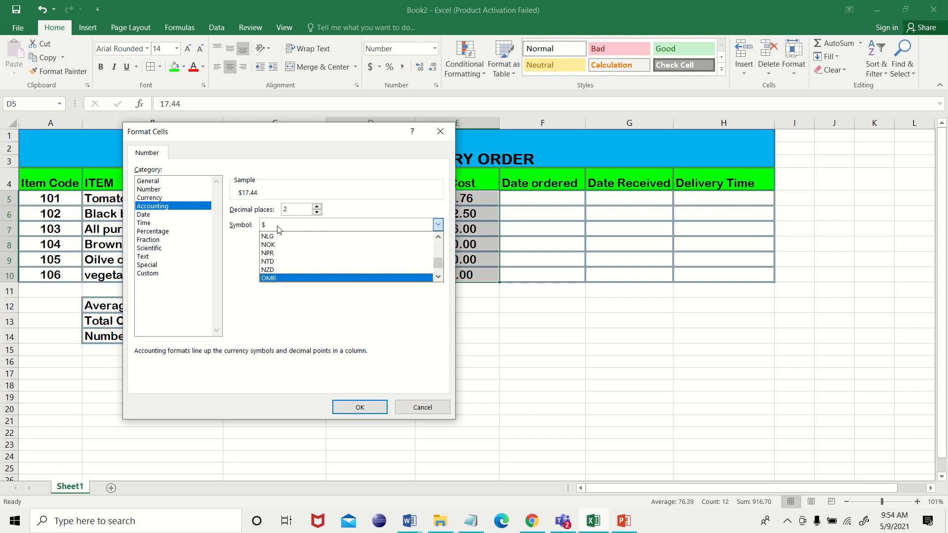
pyautogui.click(275, 279)
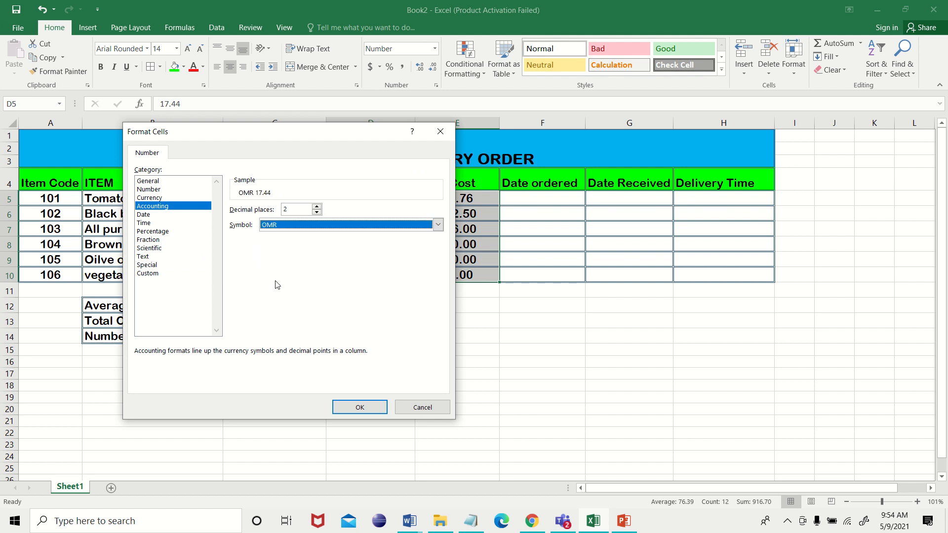
pyautogui.click(355, 409)
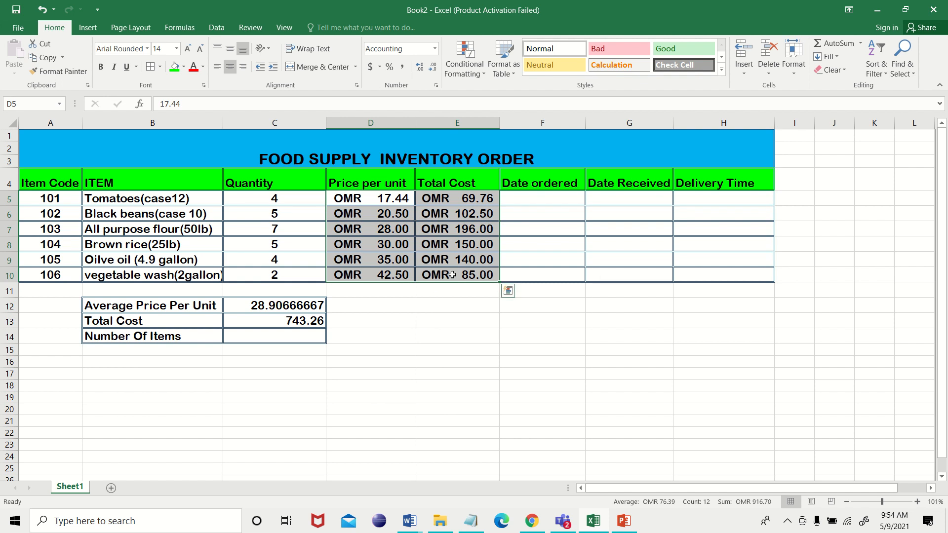
# - Check the next Word instruction and count the number of items in C14 with =COUNT(A5:A10)
pyautogui.hotkey('alt', 'Tab')
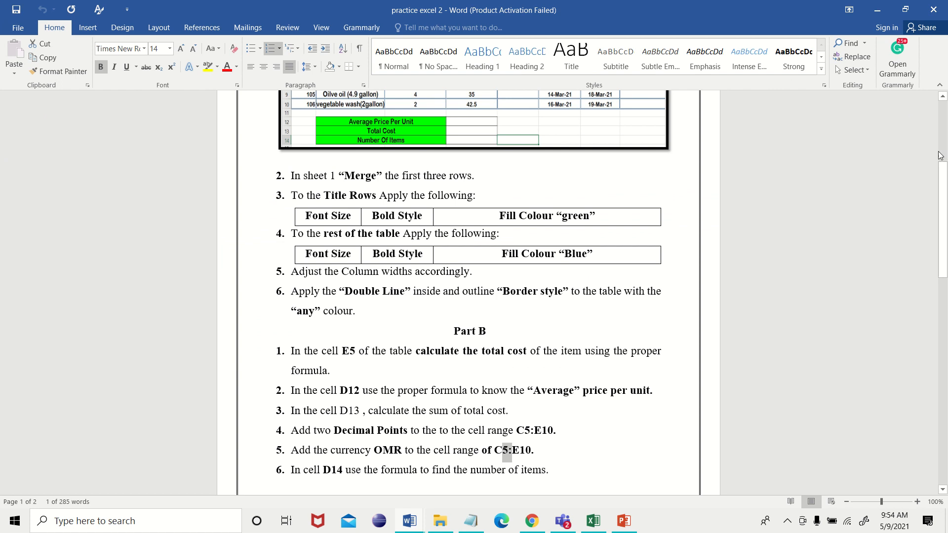
pyautogui.moveTo(940, 191); pyautogui.dragTo(939, 219)
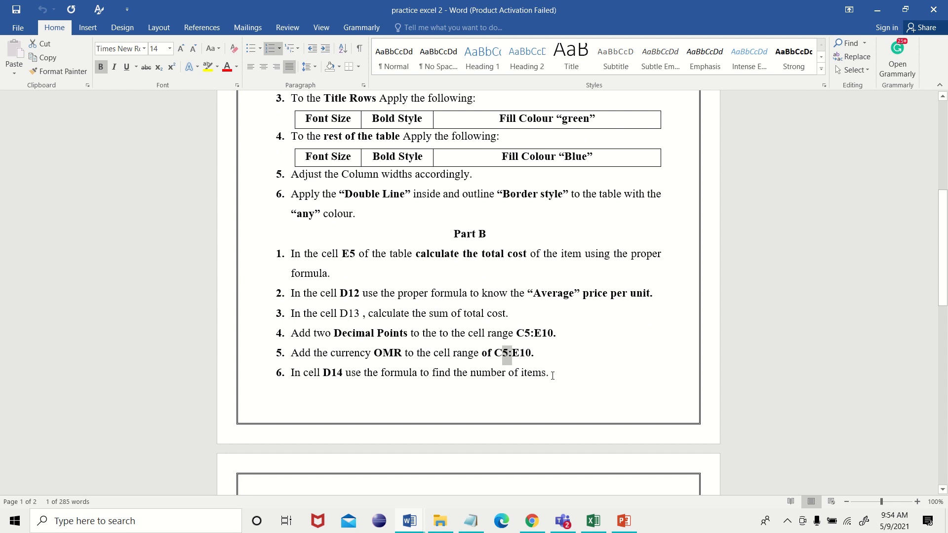
pyautogui.hotkey('alt', 'Tab')
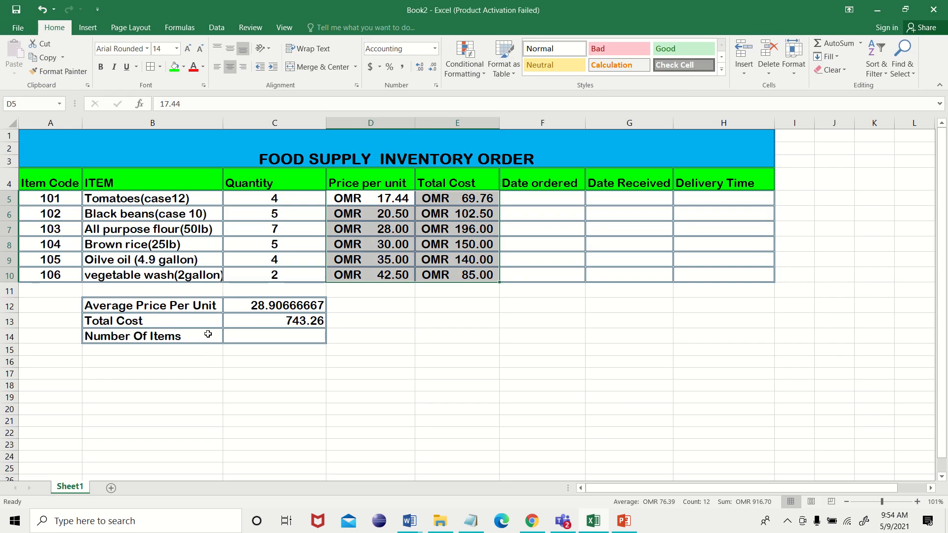
pyautogui.click(312, 343)
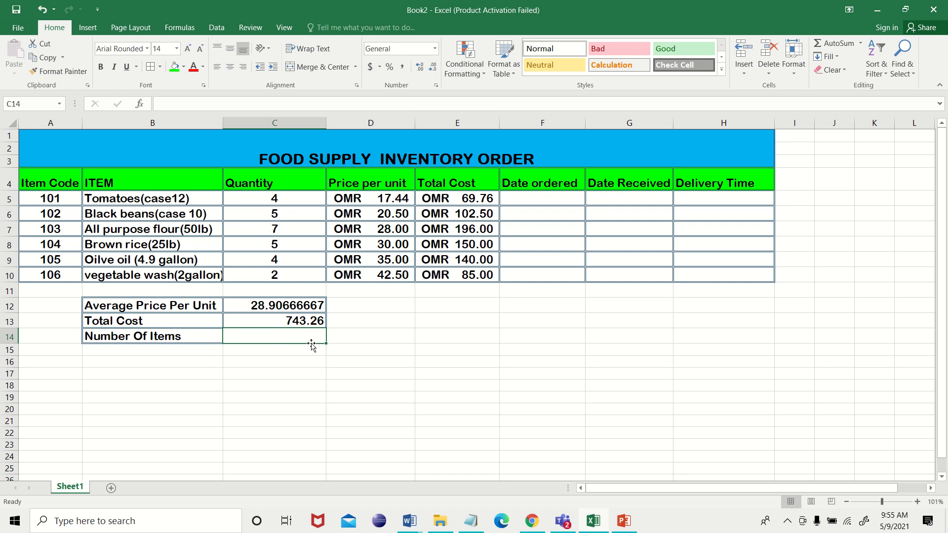
pyautogui.click(861, 44)
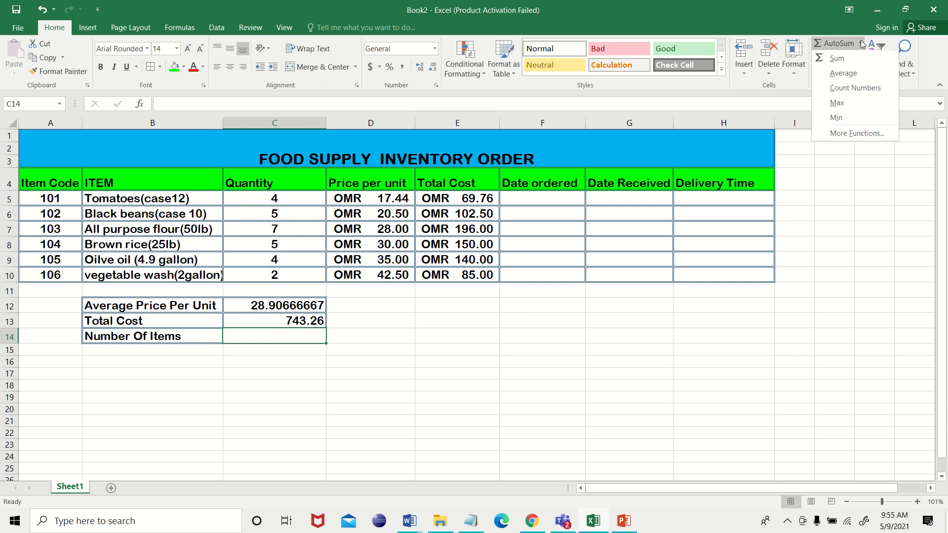
pyautogui.click(854, 87)
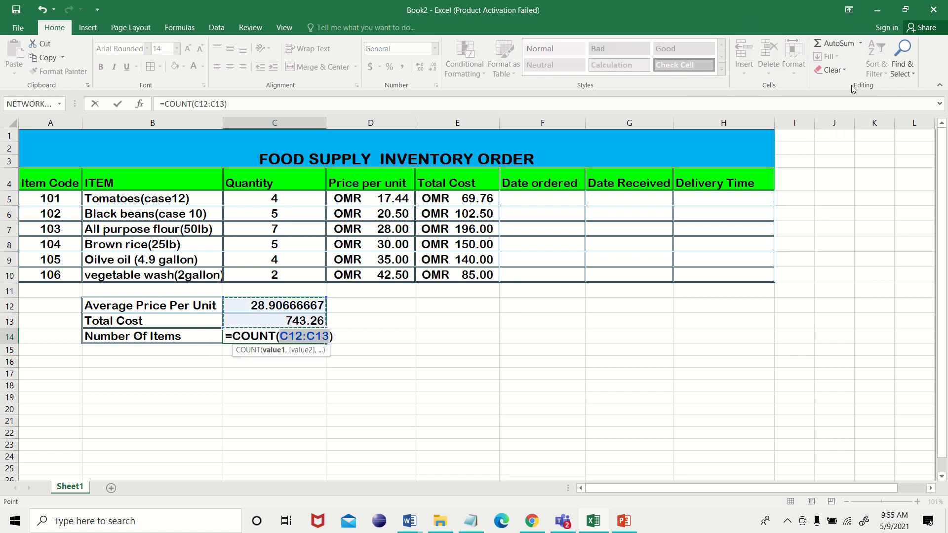
pyautogui.click(55, 198)
pyautogui.moveTo(55, 198); pyautogui.dragTo(39, 276)
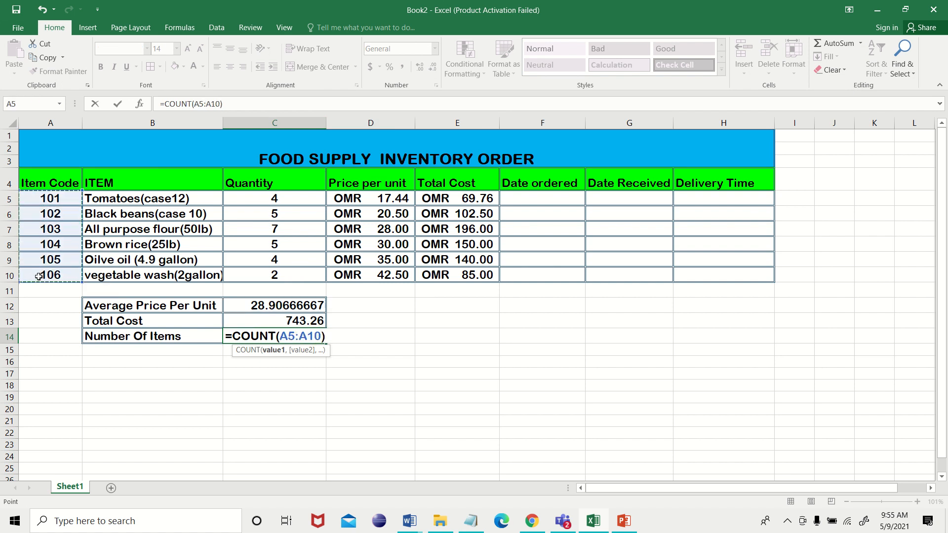
pyautogui.press('Return')
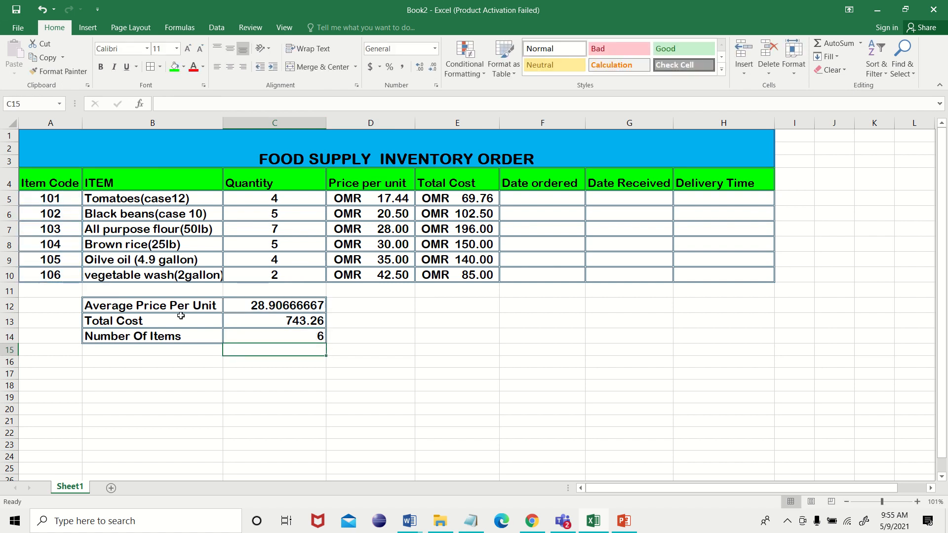
pyautogui.click(252, 339)
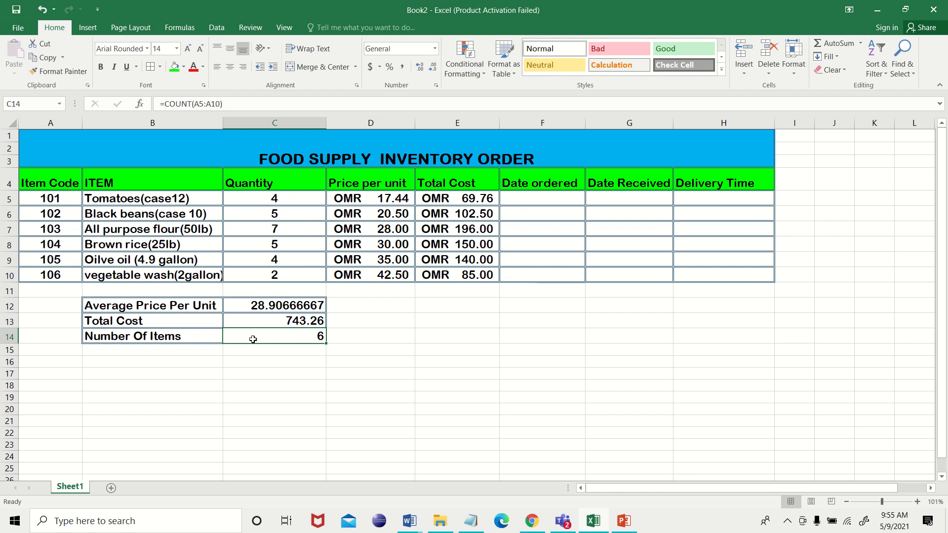
# - Format the average price per unit and overall total cost in C12:C13 as Number
pyautogui.click(293, 308)
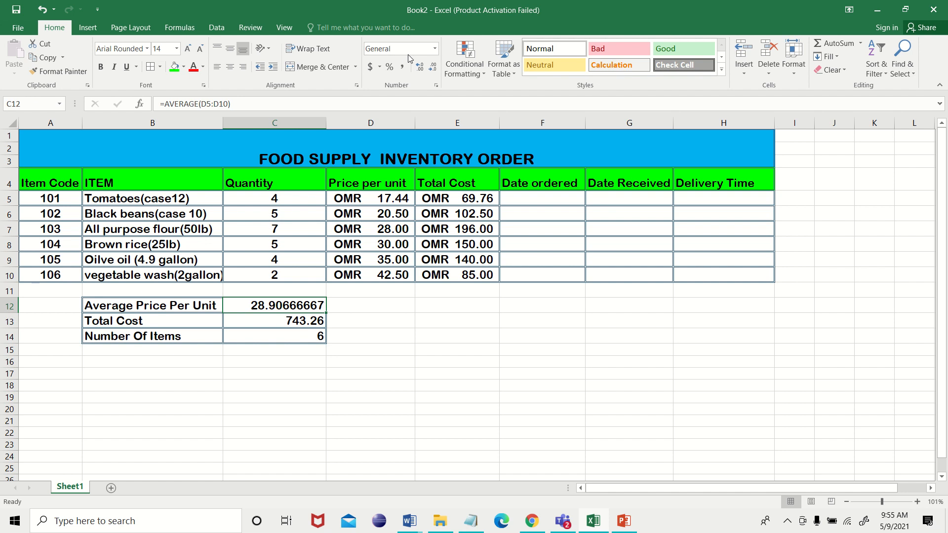
pyautogui.click(435, 49)
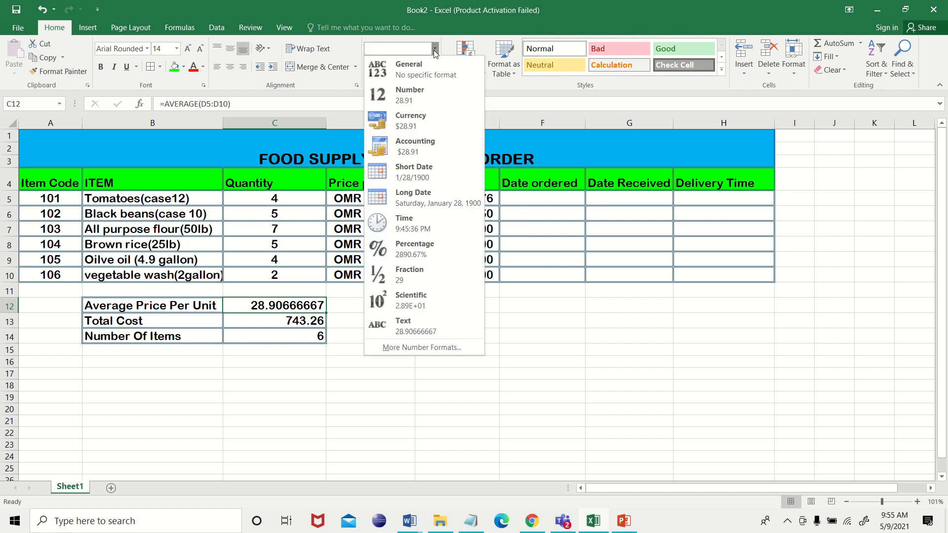
pyautogui.click(351, 351)
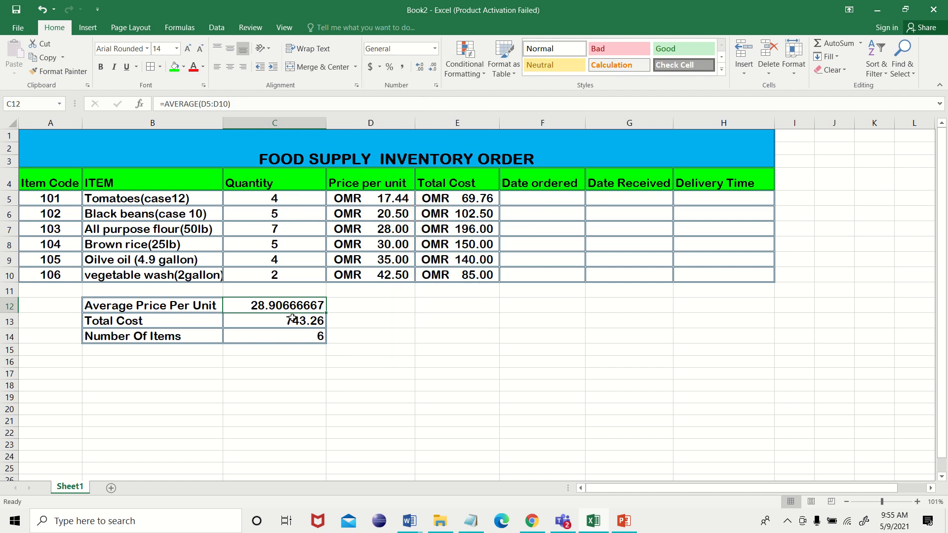
pyautogui.keyDown('ctrl'); pyautogui.scroll(1, 293, 319); pyautogui.keyUp('ctrl')
pyautogui.click(292, 321)
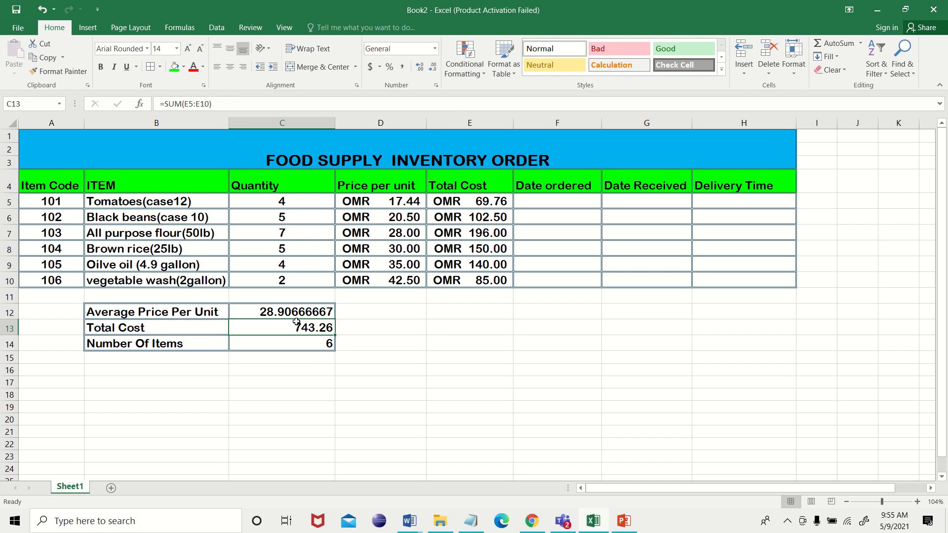
pyautogui.moveTo(295, 312); pyautogui.dragTo(295, 327)
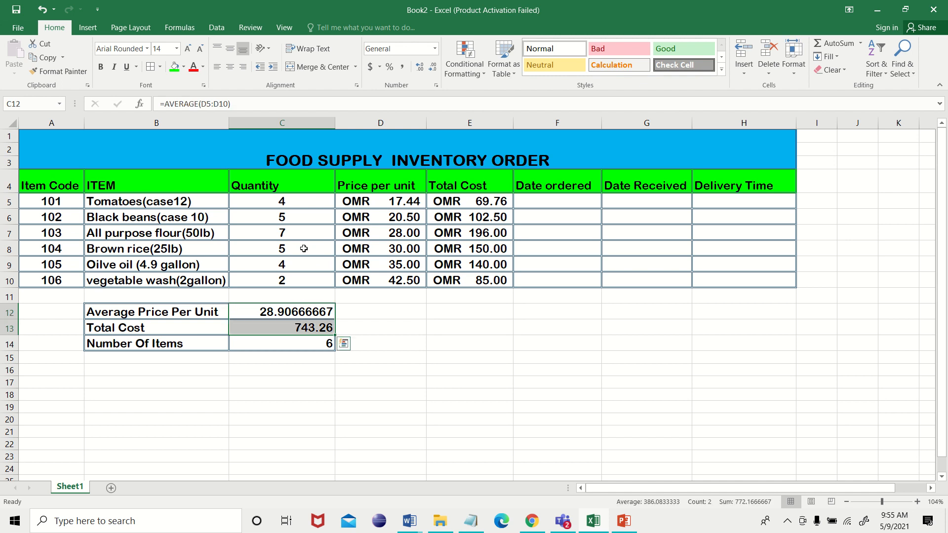
pyautogui.click(434, 48)
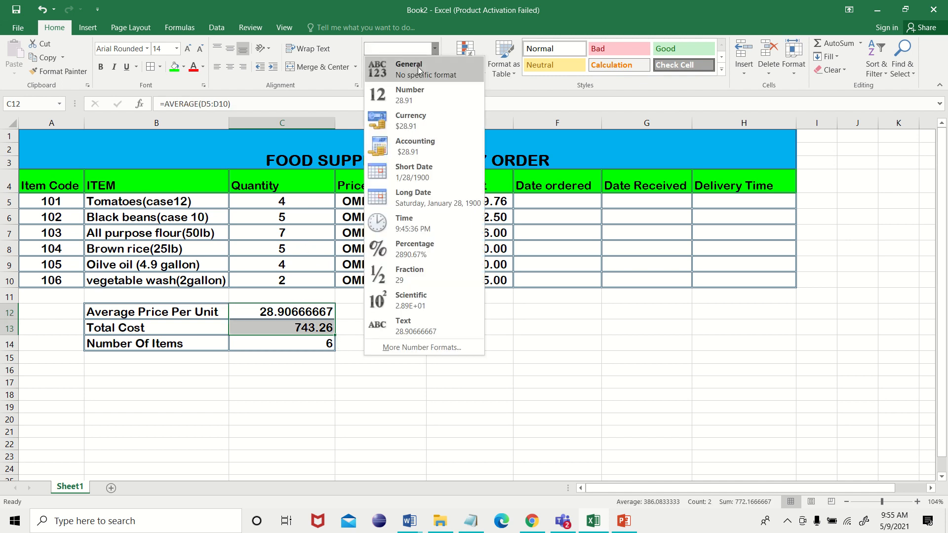
pyautogui.click(404, 97)
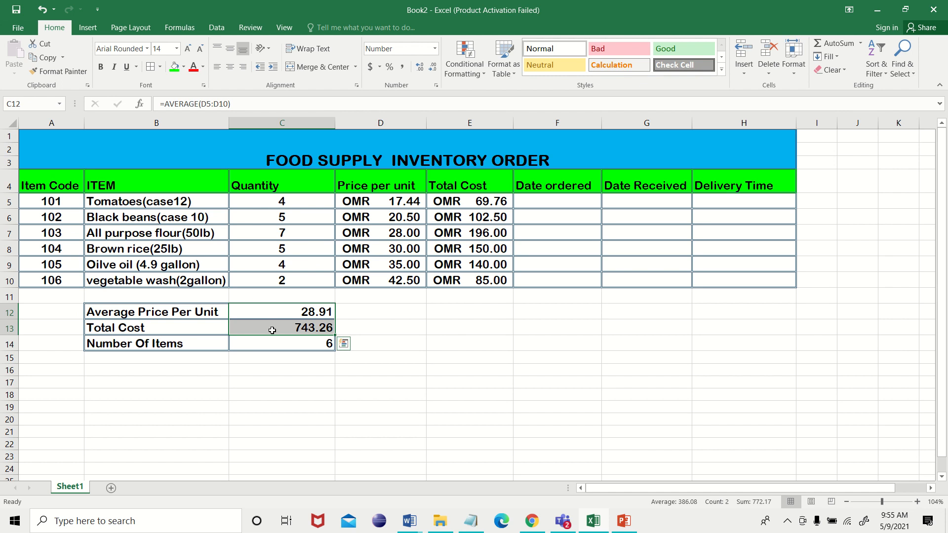
# - Read the Word worksheet's delivery time instruction for H5 and look up the ordered and received dates in its sample table
pyautogui.hotkey('alt', 'Tab')
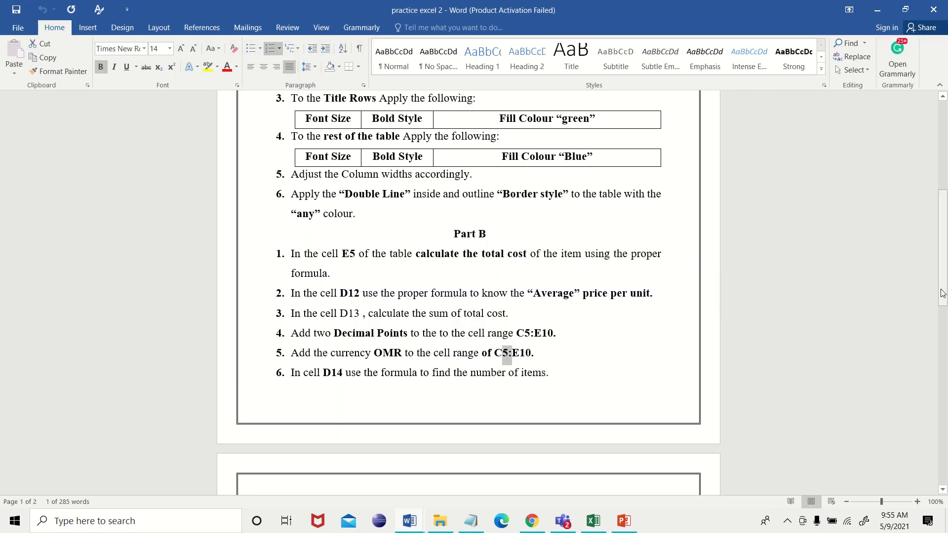
pyautogui.moveTo(942, 293); pyautogui.dragTo(927, 345)
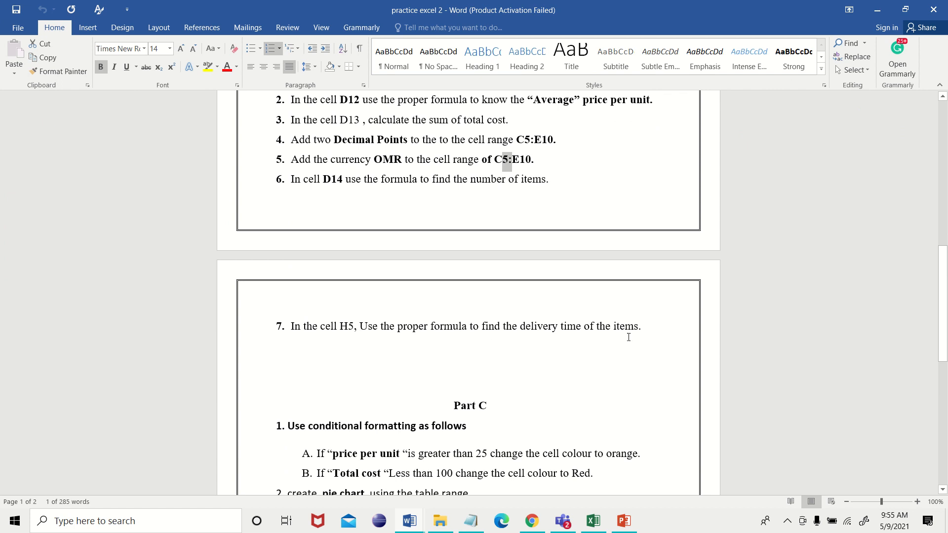
pyautogui.hotkey('alt', 'Tab')
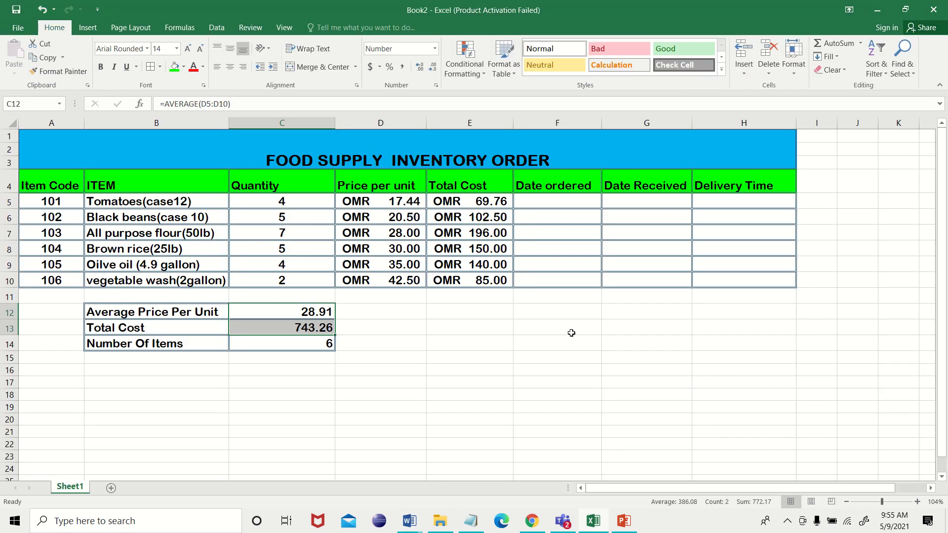
pyautogui.click(587, 198)
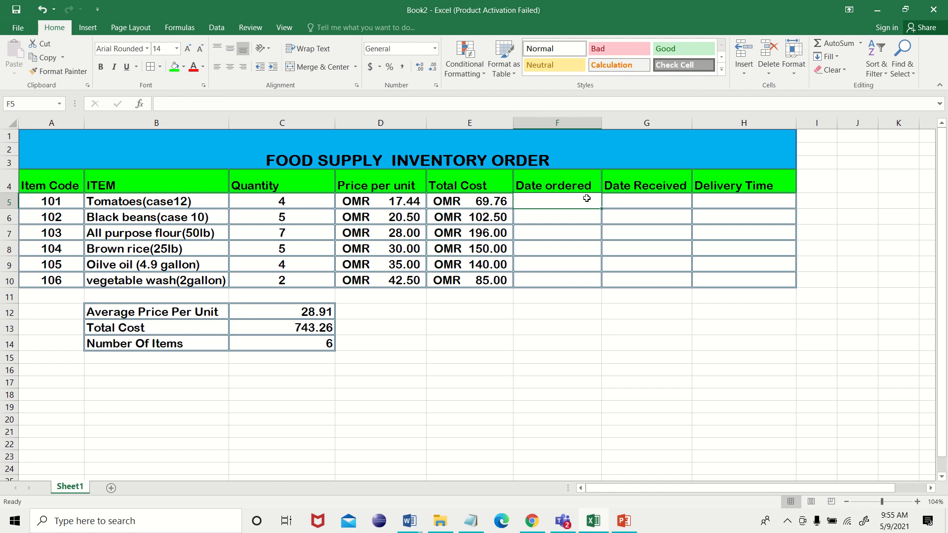
pyautogui.click(653, 202)
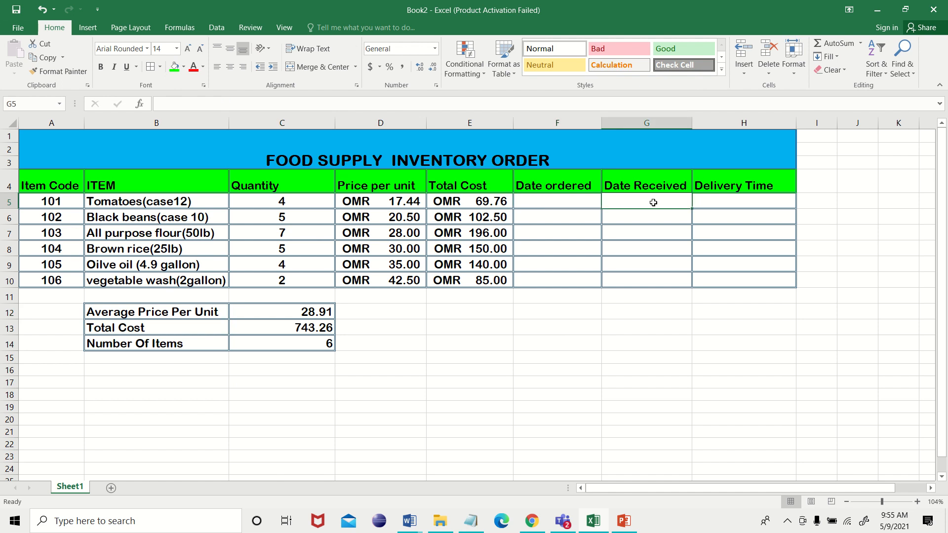
pyautogui.press('alt')
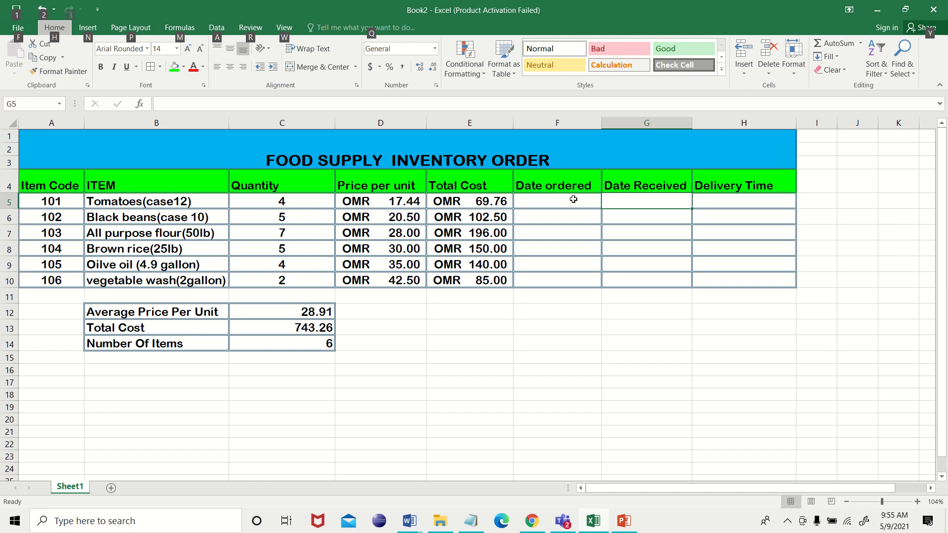
pyautogui.hotkey('alt', 'Tab')
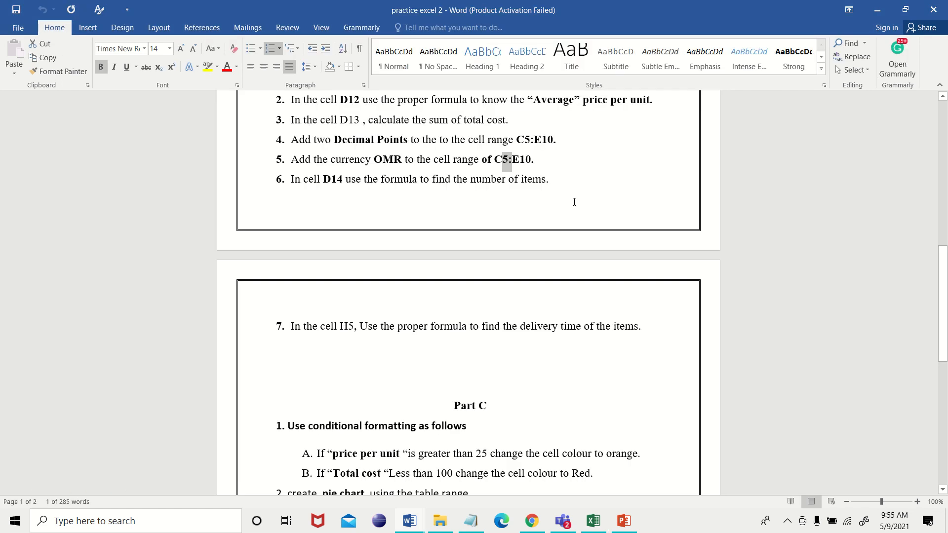
pyautogui.moveTo(944, 283); pyautogui.dragTo(945, 161)
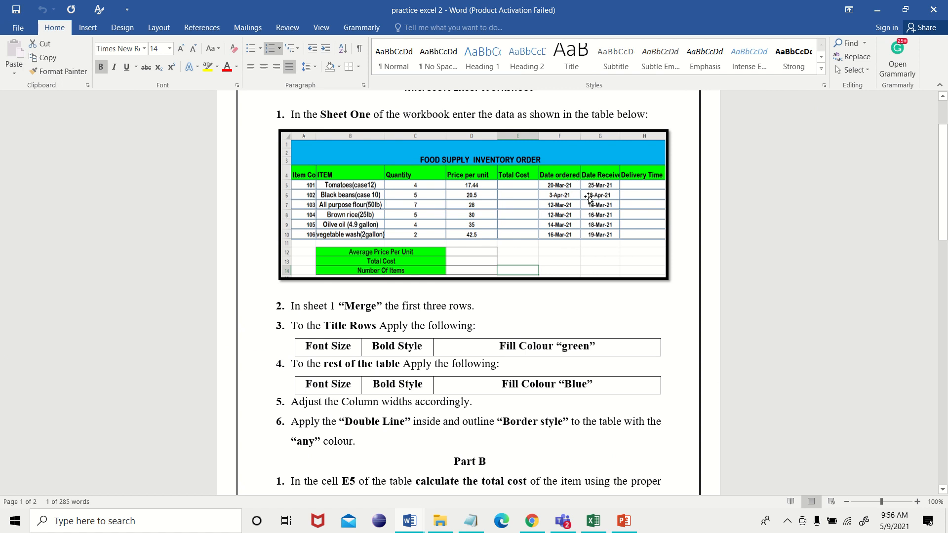
pyautogui.hotkey('alt', 'Tab')
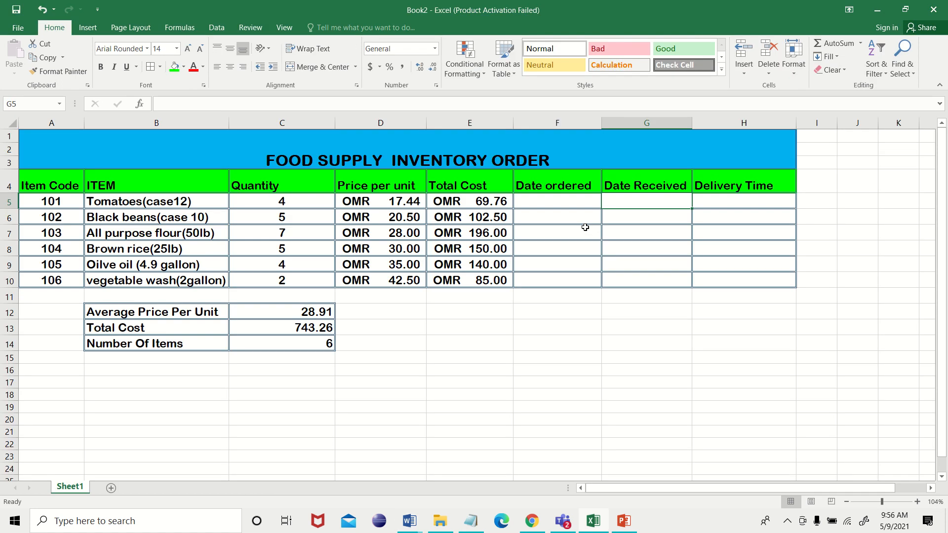
# - Format the date ordered and date received cells F5:G10 as Date with the 14-Mar-12 type
pyautogui.moveTo(571, 202); pyautogui.dragTo(637, 277)
pyautogui.rightClick(638, 277)
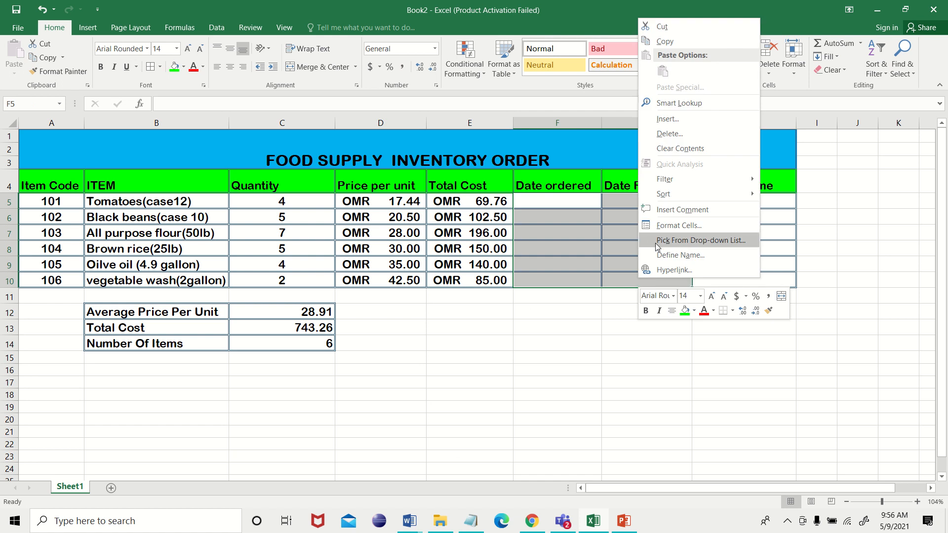
pyautogui.click(673, 226)
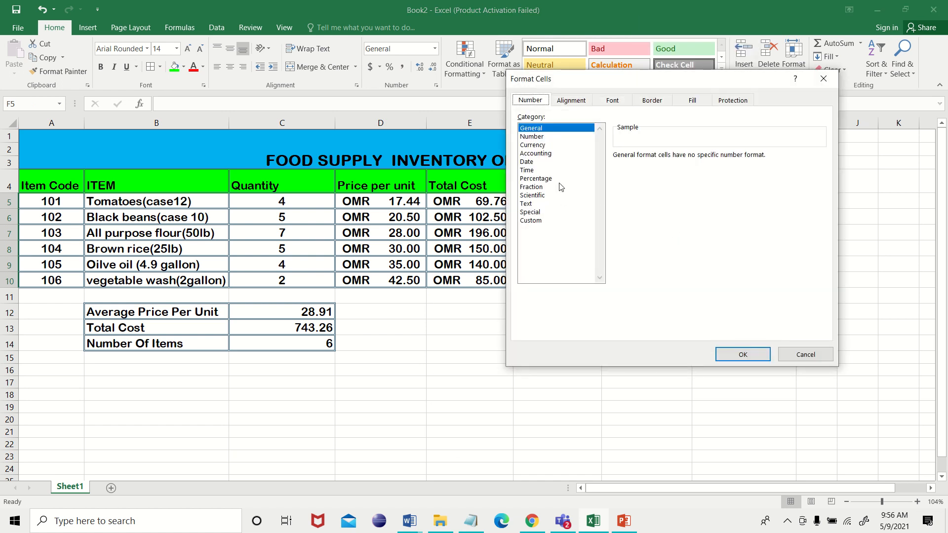
pyautogui.click(528, 163)
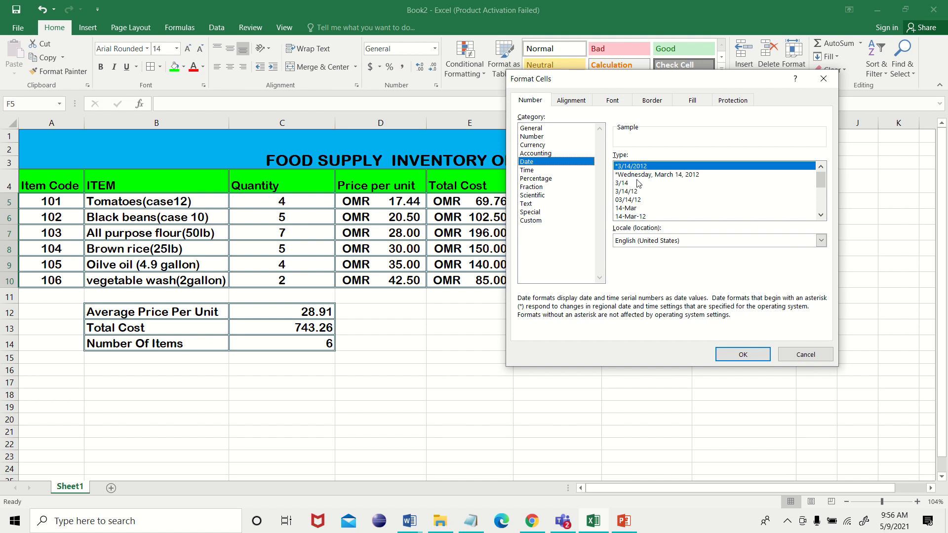
pyautogui.click(629, 216)
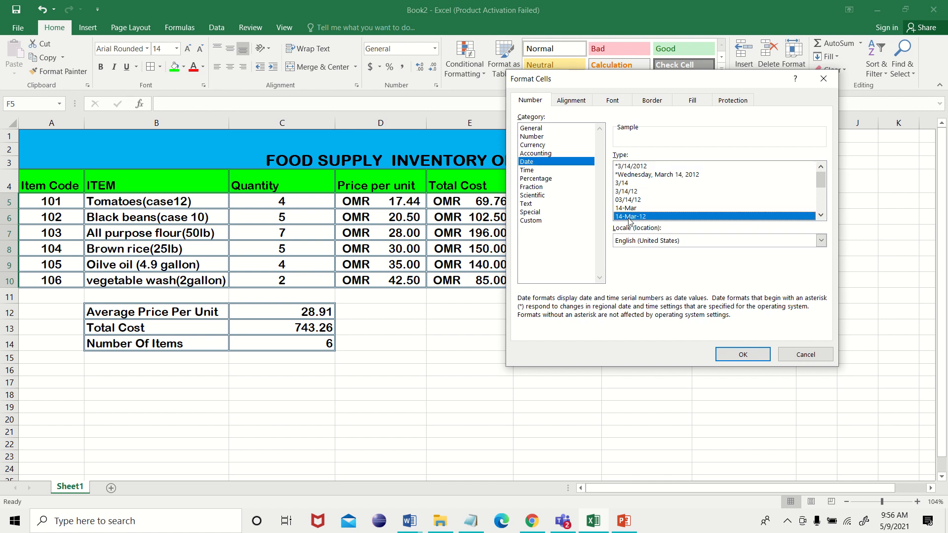
pyautogui.click(734, 352)
# - Check the number format settings of the first date ordered cell, F5
pyautogui.click(569, 202)
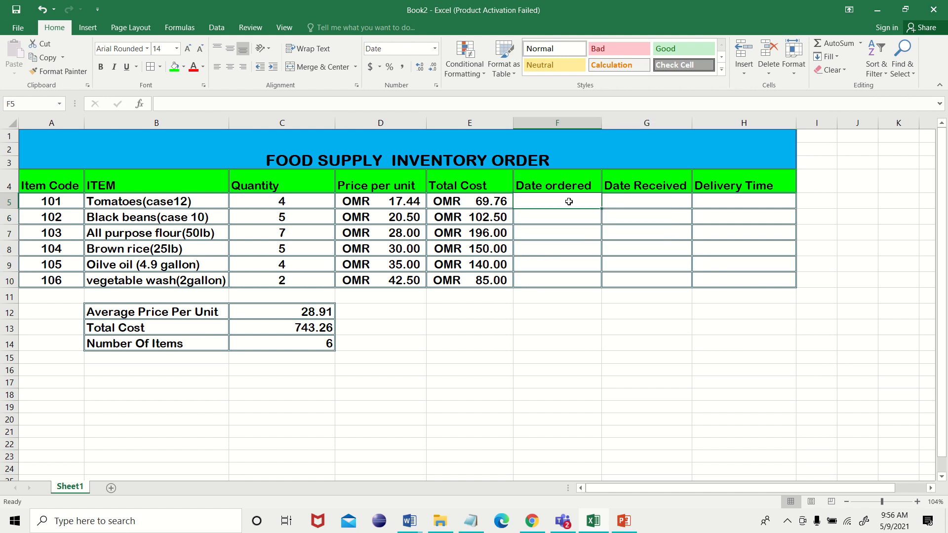
pyautogui.rightClick(569, 202)
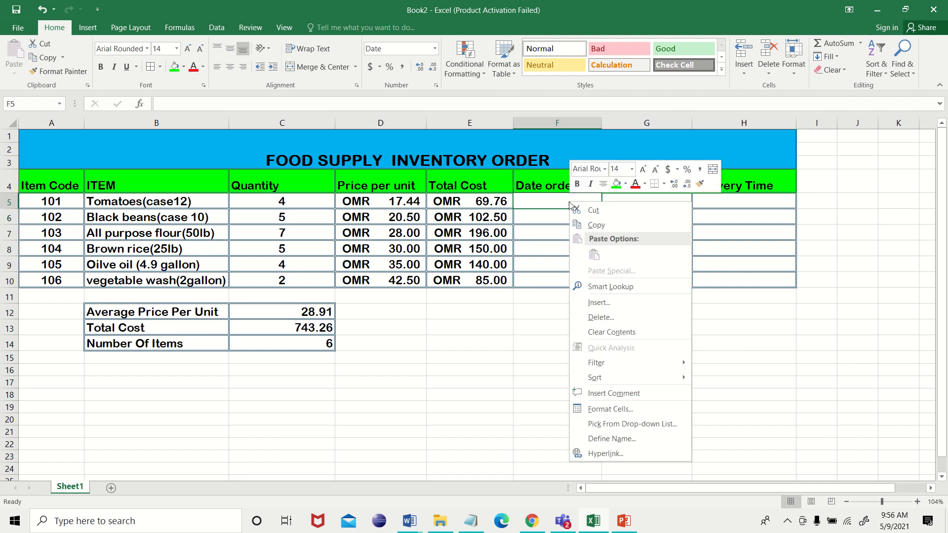
pyautogui.click(624, 409)
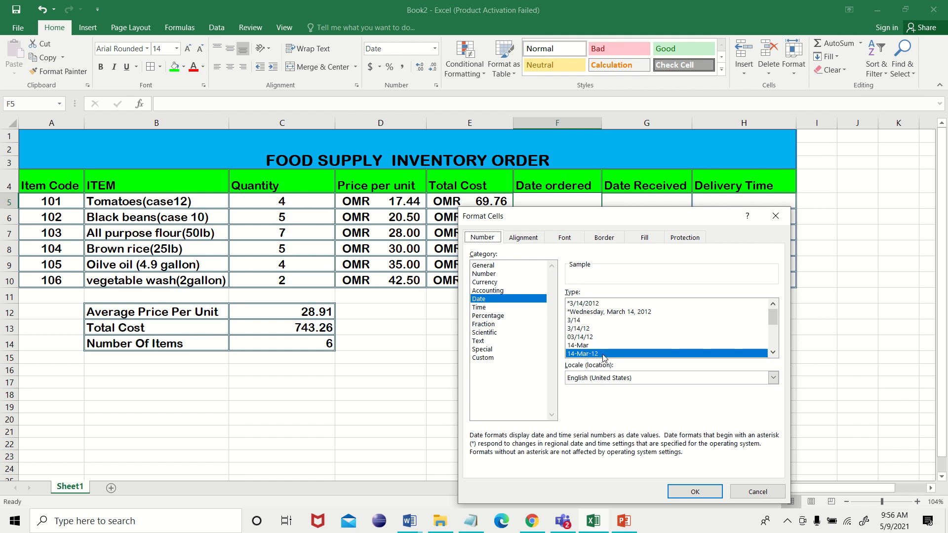
pyautogui.click(697, 495)
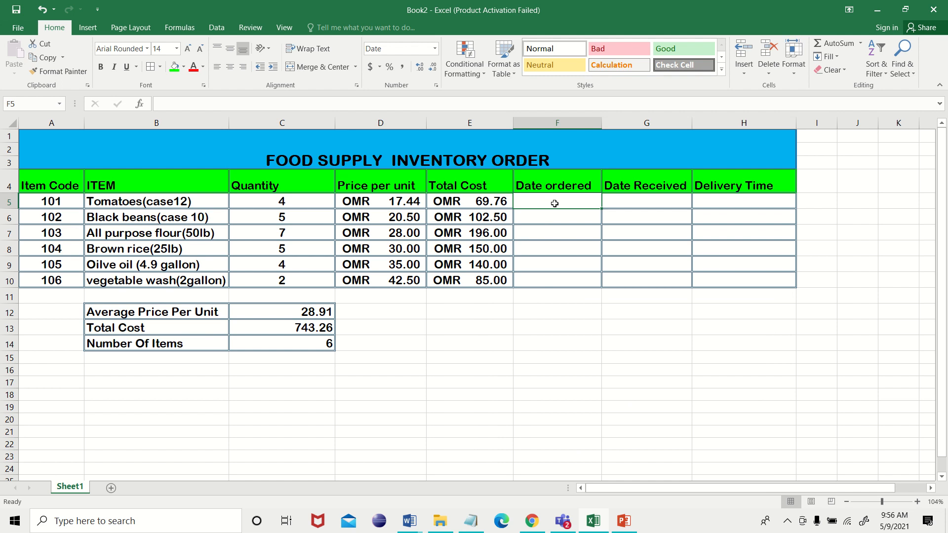
# - Look up the Tomatoes order date in the Word sample table and enter 20-Mar-21 in F5
pyautogui.hotkey('alt', 'Tab')
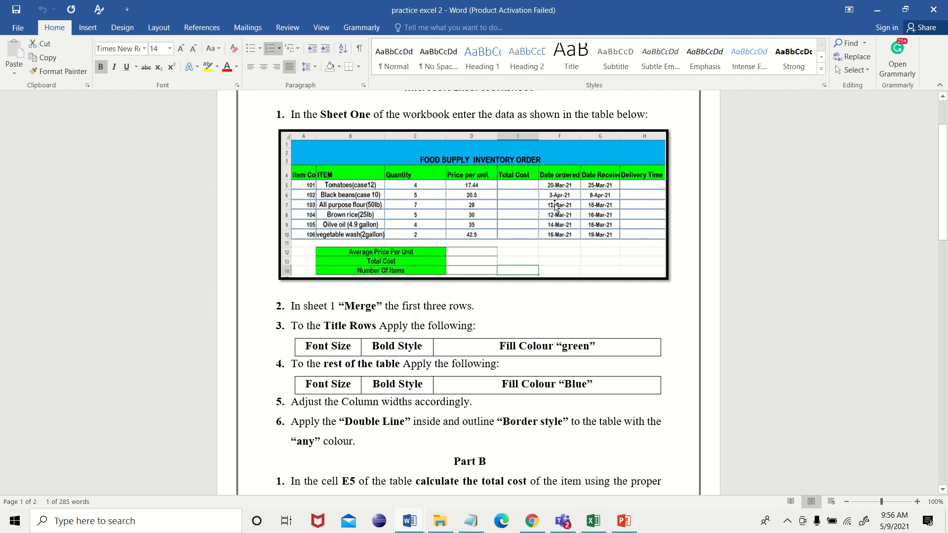
pyautogui.hotkey('alt', 'Tab')
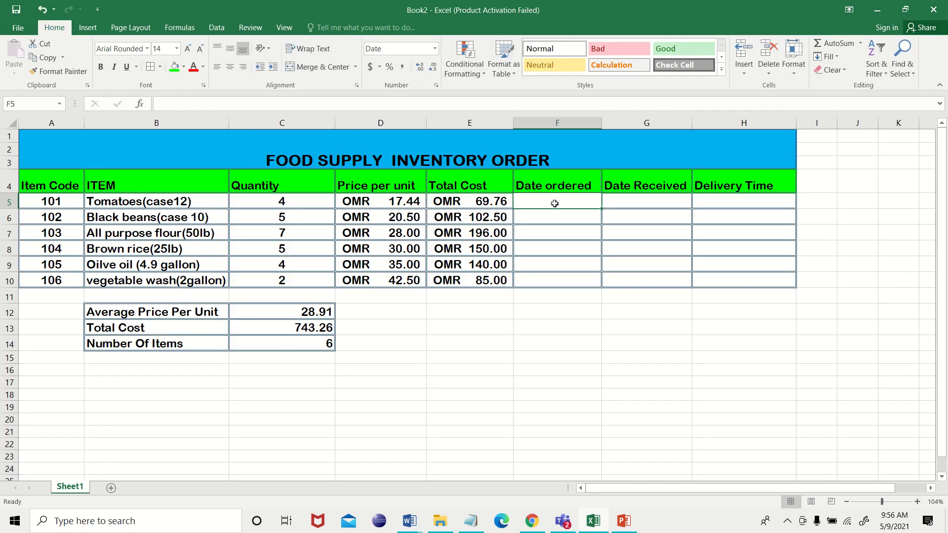
pyautogui.write('20-m')
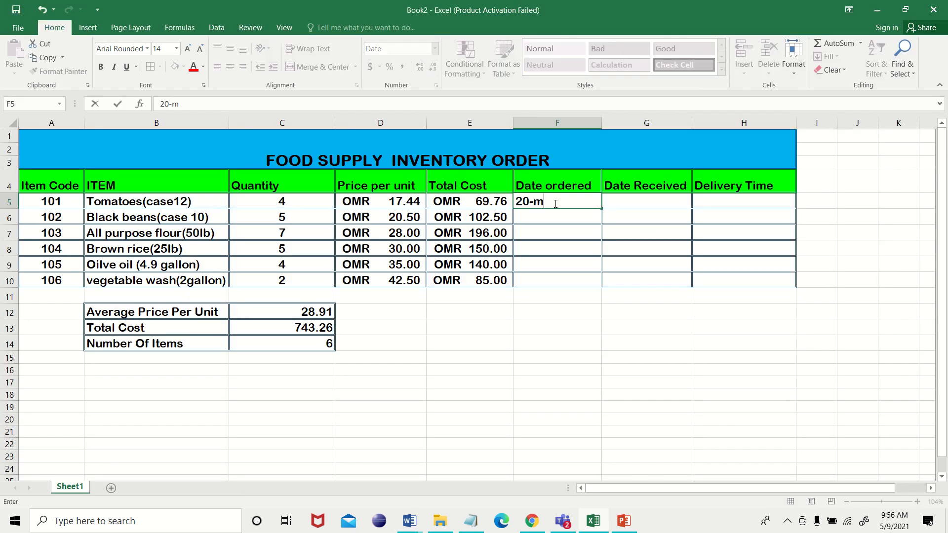
pyautogui.write('ar-21')
# - Check the Word sample table for the Tomatoes received date and enter 25-Mar-21 in G5
pyautogui.hotkey('alt', 'Tab')
pyautogui.hotkey('alt', 'Tab')
pyautogui.hotkey('alt', 'Tab')
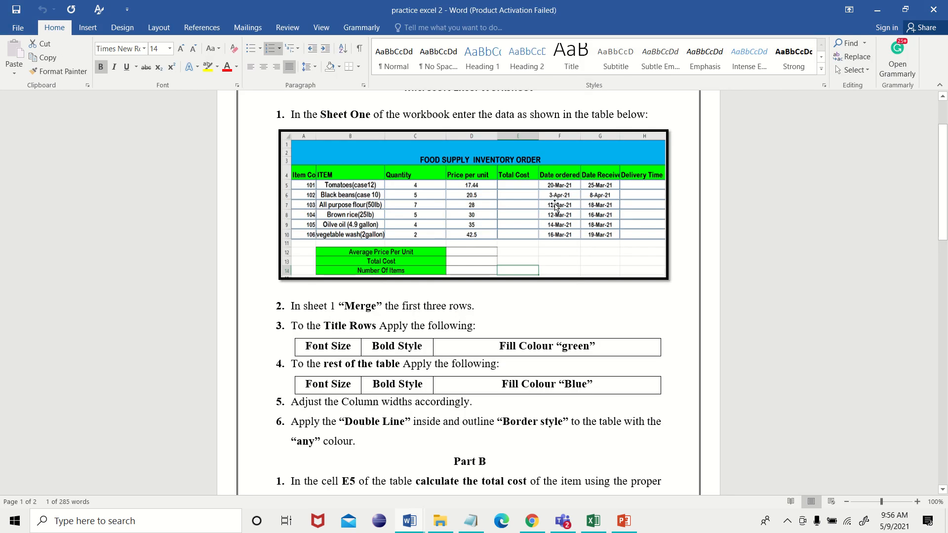
pyautogui.hotkey('alt', 'Tab')
pyautogui.click(658, 202)
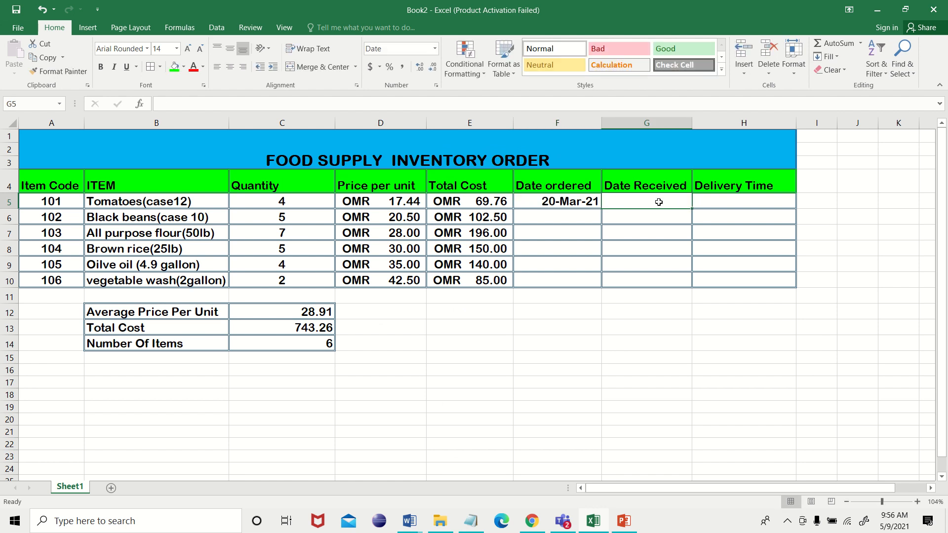
pyautogui.write('25')
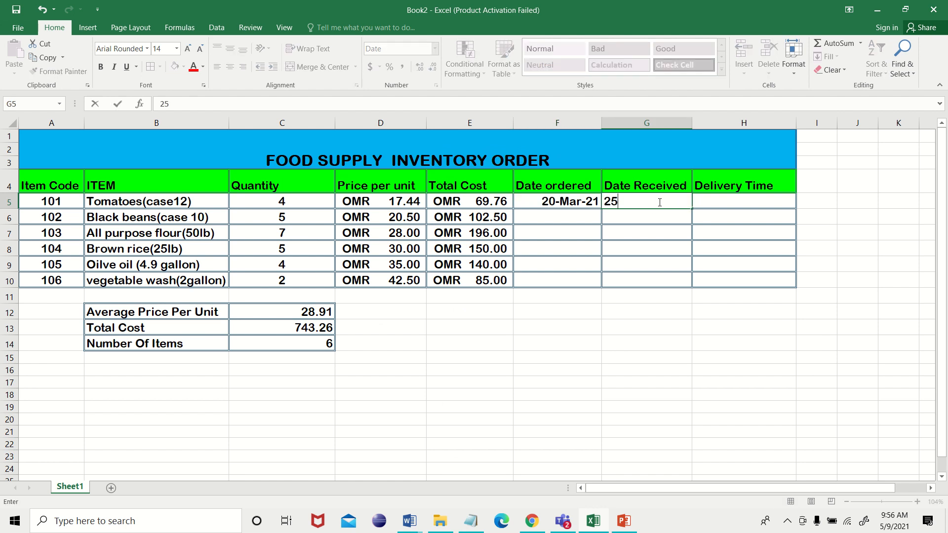
pyautogui.write('-mar-21')
pyautogui.click(587, 227)
# - Look up the Black beans order date in the Word sample table and enter 3-Apr-21 in F6
pyautogui.hotkey('alt', 'Tab')
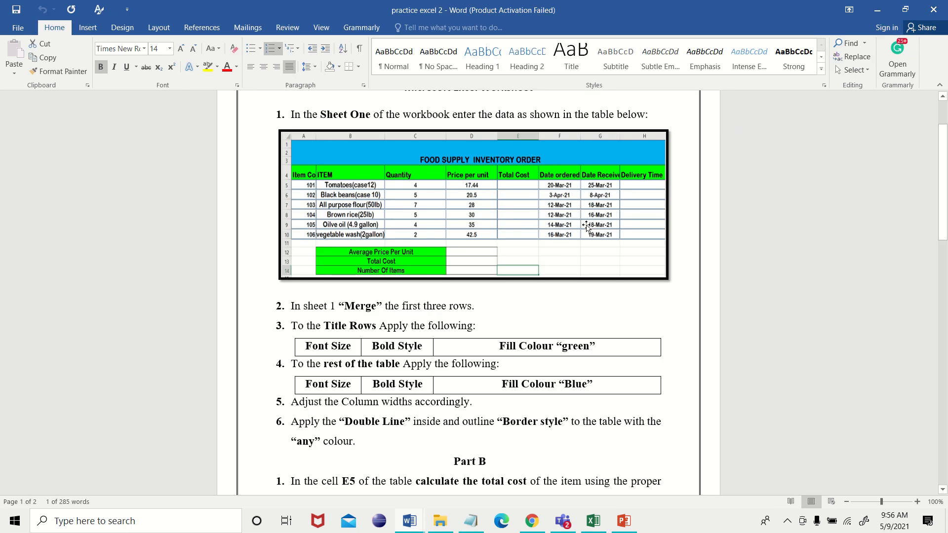
pyautogui.hotkey('alt', 'Tab')
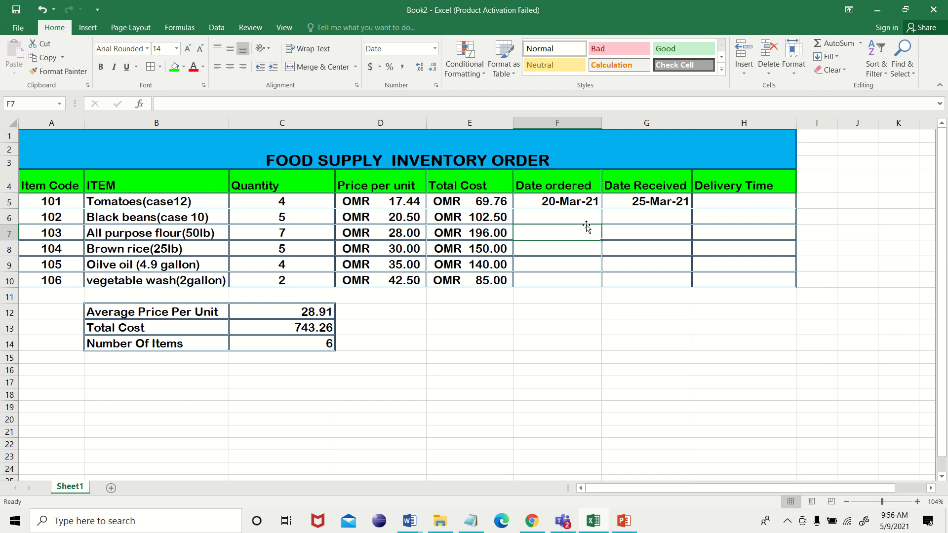
pyautogui.click(586, 219)
pyautogui.write('3')
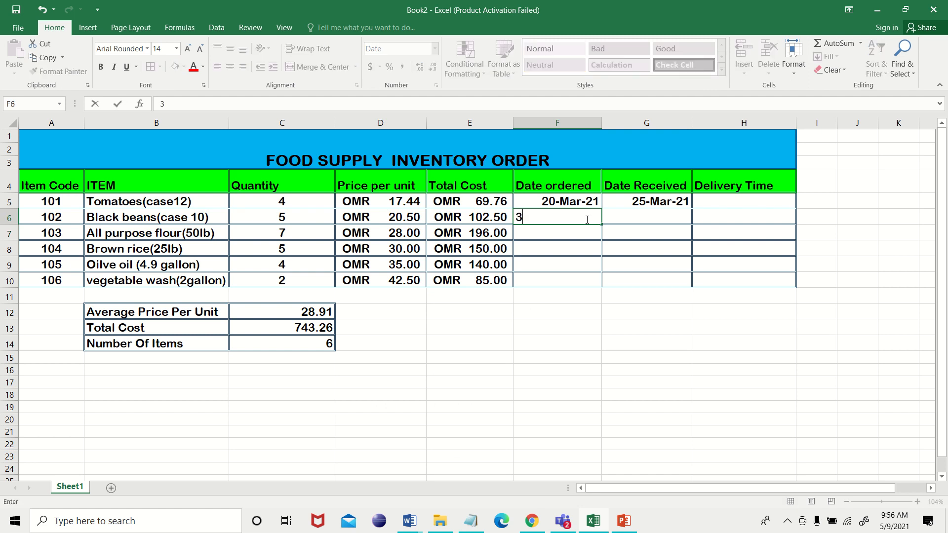
pyautogui.write('-Apr-21')
pyautogui.press('Return')
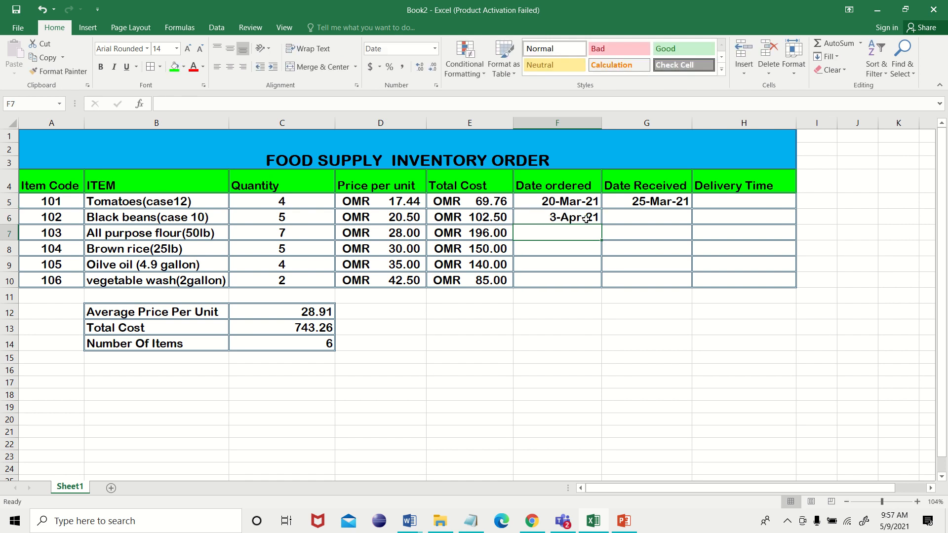
# - Following the Word sample table, enter 12-Mar-21 as the date ordered for All purpose flour in F7 and Brown rice in F8
pyautogui.hotkey('alt', 'Tab')
pyautogui.hotkey('alt', 'Tab')
pyautogui.write('12-Mar')
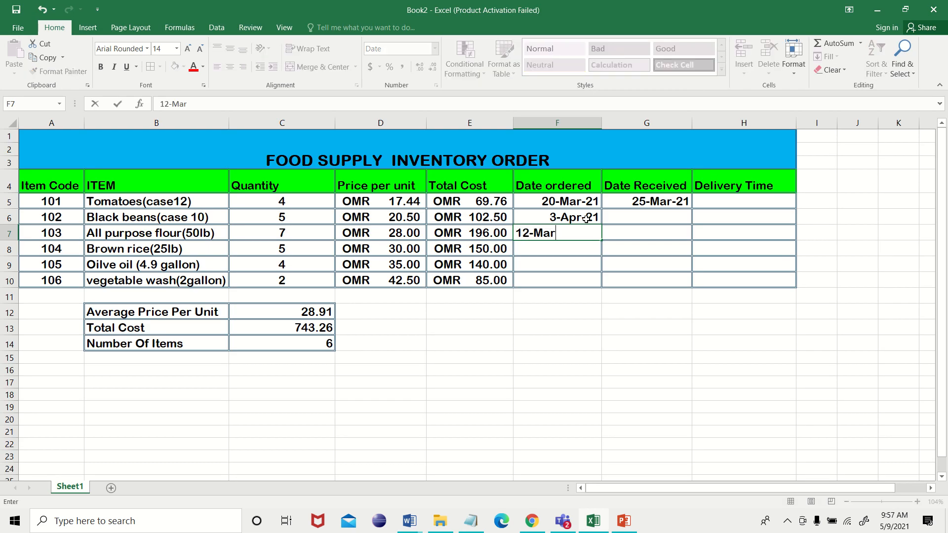
pyautogui.write('-21')
pyautogui.hotkey('alt', 'Tab')
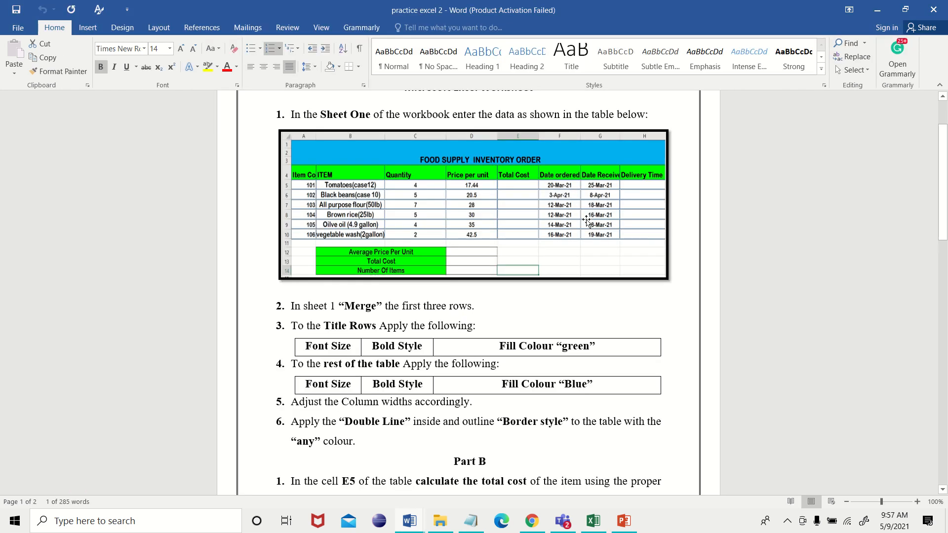
pyautogui.press('alt')
pyautogui.hotkey('alt', 'Tab')
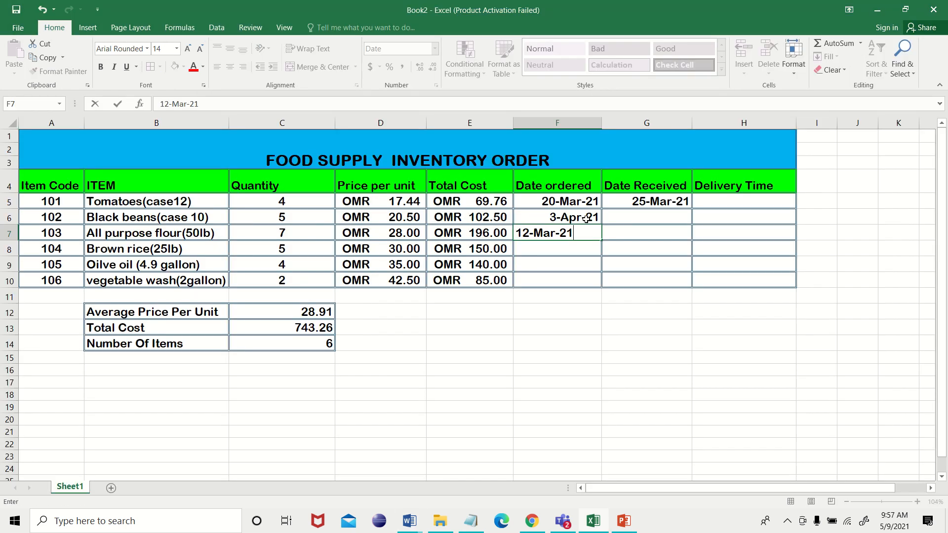
pyautogui.press('Return')
pyautogui.write('12')
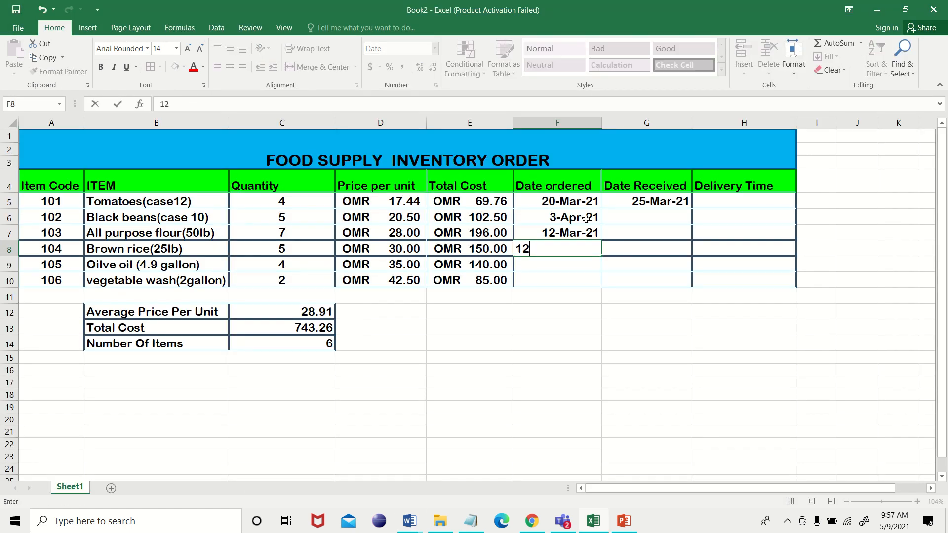
pyautogui.write('-mar-21')
# - Check the Word sample table and enter 14-Mar-21 as the date ordered for the 4.9 gallon oil in F9
pyautogui.hotkey('alt', 'Tab')
pyautogui.hotkey('alt', 'Tab')
pyautogui.click(582, 265)
pyautogui.write('14-')
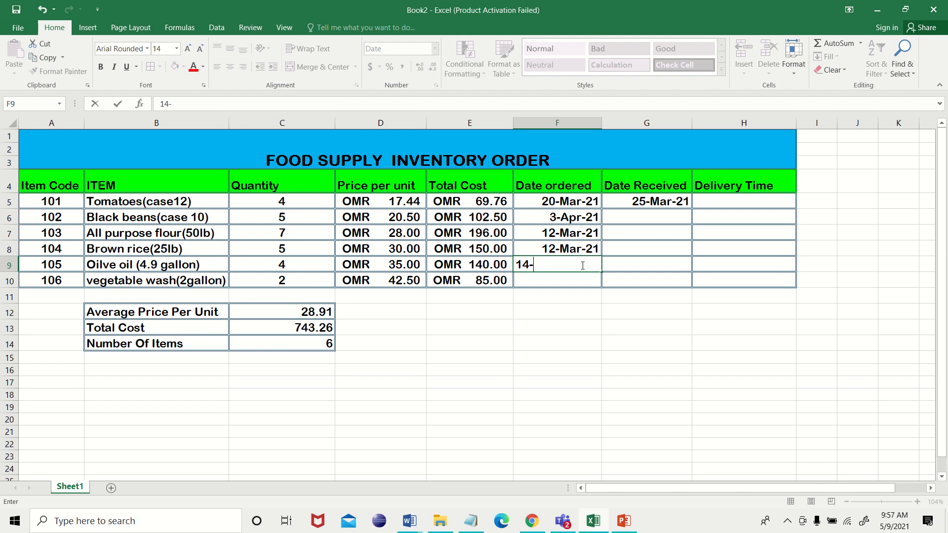
pyautogui.write(',mar-21')
pyautogui.press('Return')
# - Check the Word sample table and enter 16-Mar-21 as the date ordered for vegetable wash in F10
pyautogui.hotkey('alt', 'Tab')
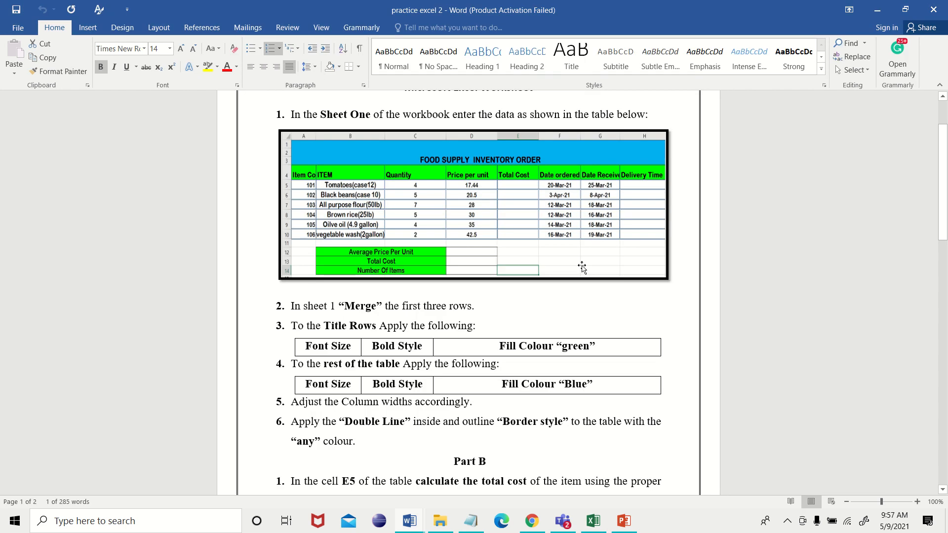
pyautogui.hotkey('alt', 'Tab')
pyautogui.write('1')
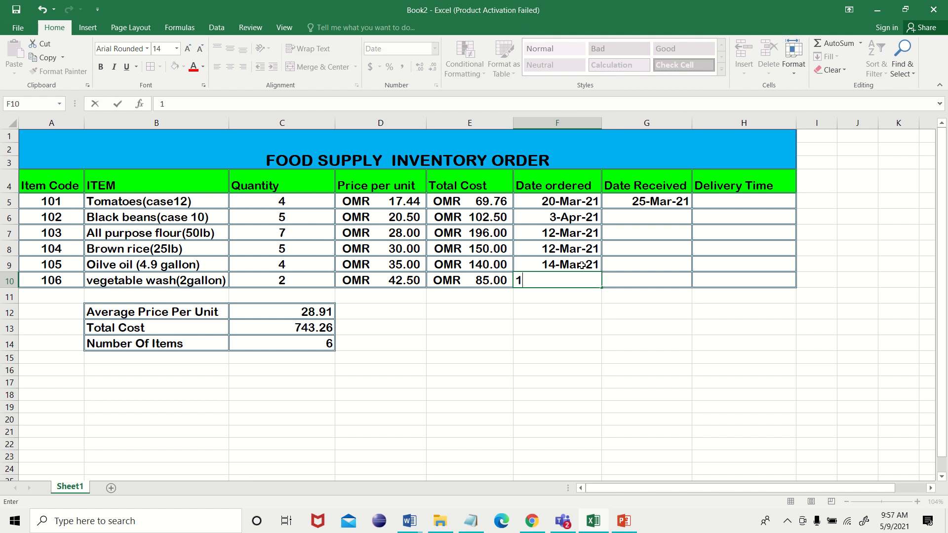
pyautogui.write('6-mar-21')
# - Look up the Black beans received date in the Word sample table and enter 8-Apr-21 in G6
pyautogui.hotkey('alt', 'Tab')
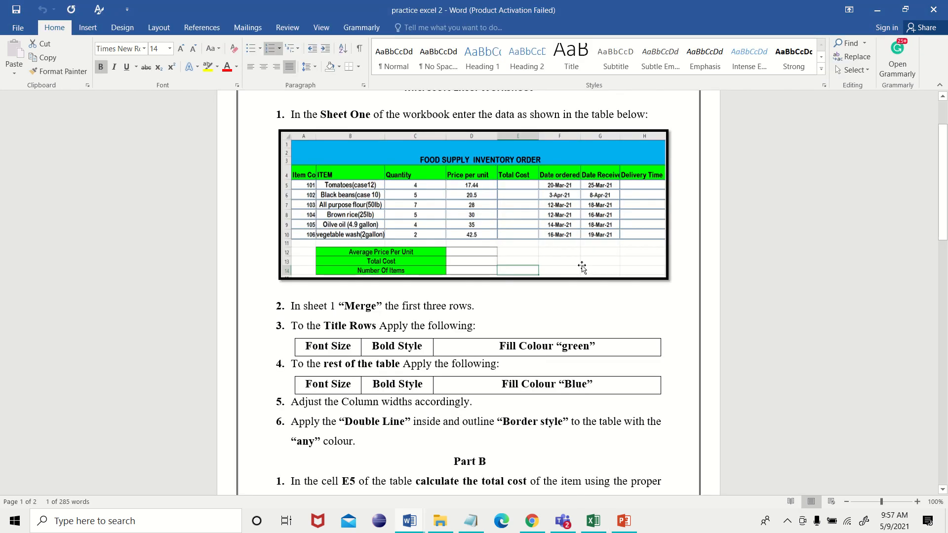
pyautogui.hotkey('alt', 'Tab')
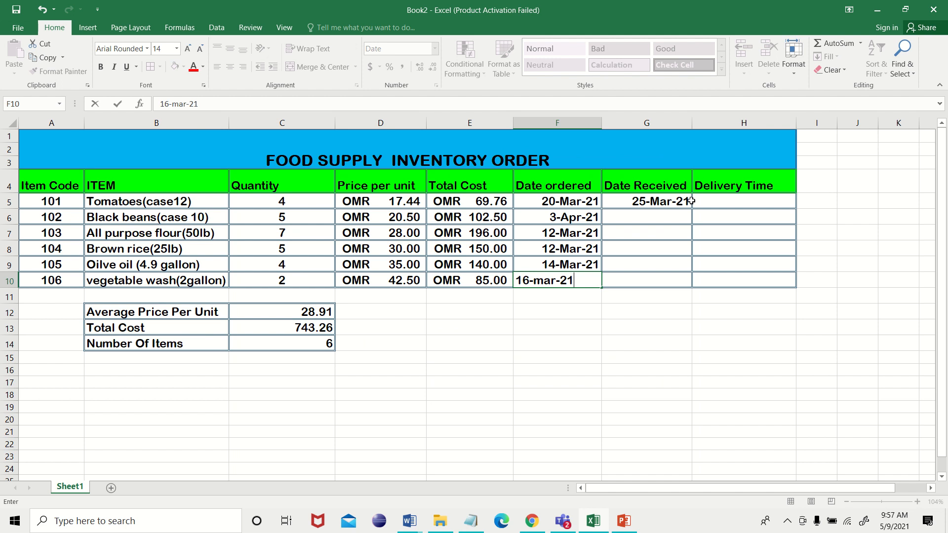
pyautogui.click(670, 218)
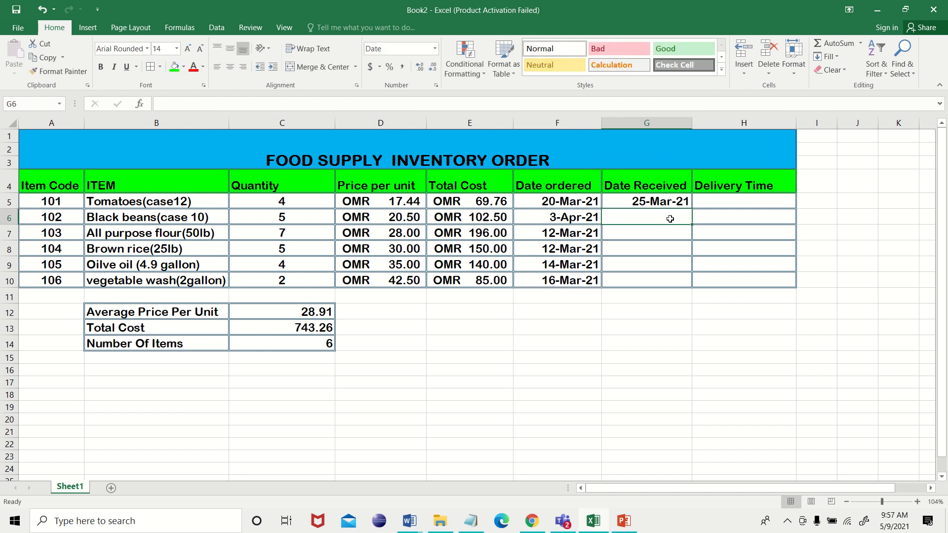
pyautogui.write('8-Apr-21')
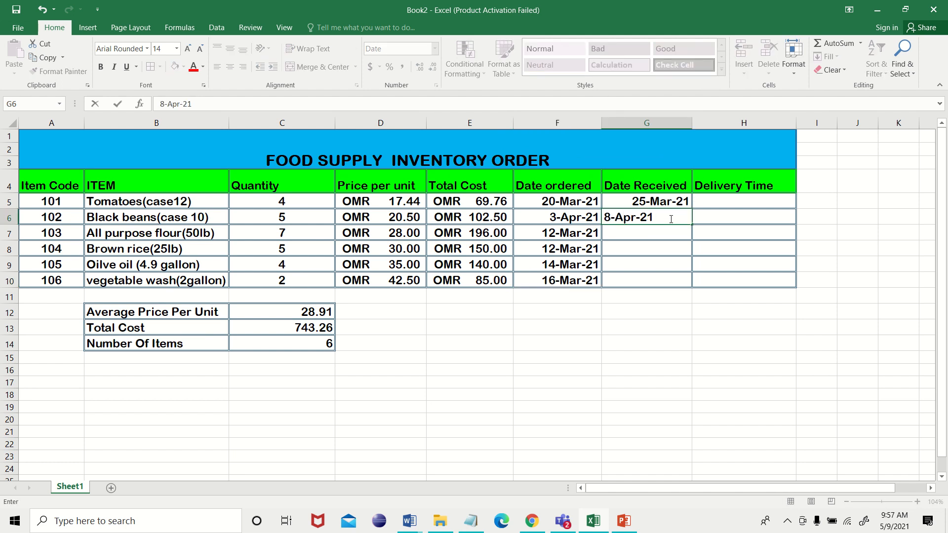
pyautogui.hotkey('alt', 'Tab')
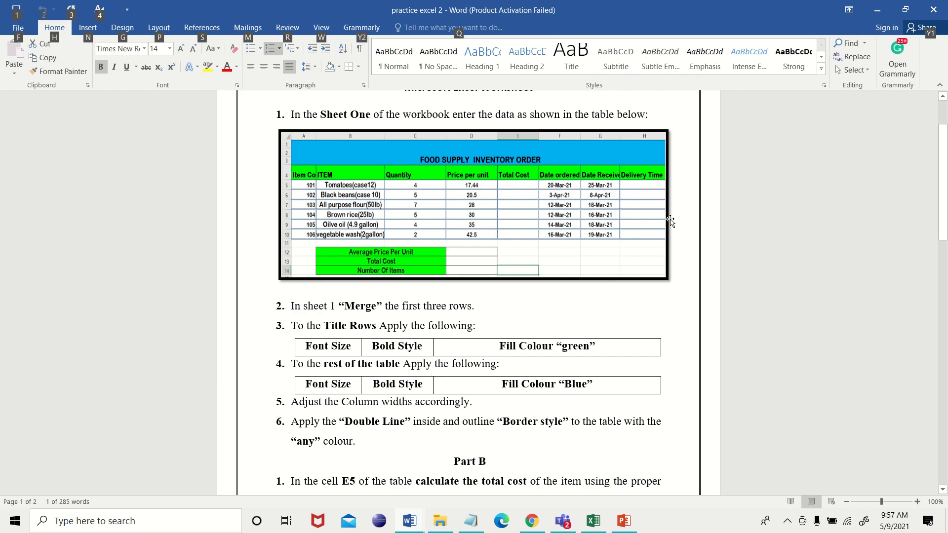
pyautogui.hotkey('alt', 'Tab')
pyautogui.press('Return')
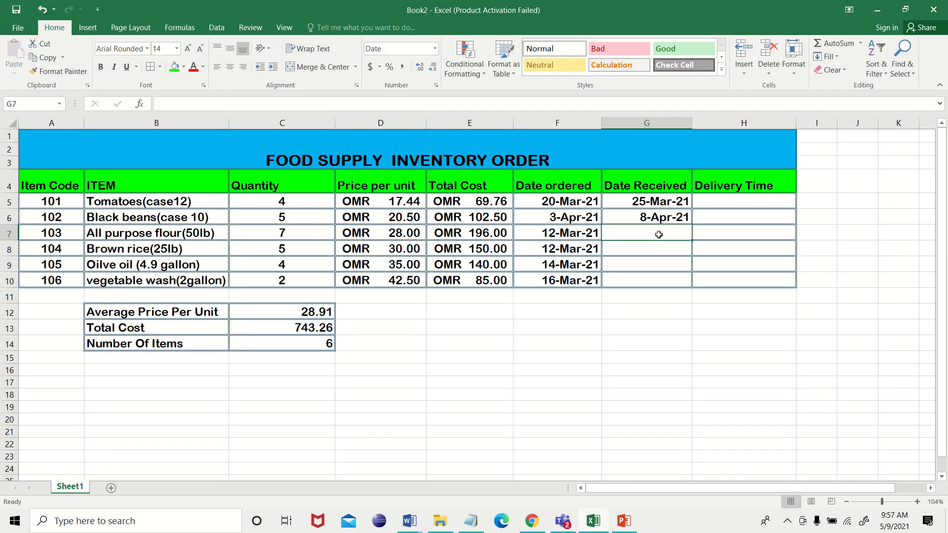
# - Enter 18-Mar-21 as the date received in G7 and fill it down through G10 for comparison with the Word sample table
pyautogui.write('18-')
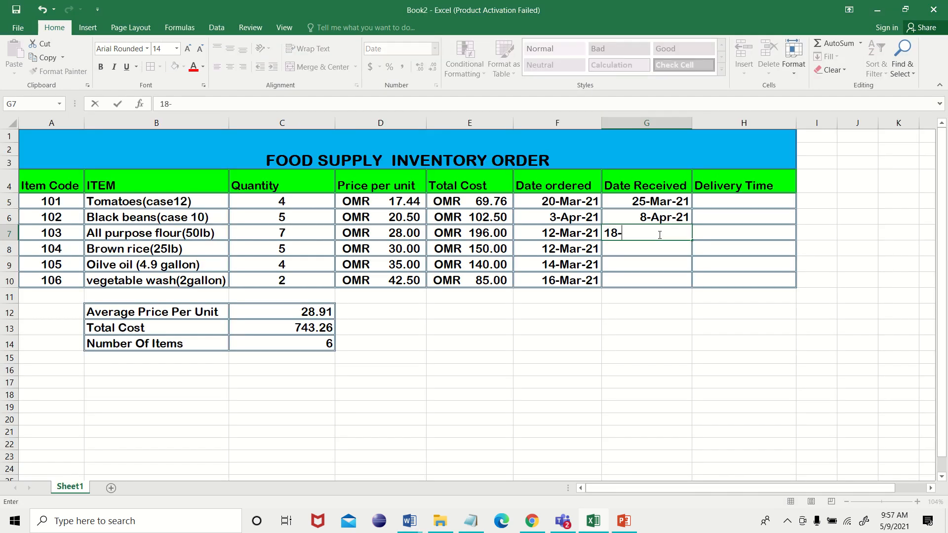
pyautogui.write('mar-21')
pyautogui.click(679, 262)
pyautogui.click(678, 232)
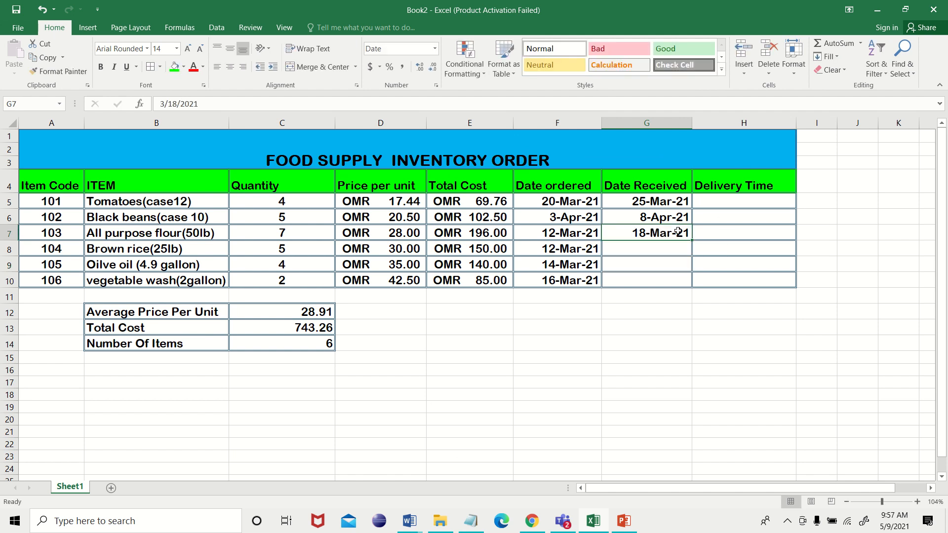
pyautogui.moveTo(691, 241); pyautogui.dragTo(690, 282)
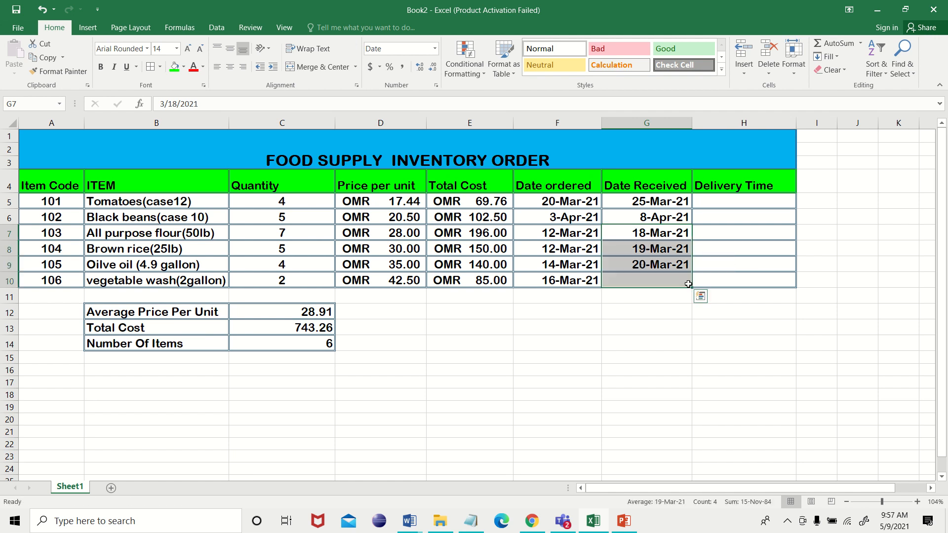
pyautogui.hotkey('alt', 'Tab')
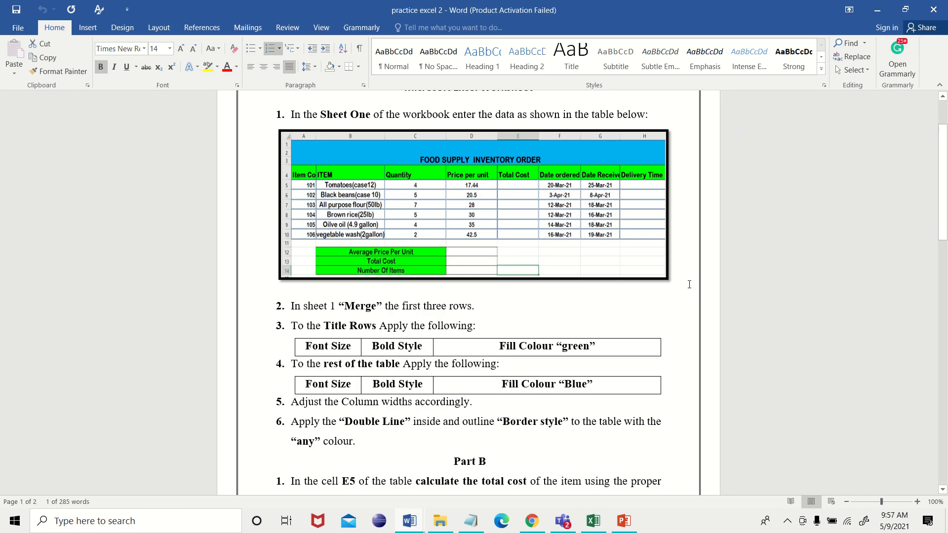
# - Change the Brown rice date received in G8 to 16-Mar-21, following the Word sample table
pyautogui.press('alt')
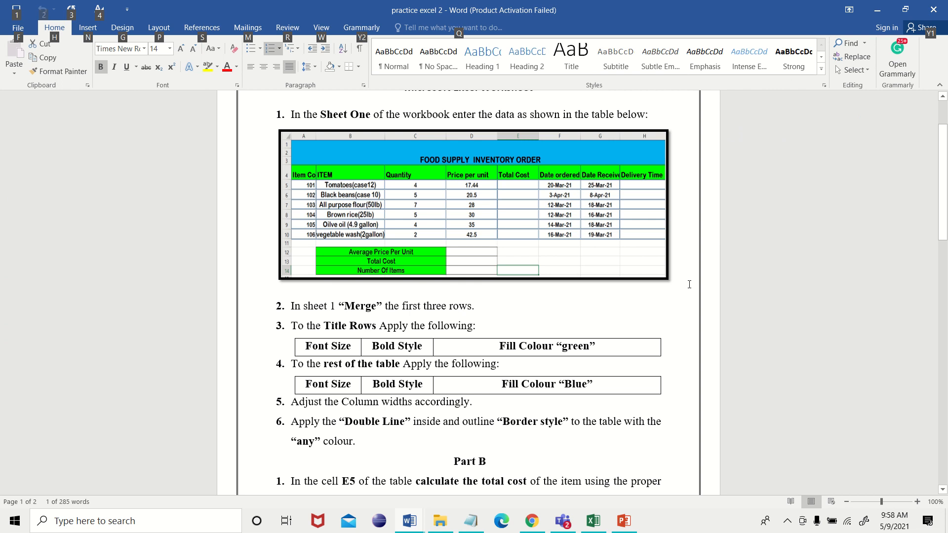
pyautogui.hotkey('alt', 'Tab')
pyautogui.click(649, 254)
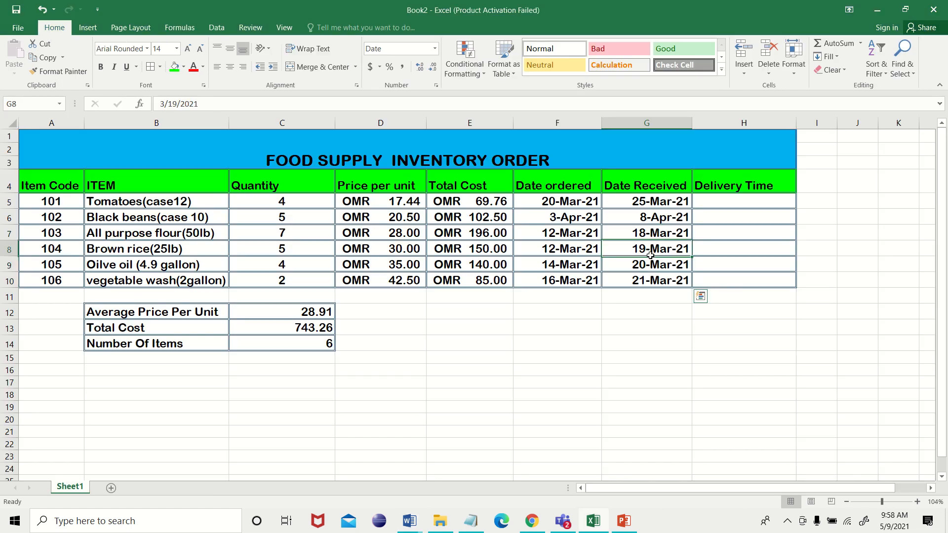
pyautogui.click(176, 104)
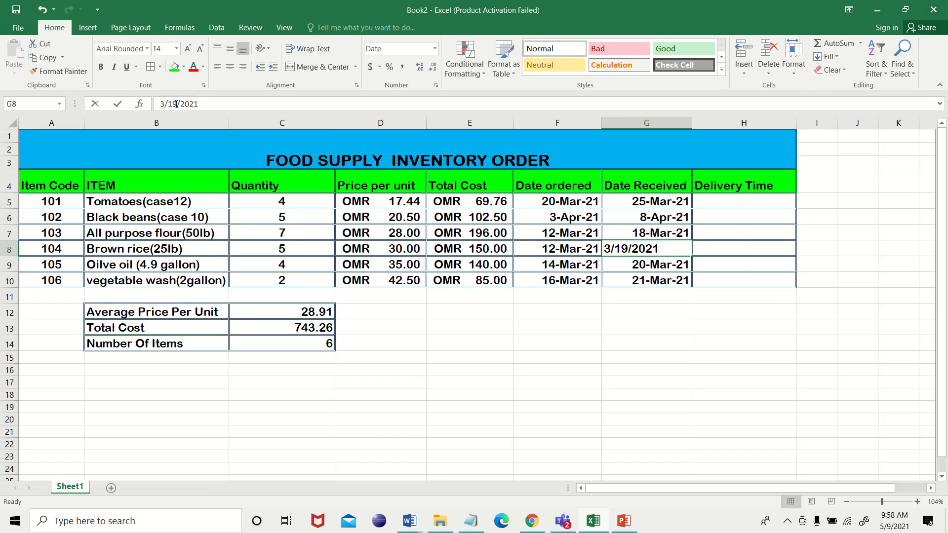
pyautogui.press('BackSpace')
pyautogui.write('6')
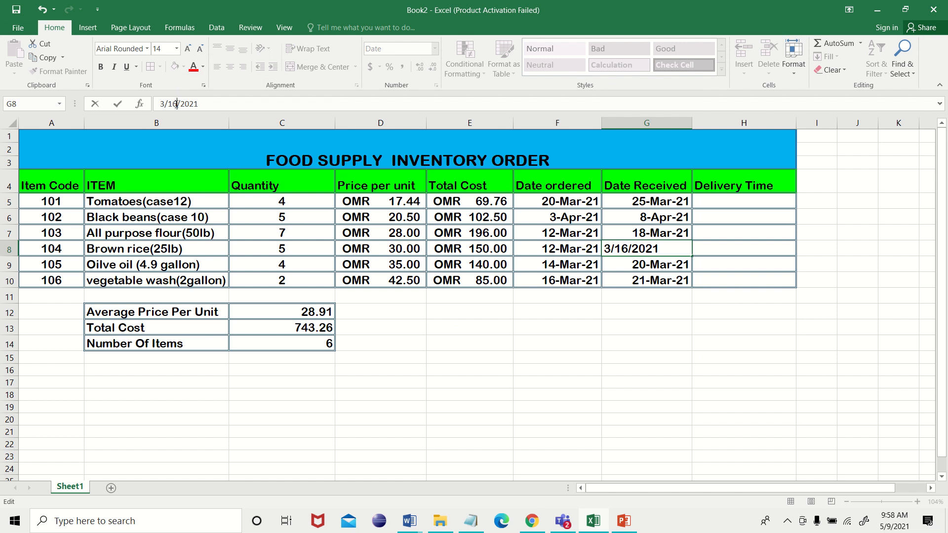
# - Change the date received for the 4.9 gallon oil in G9 to 18-Mar-21
pyautogui.click(641, 271)
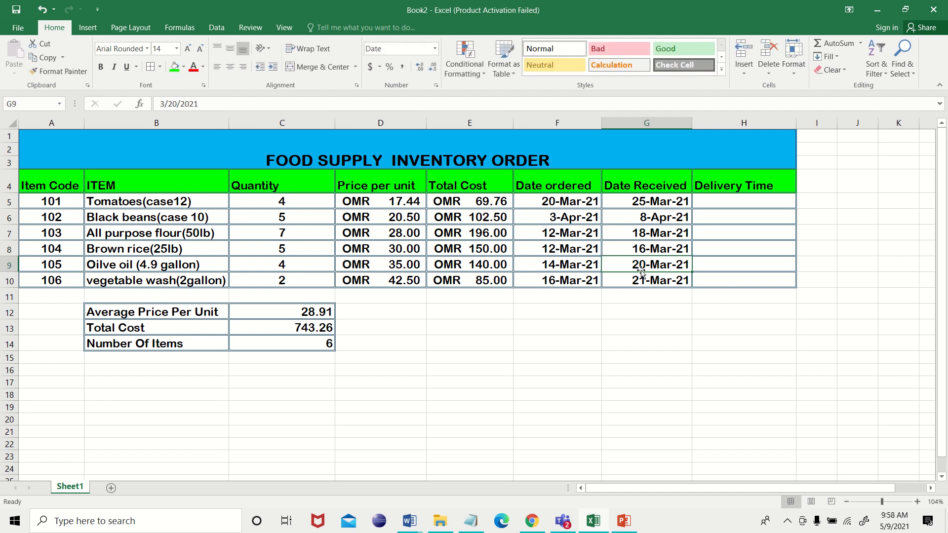
pyautogui.click(177, 104)
pyautogui.press('BackSpace')
pyautogui.press('BackSpace')
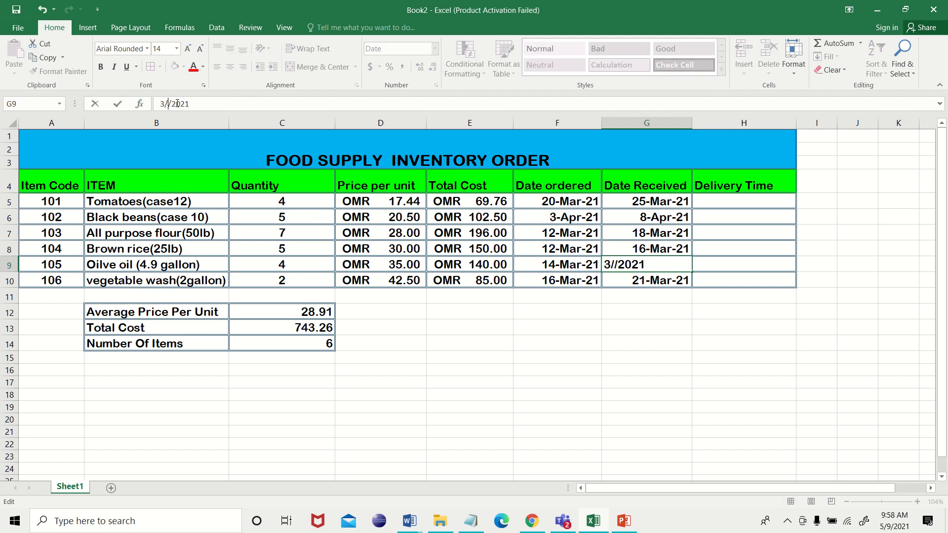
pyautogui.write('18')
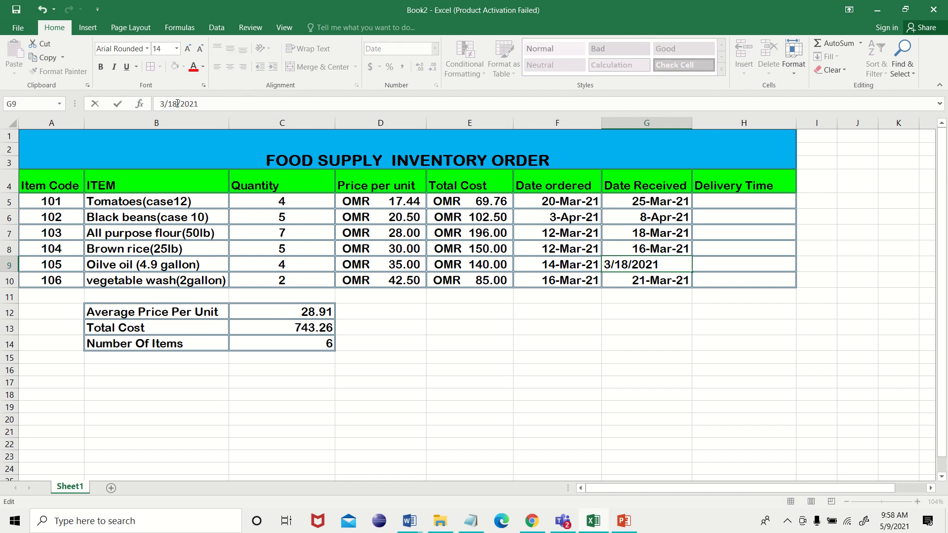
# - Check the Word sample table and change the vegetable wash date received in G10 to 19-Mar-21
pyautogui.click(660, 281)
pyautogui.hotkey('alt', 'Tab')
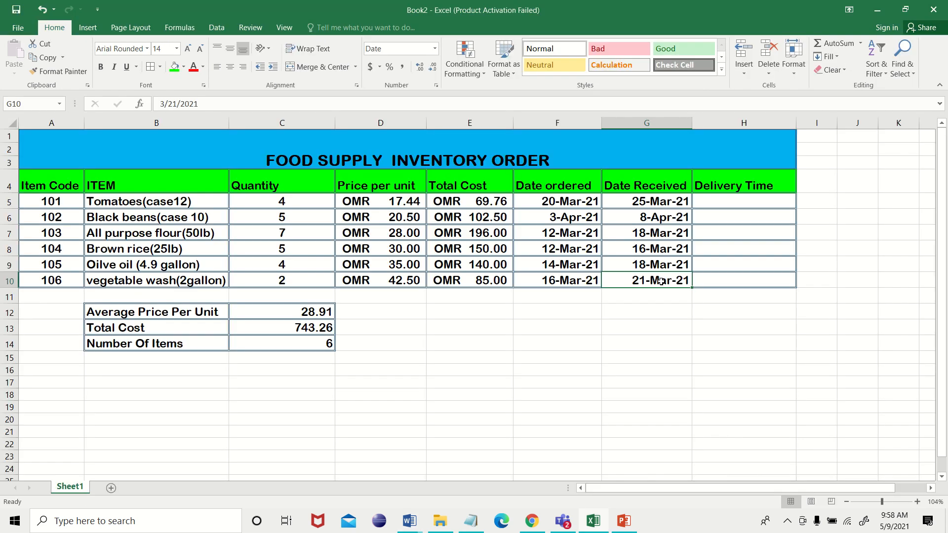
pyautogui.hotkey('alt', 'Tab')
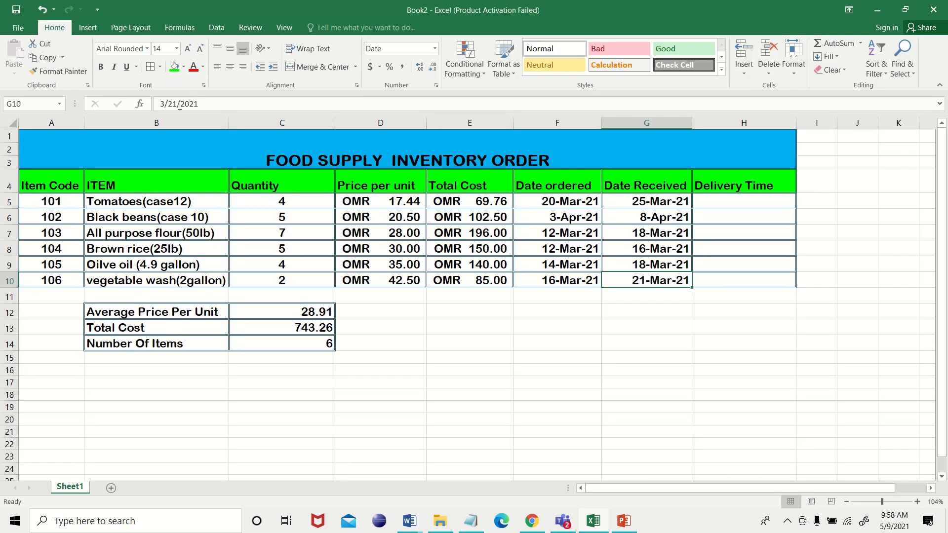
pyautogui.click(180, 104)
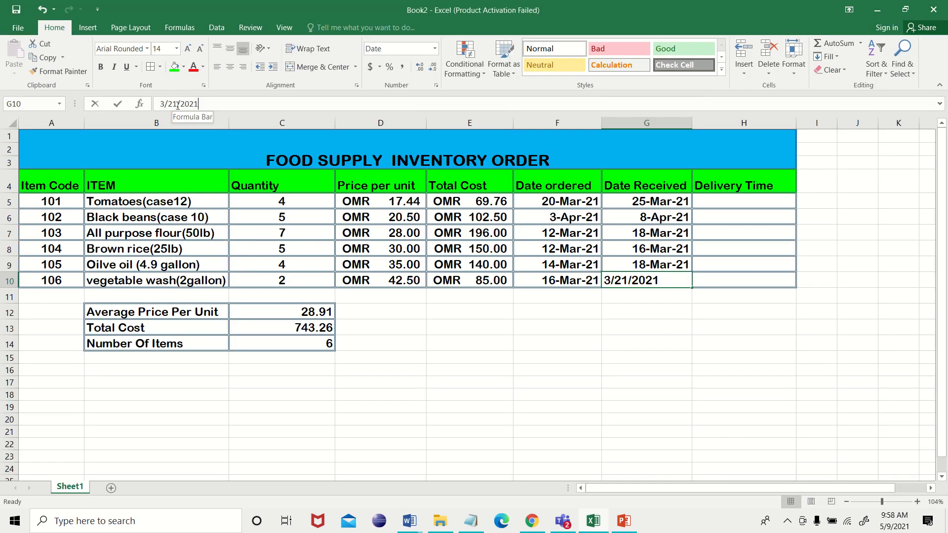
pyautogui.press('BackSpace')
pyautogui.press('BackSpace')
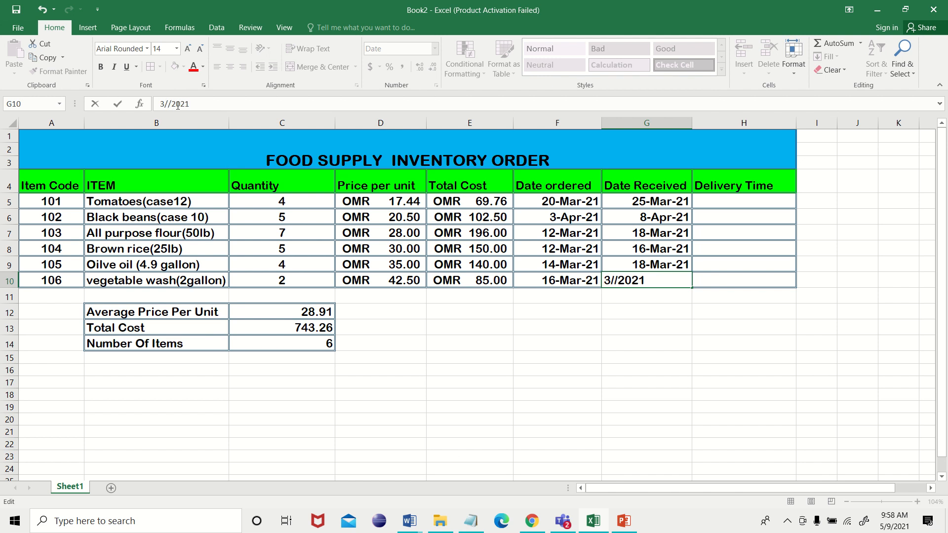
pyautogui.write('19')
pyautogui.click(733, 284)
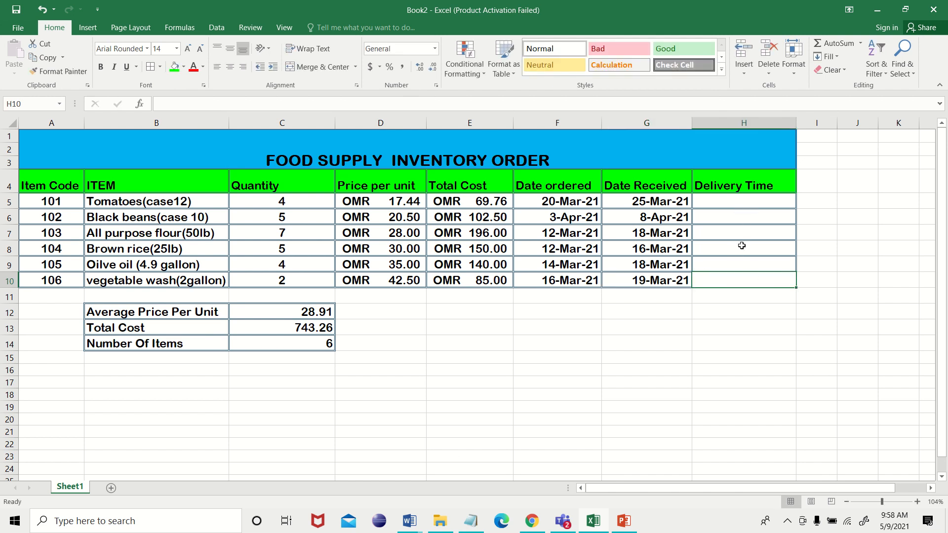
# - Insert the NETWORKDAYS function into H5 under Delivery Time, picking it from the list of all functions
pyautogui.click(755, 198)
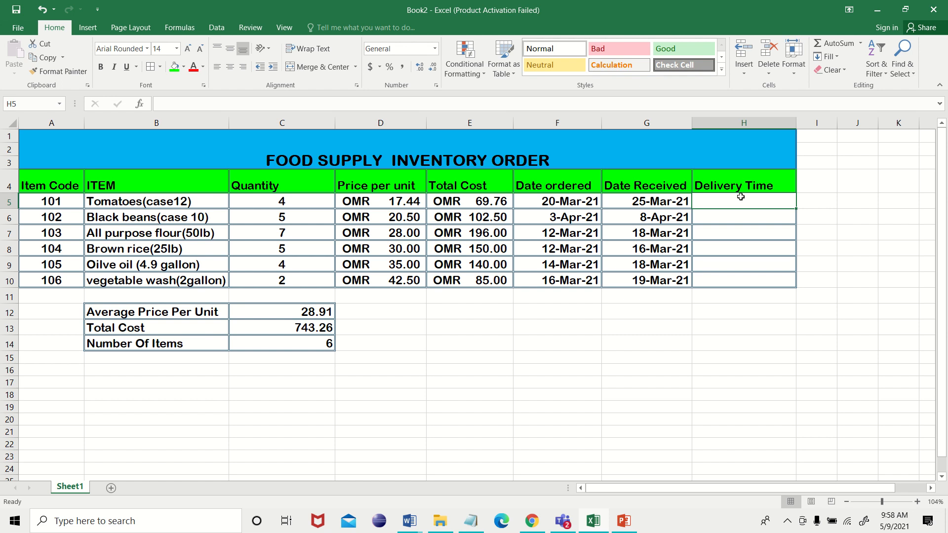
pyautogui.click(139, 104)
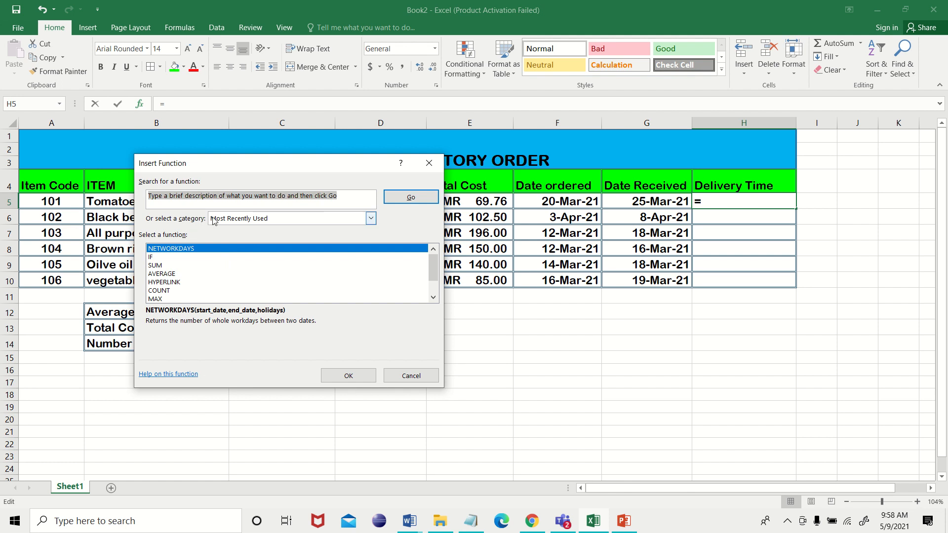
pyautogui.click(370, 220)
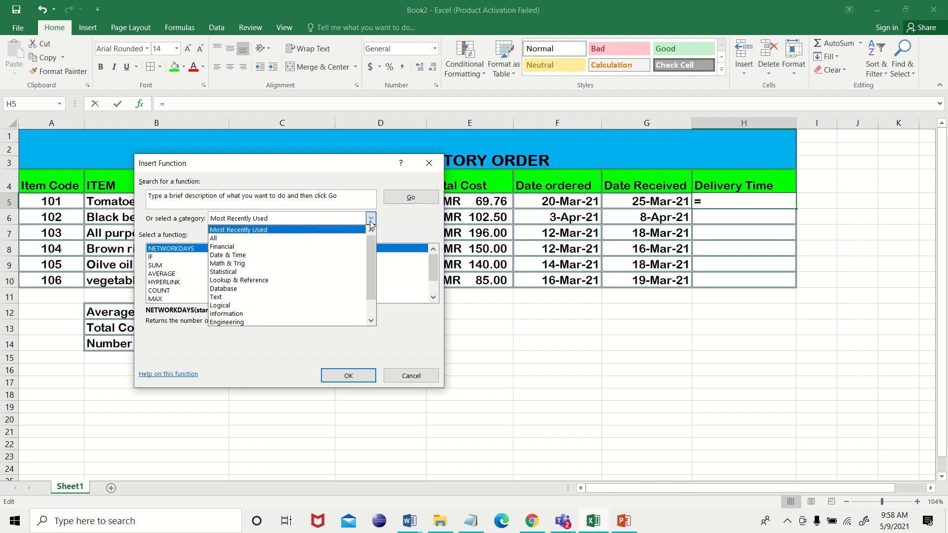
pyautogui.click(253, 238)
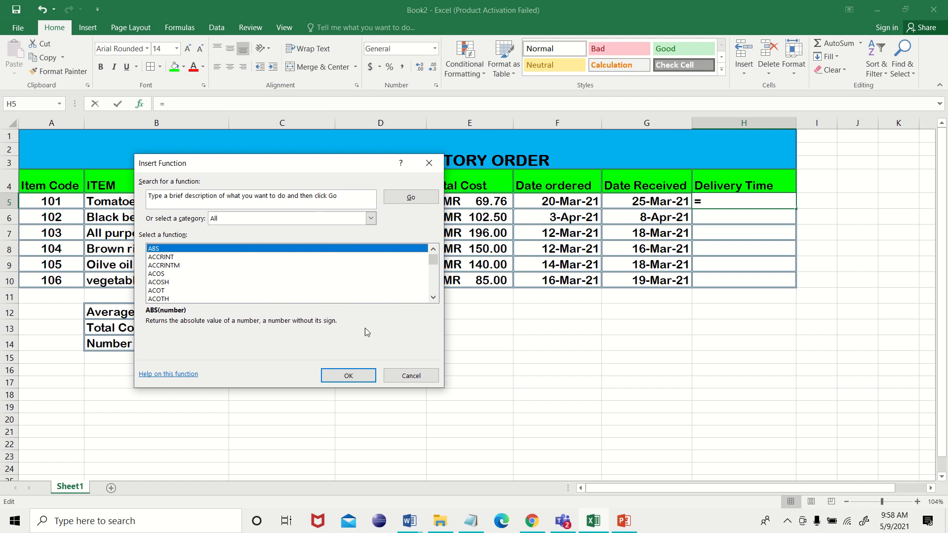
pyautogui.click(434, 297)
pyautogui.click(434, 296)
pyautogui.click(434, 297)
pyautogui.click(434, 297)
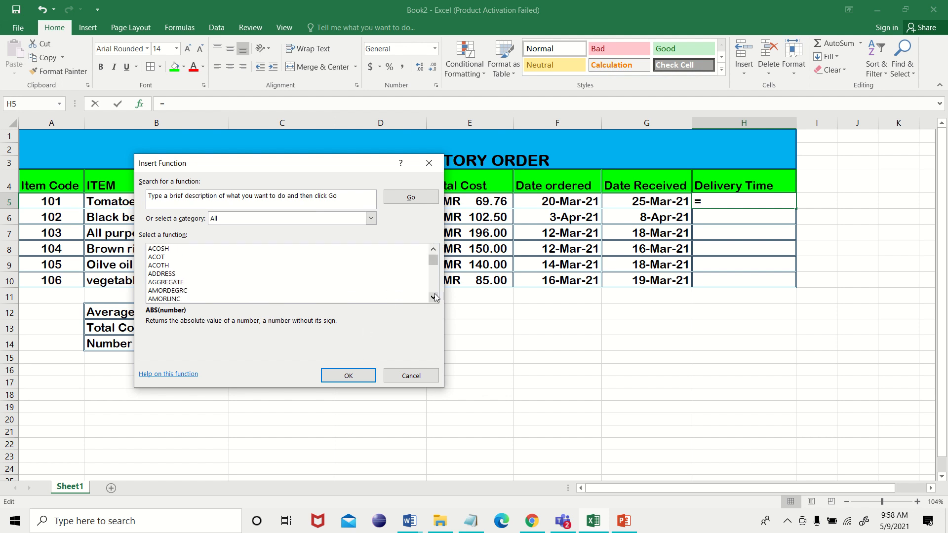
pyautogui.click(336, 270)
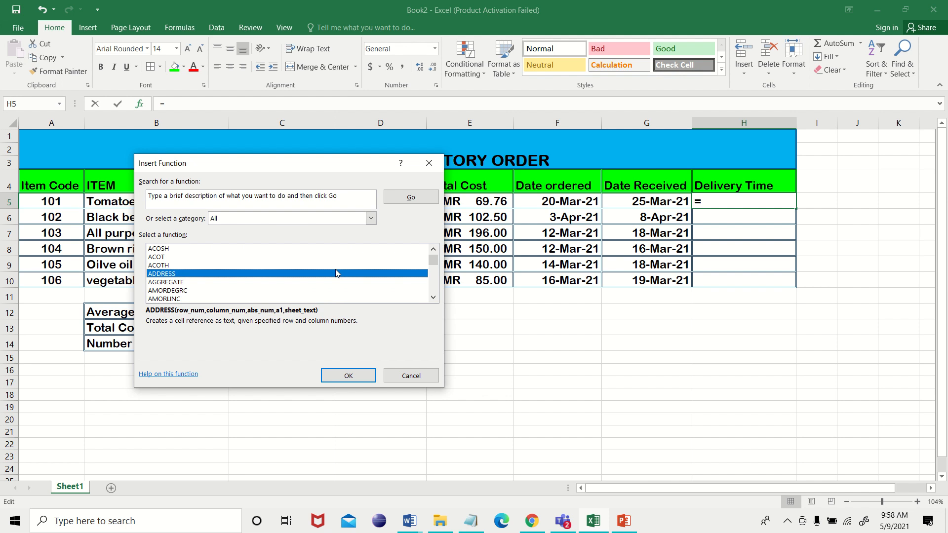
pyautogui.press('n')
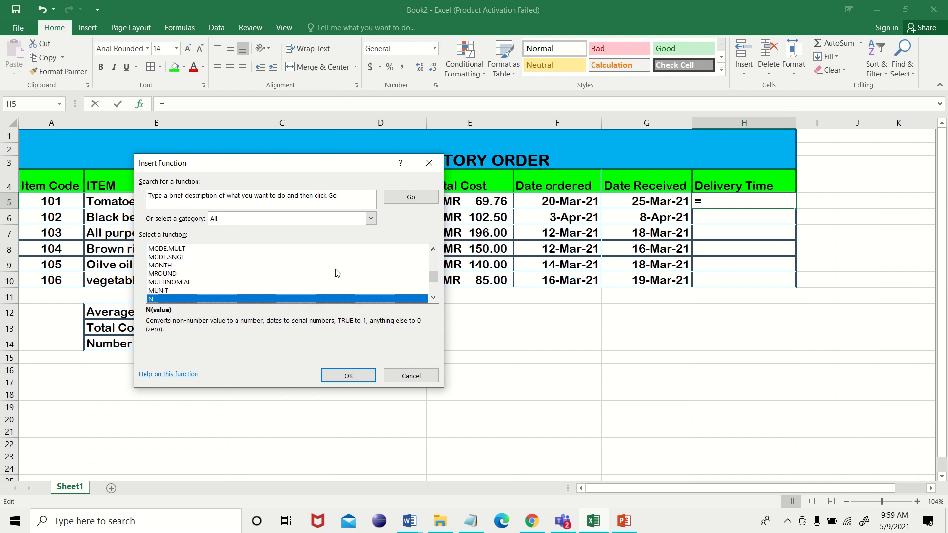
pyautogui.press('Down')
pyautogui.press('Down')
pyautogui.press('Down')
pyautogui.press('Down')
pyautogui.press('Down')
pyautogui.press('Down')
pyautogui.press('Up')
pyautogui.press('Up')
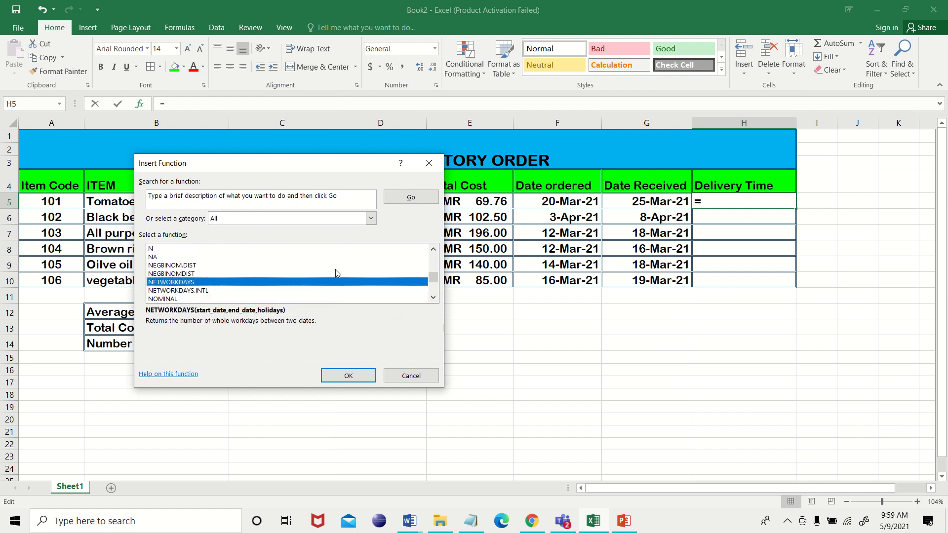
pyautogui.press('Return')
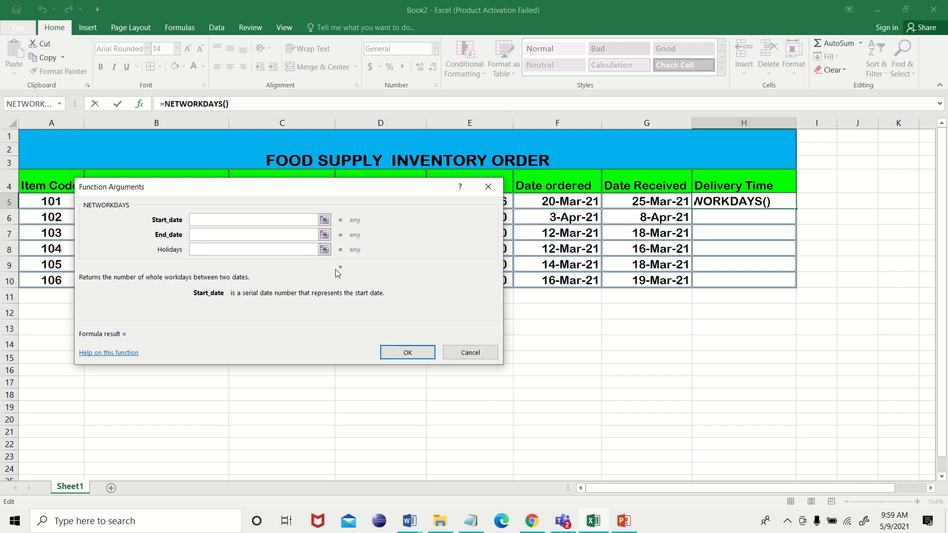
# - Use F5 as the NETWORKDAYS start date and G5 as the end date, and complete the formula
pyautogui.click(582, 203)
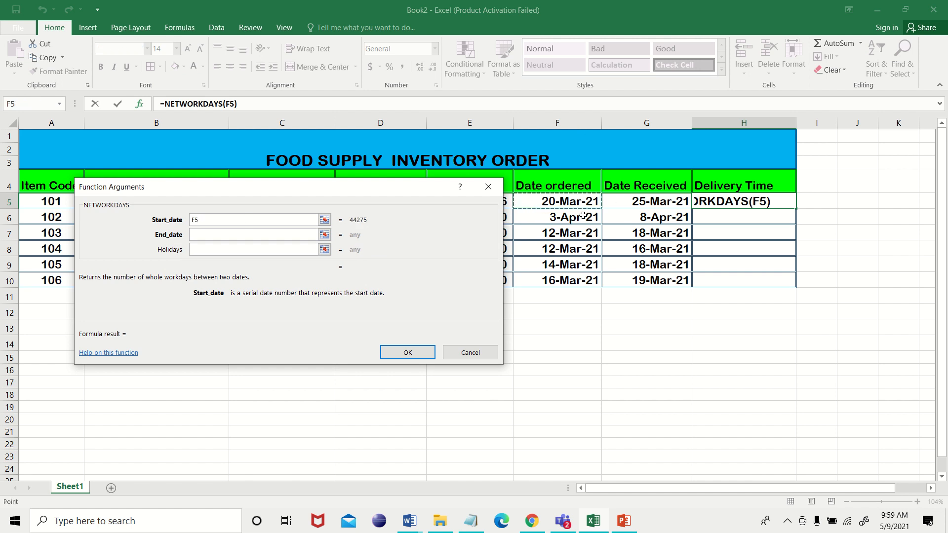
pyautogui.click(235, 235)
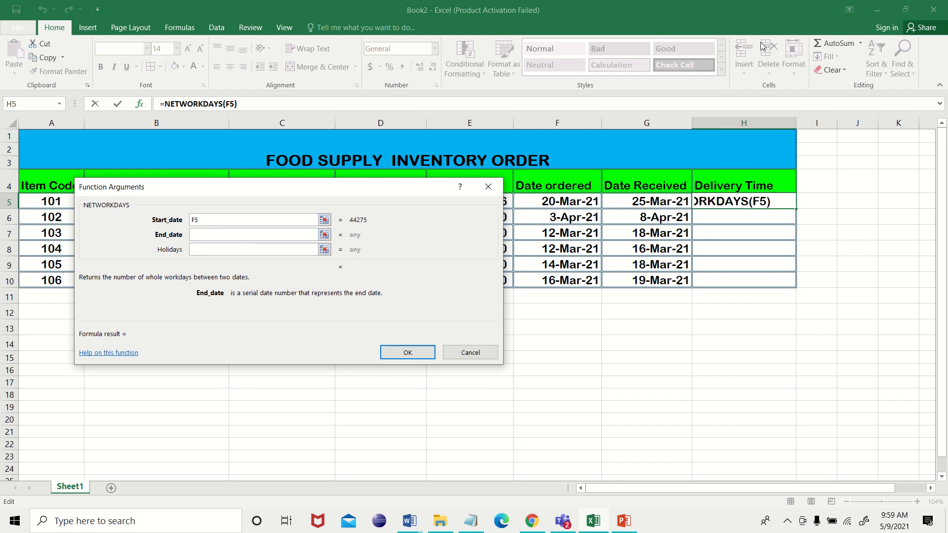
pyautogui.click(635, 200)
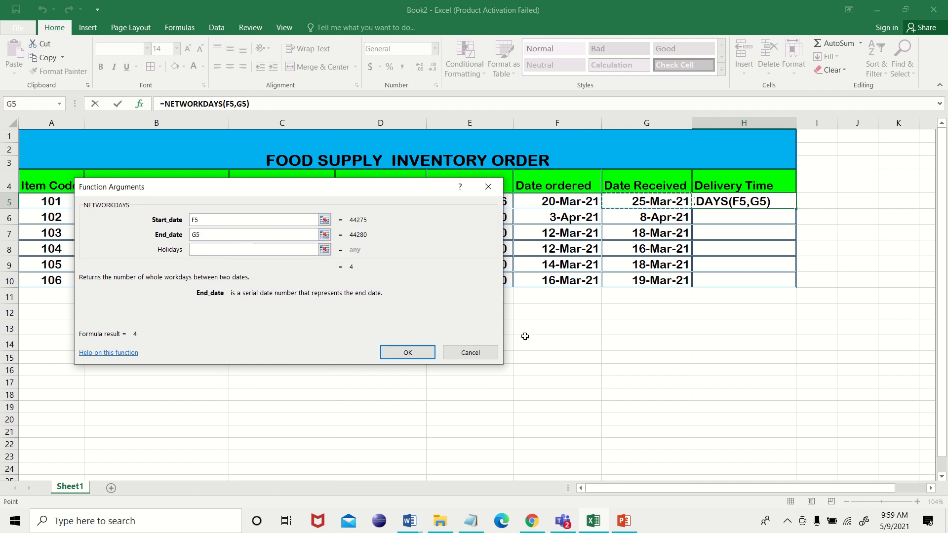
pyautogui.click(415, 356)
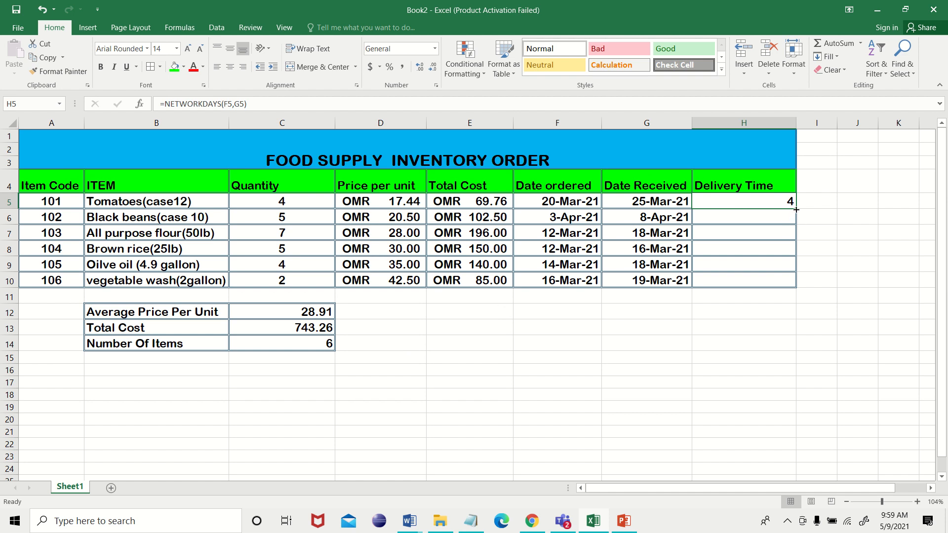
# - Fill the delivery time formula from H5 down through H10 and centre the results
pyautogui.moveTo(796, 209); pyautogui.dragTo(781, 291)
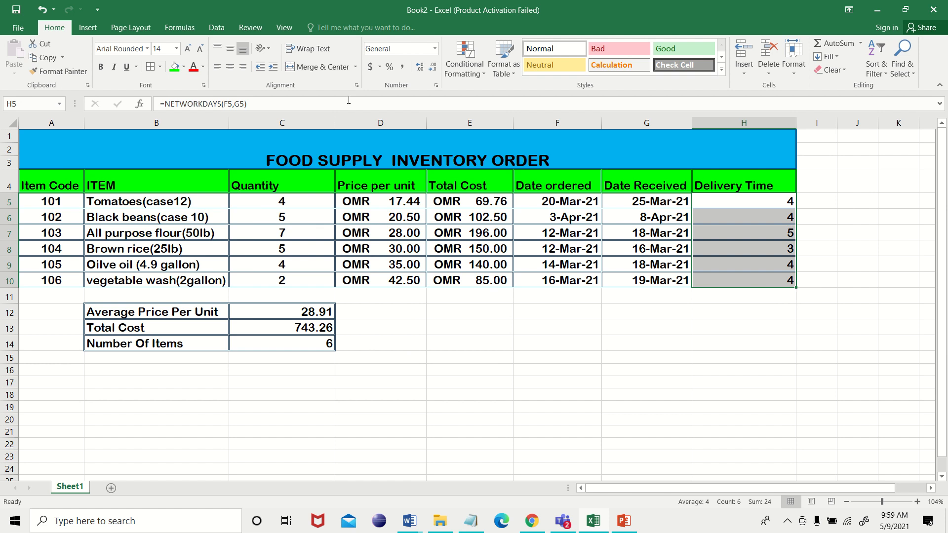
pyautogui.click(230, 67)
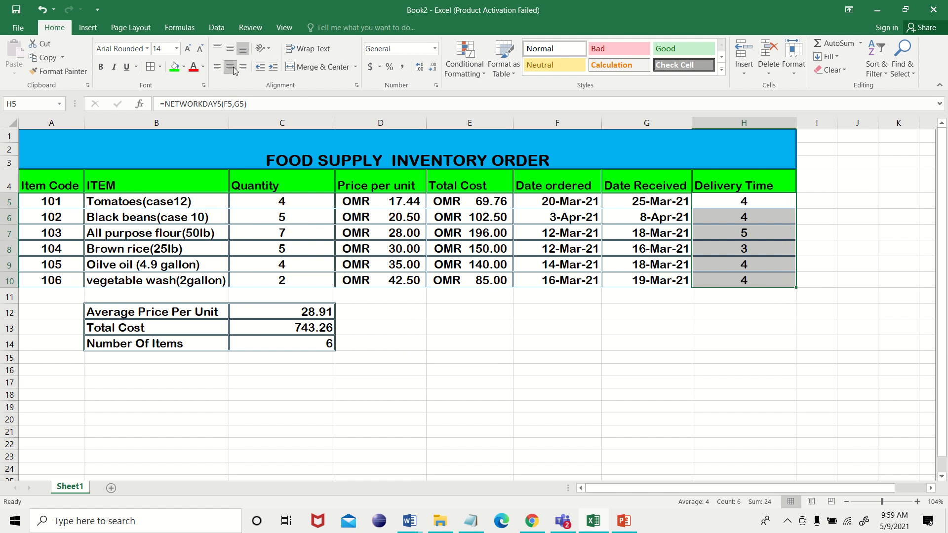
# - Read the Part C instructions in the Word worksheet and start a Greater Than highlight rule with value 25 on D5:D10
pyautogui.hotkey('alt', 'Tab')
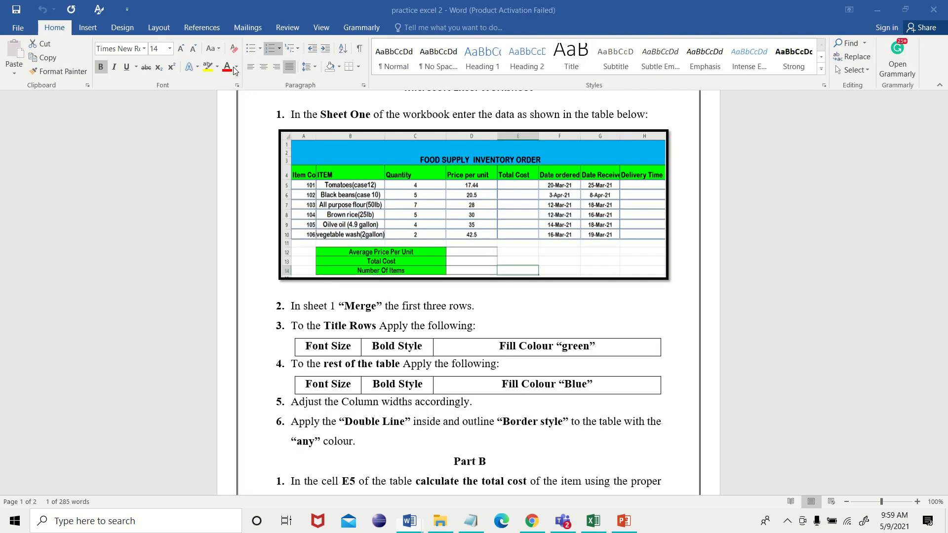
pyautogui.click(946, 207)
pyautogui.moveTo(946, 206); pyautogui.dragTo(927, 344)
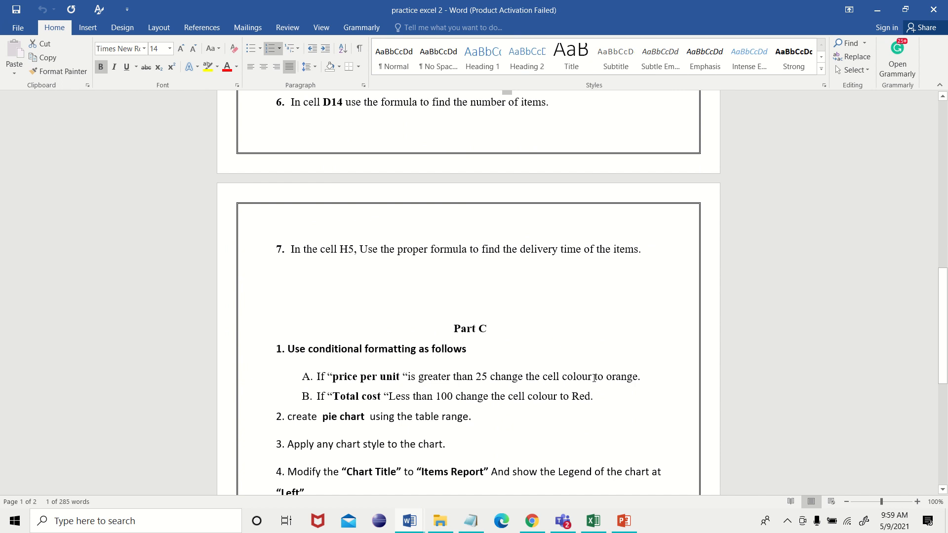
pyautogui.hotkey('alt', 'Tab')
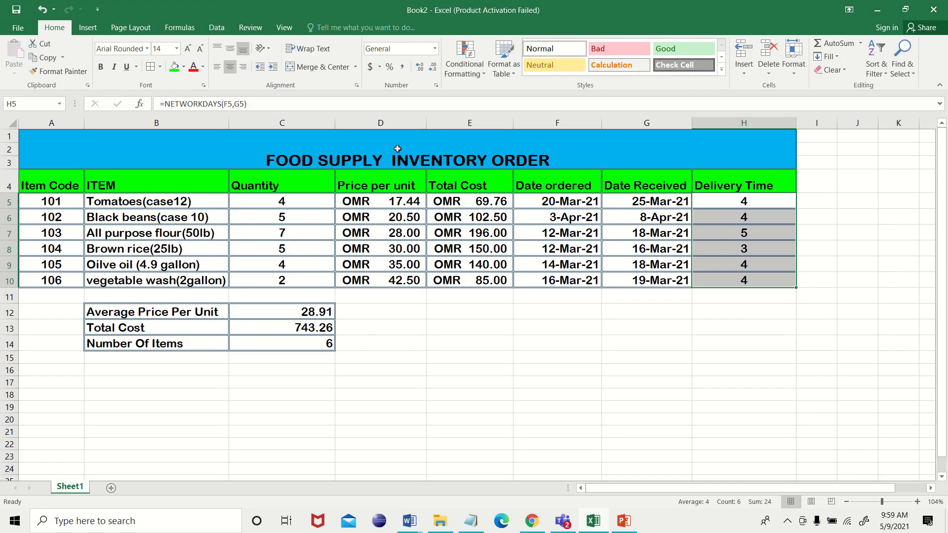
pyautogui.moveTo(385, 199); pyautogui.dragTo(384, 278)
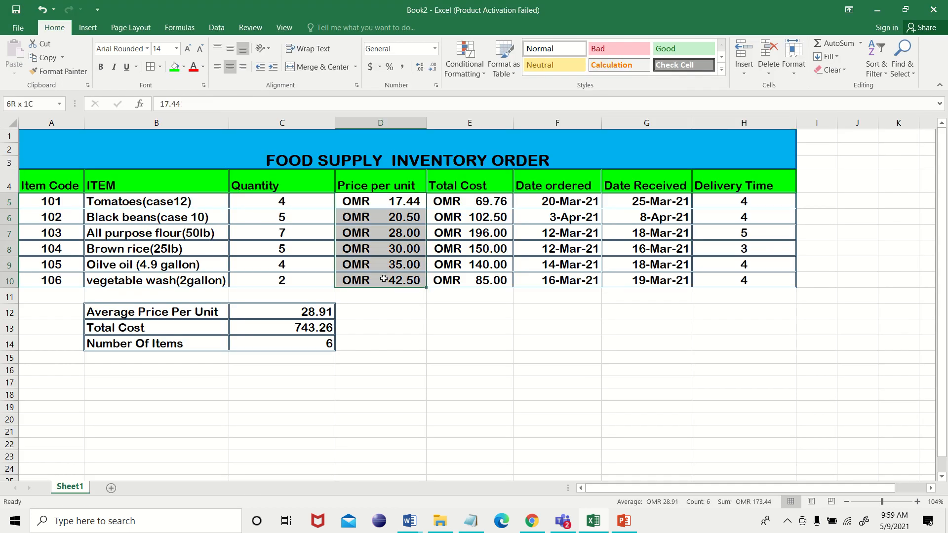
pyautogui.click(484, 66)
pyautogui.moveTo(557, 94)
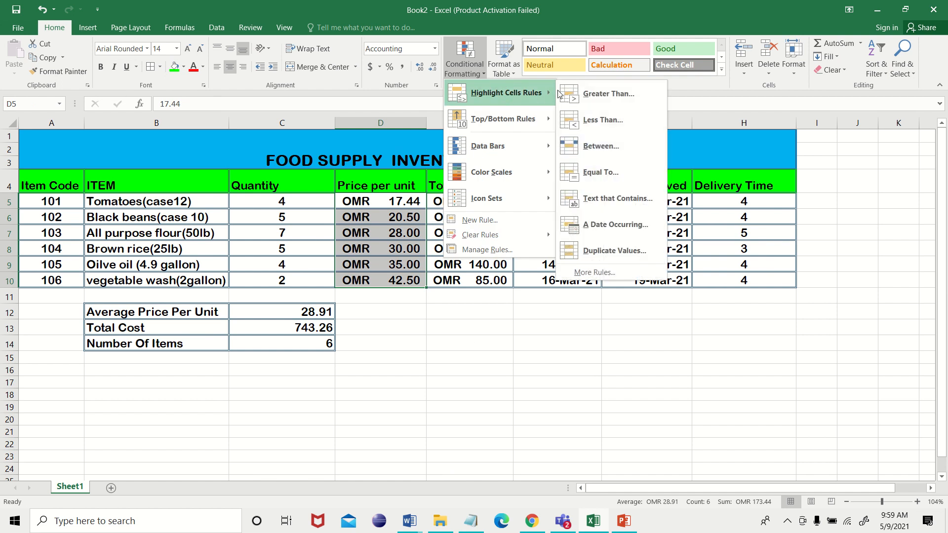
pyautogui.click(598, 93)
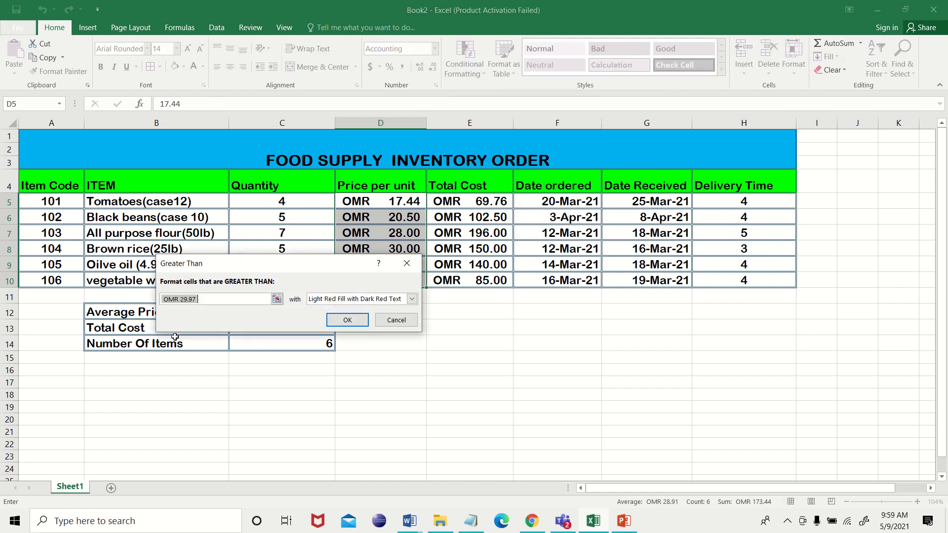
pyautogui.write('25')
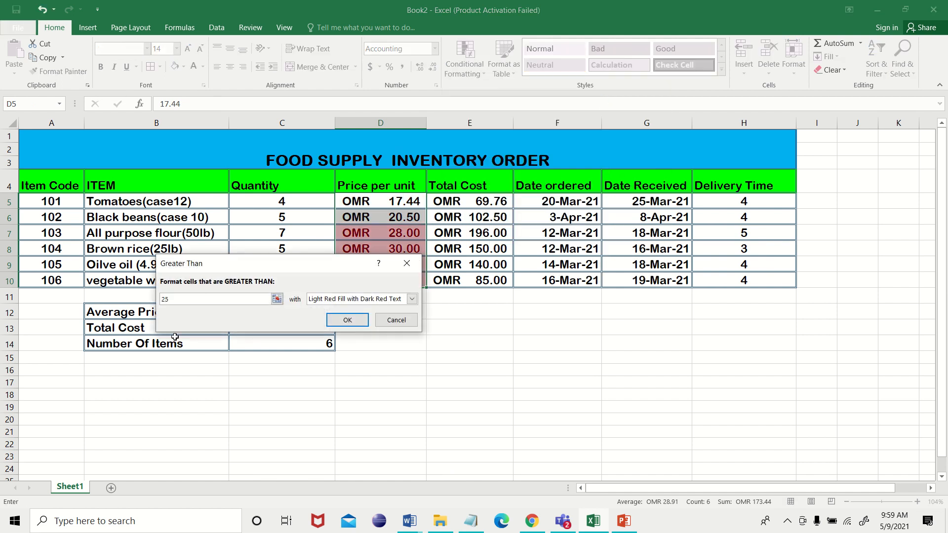
# - Give the Greater Than rule a custom format with an orange background fill and apply it to the prices
pyautogui.click(413, 300)
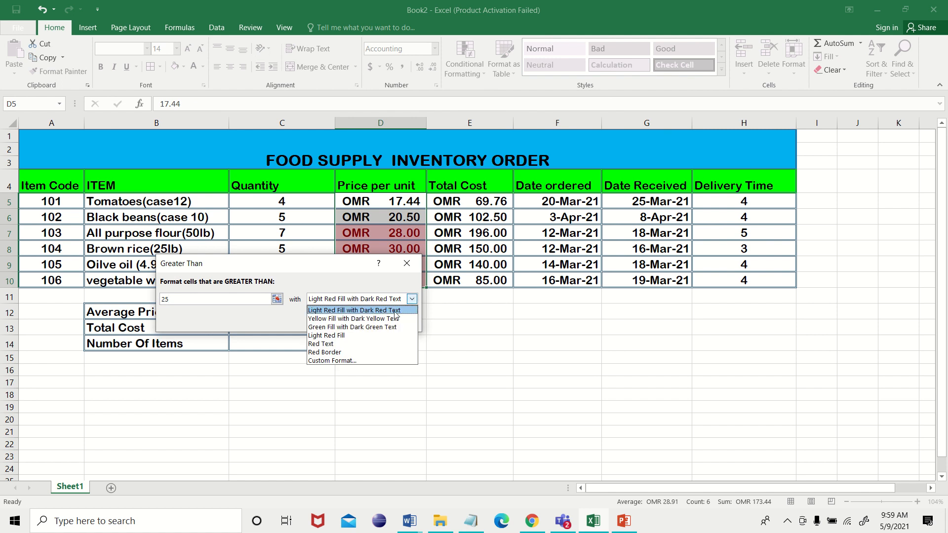
pyautogui.click(342, 361)
pyautogui.click(262, 142)
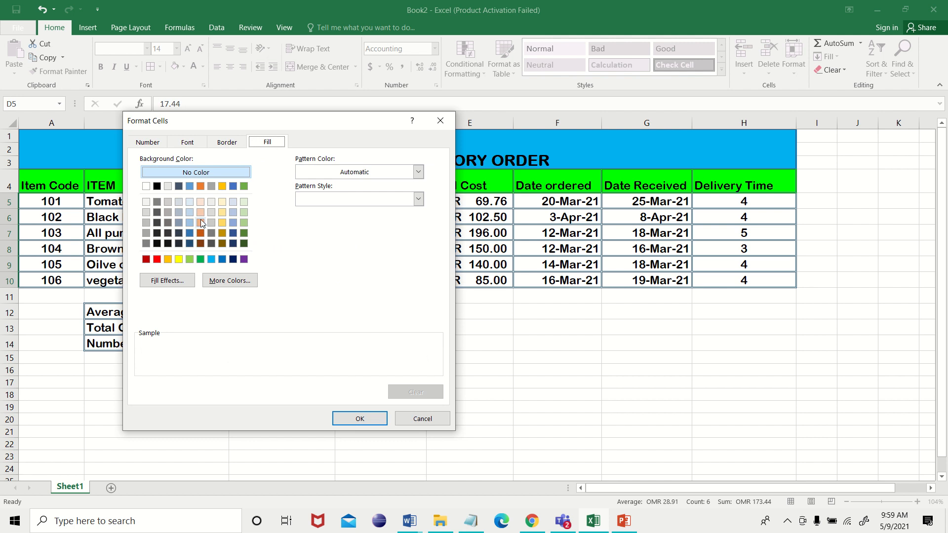
pyautogui.click(167, 259)
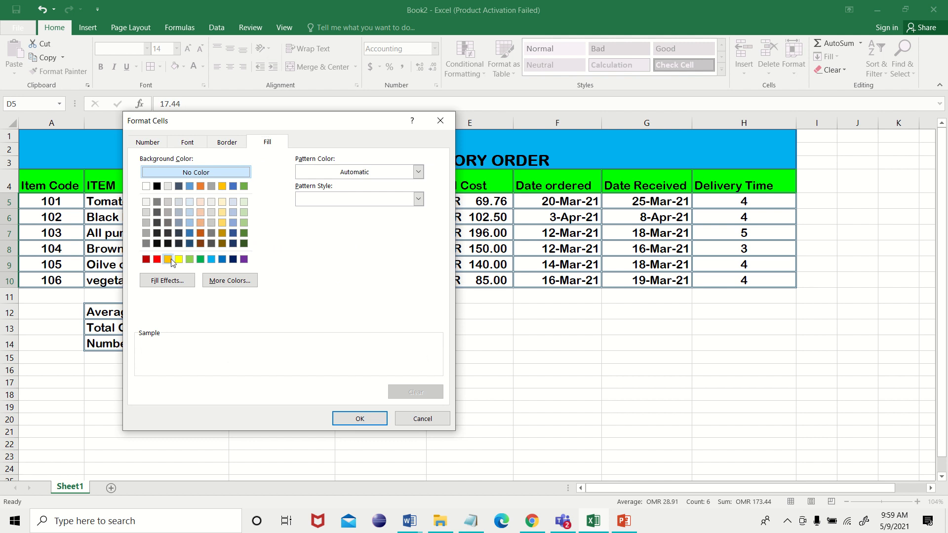
pyautogui.click(366, 421)
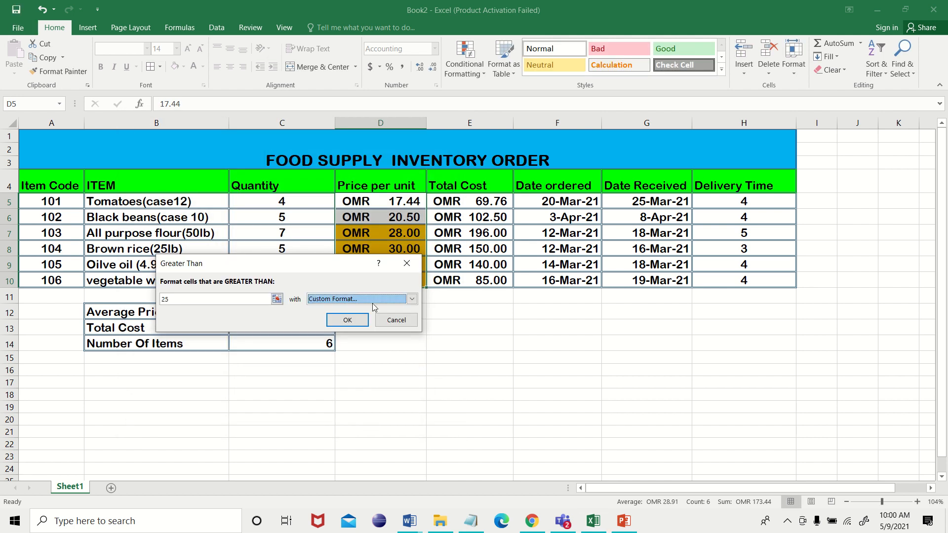
pyautogui.click(348, 320)
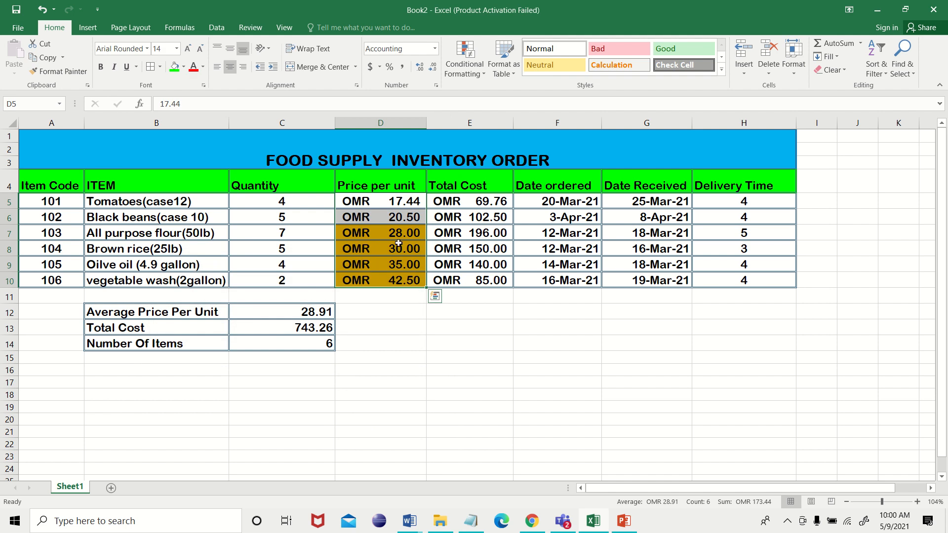
# - Check the worksheet, then highlight Total Cost cells E5:E10 that are less than 100 using Light Red Fill with Dark Red Text
pyautogui.hotkey('alt', 'Tab')
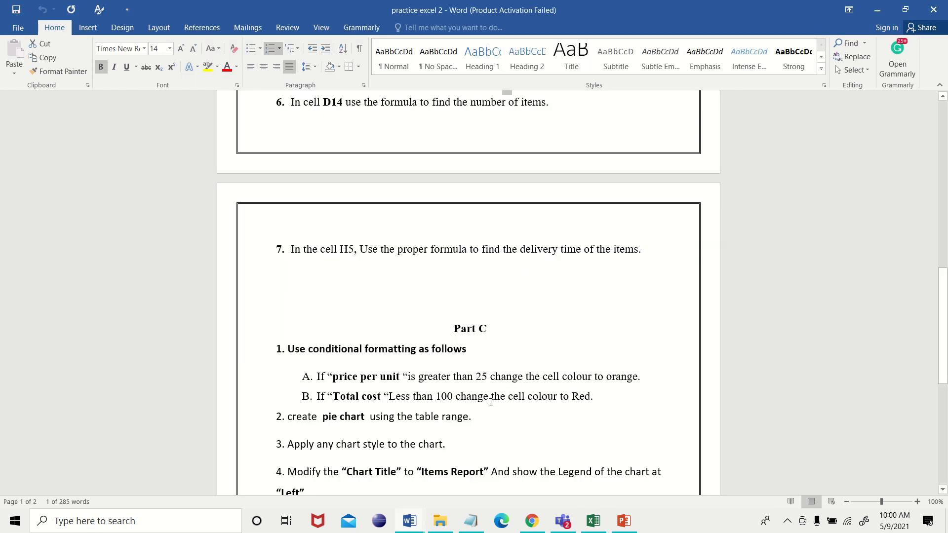
pyautogui.hotkey('alt', 'Tab')
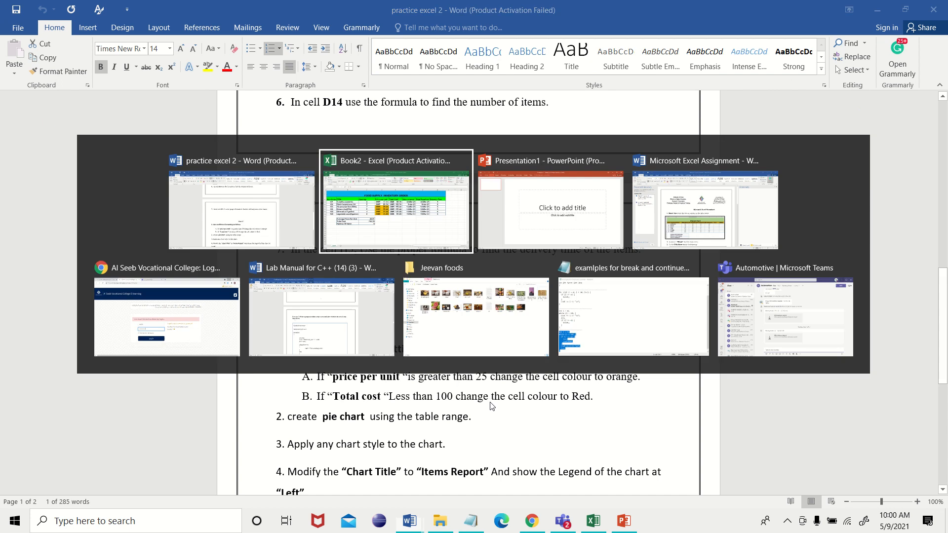
pyautogui.moveTo(494, 203); pyautogui.dragTo(487, 281)
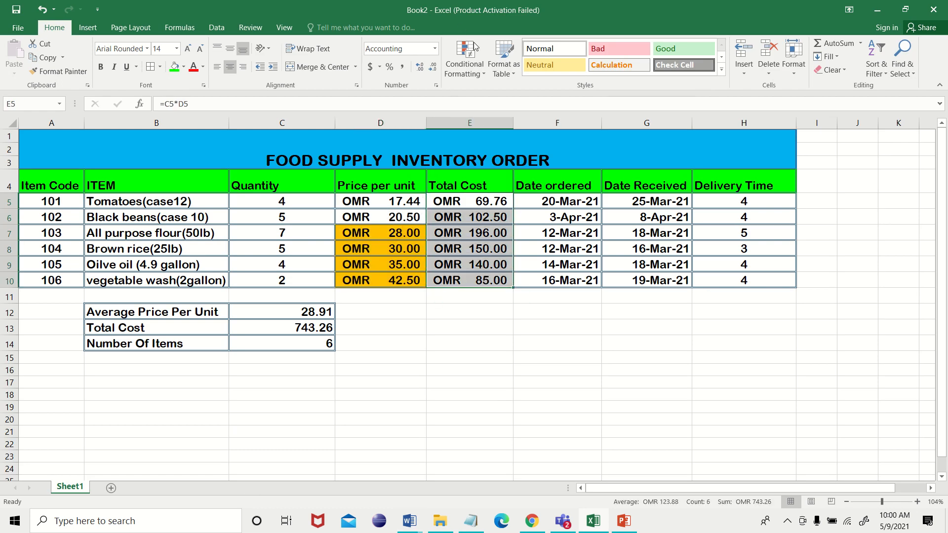
pyautogui.click(476, 69)
pyautogui.moveTo(523, 94)
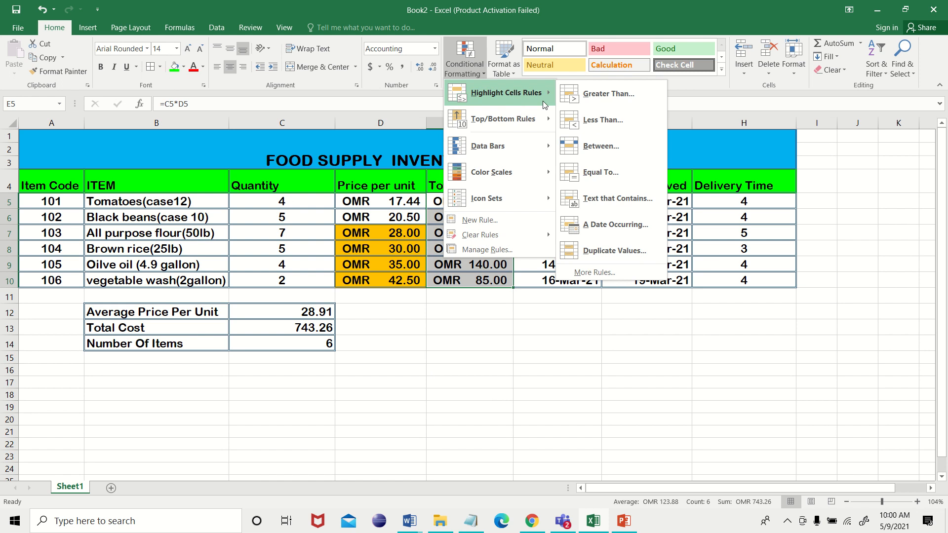
pyautogui.click(603, 119)
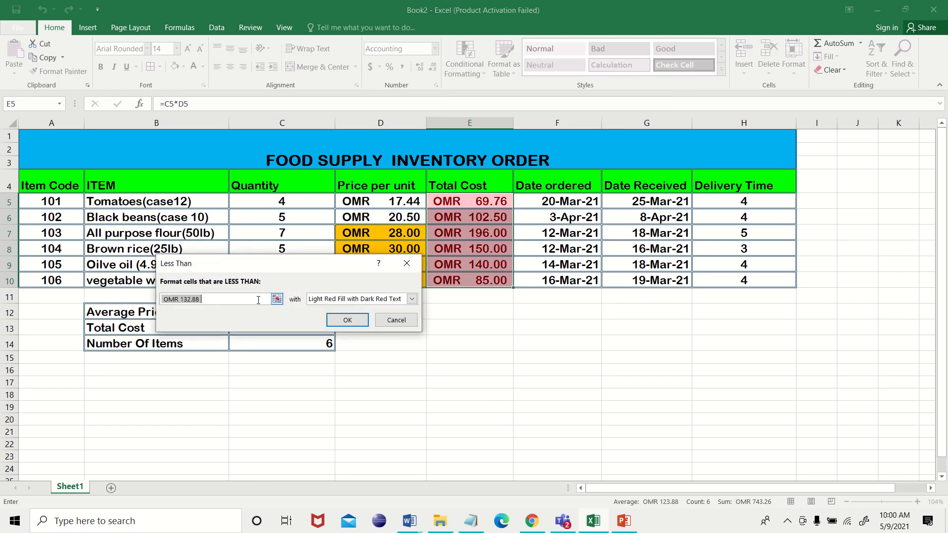
pyautogui.write('100')
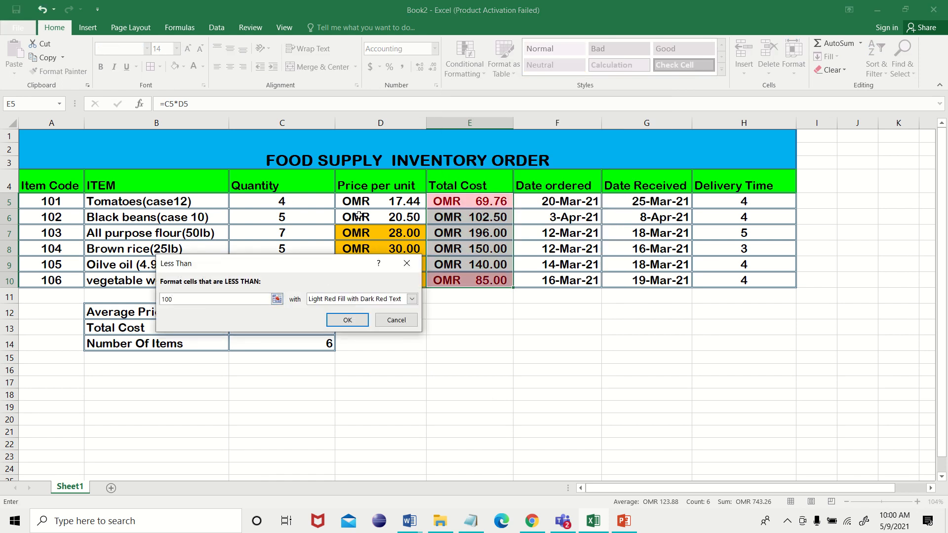
pyautogui.click(411, 300)
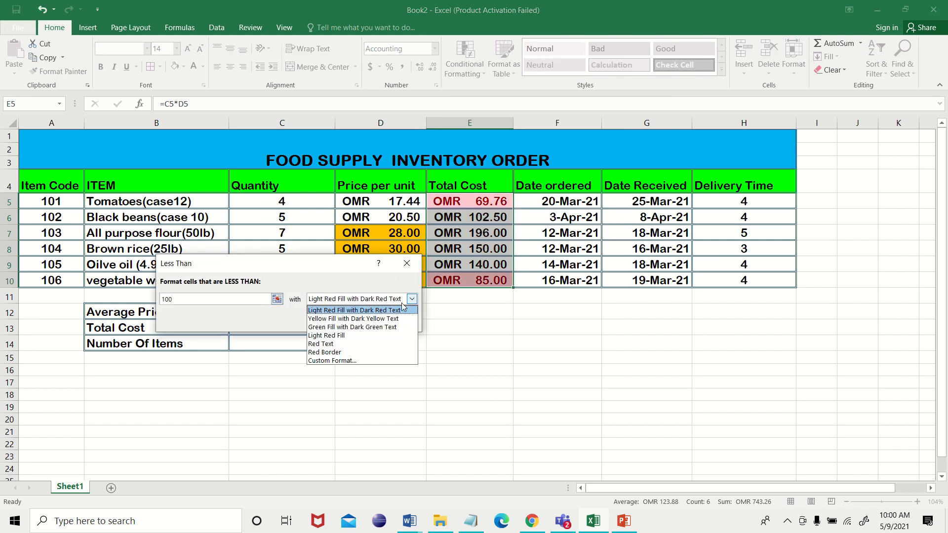
pyautogui.click(394, 309)
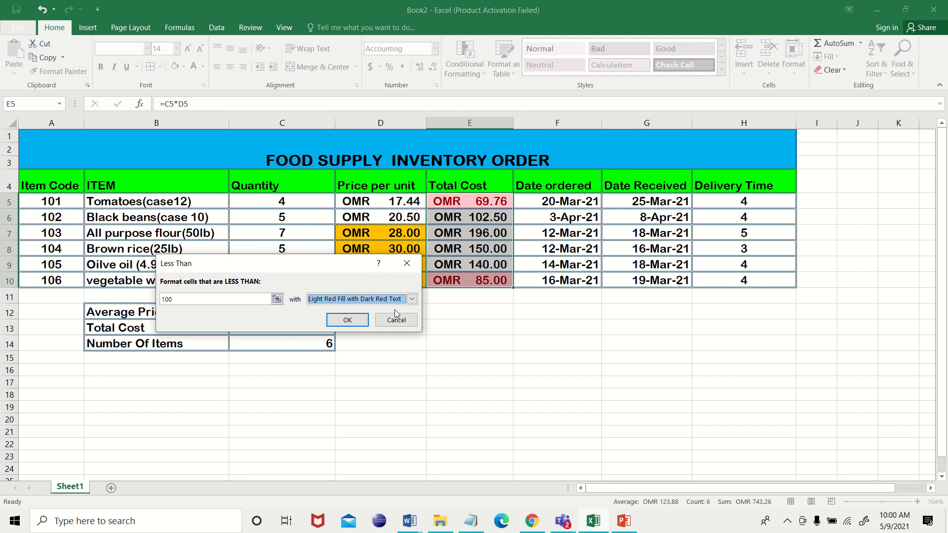
pyautogui.click(359, 321)
# - Check the next Word worksheet tasks and insert a 3-D pie chart from the items in B5:B10 and total costs in E5:E10
pyautogui.hotkey('alt', 'Tab')
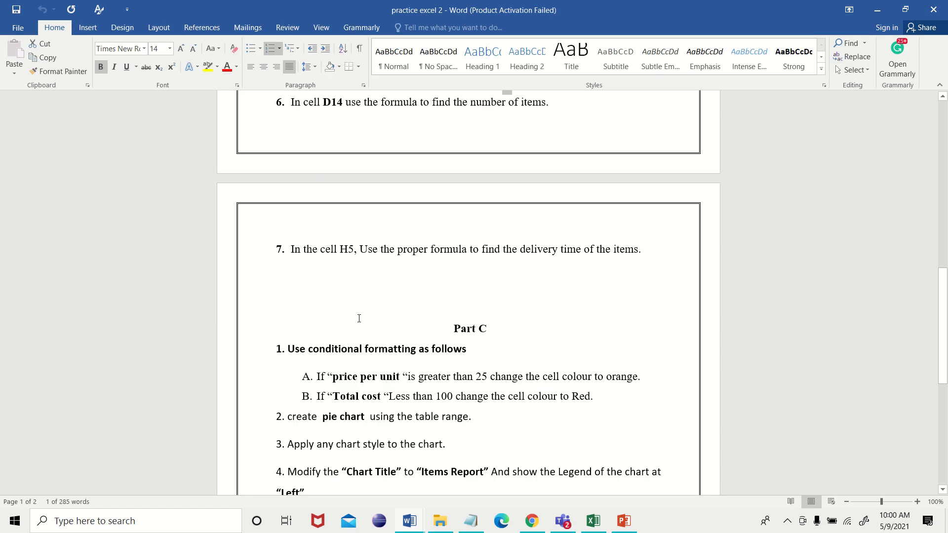
pyautogui.moveTo(943, 320); pyautogui.dragTo(944, 344)
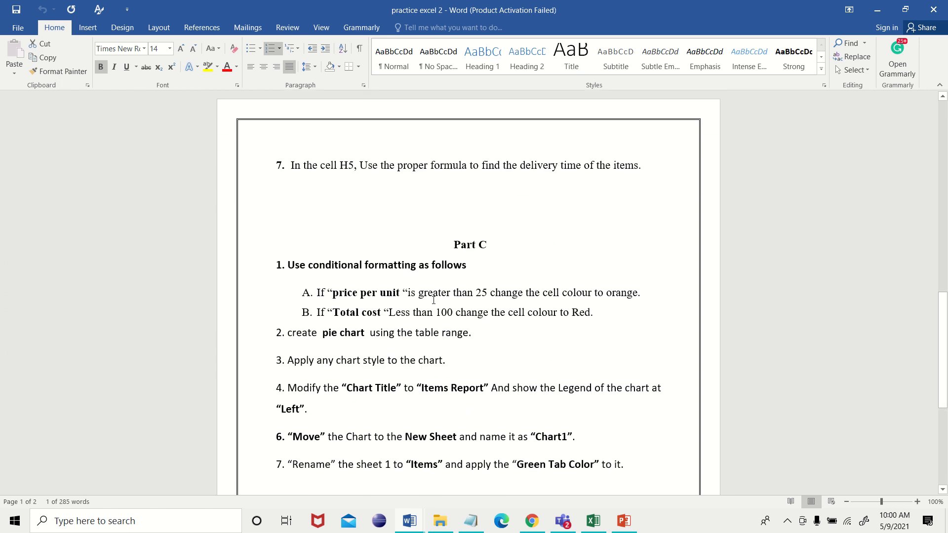
pyautogui.hotkey('alt', 'Tab')
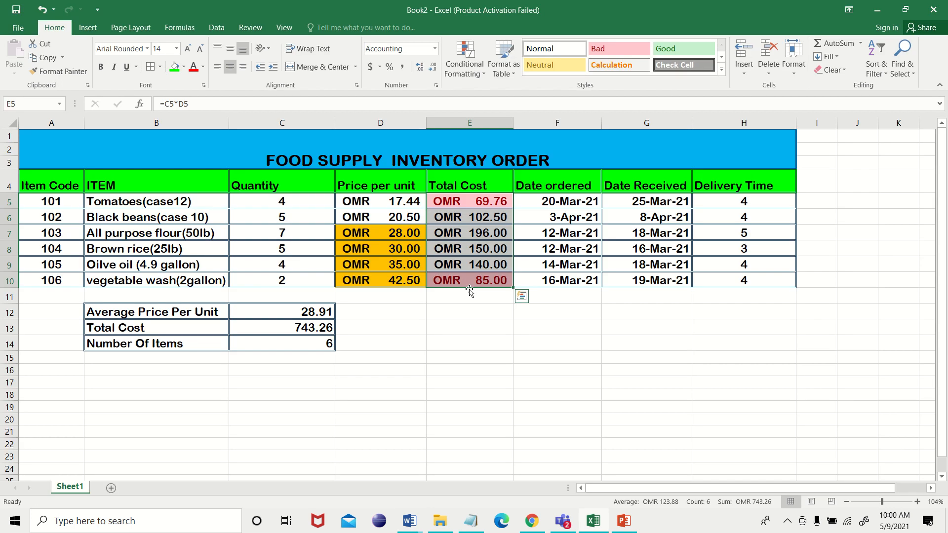
pyautogui.click(477, 329)
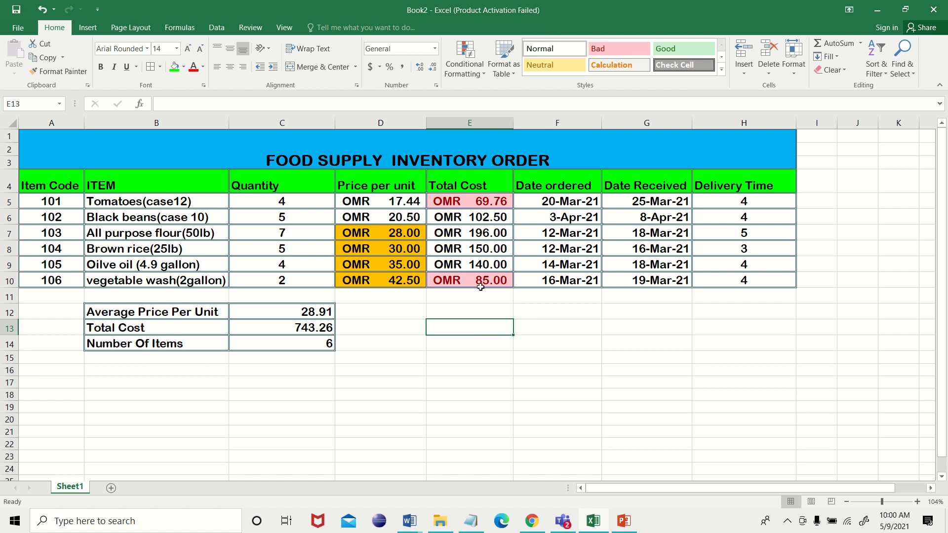
pyautogui.moveTo(175, 201); pyautogui.dragTo(176, 277)
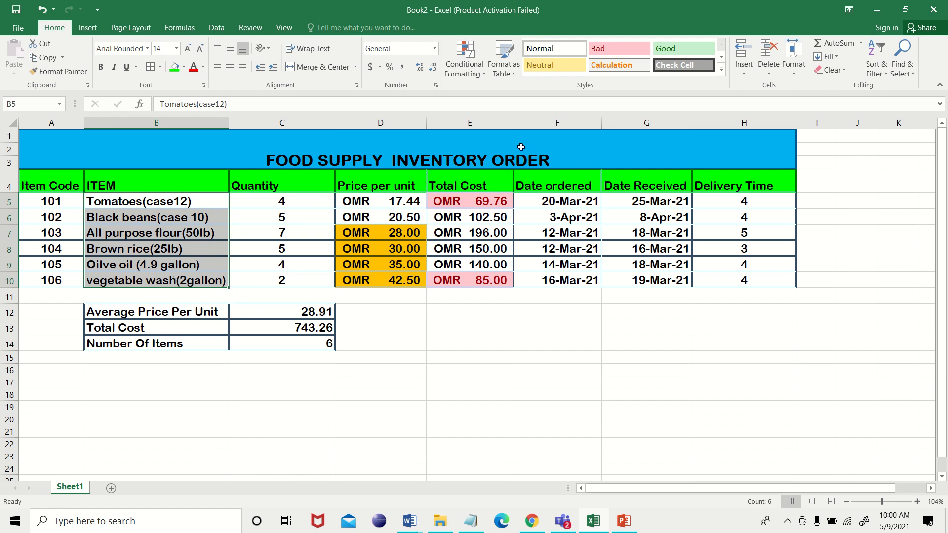
pyautogui.moveTo(494, 200); pyautogui.dragTo(496, 279)
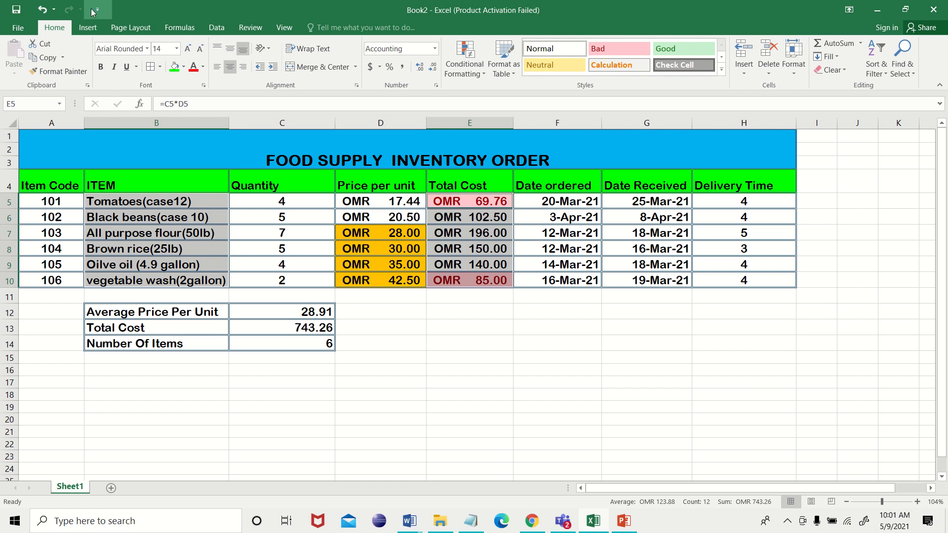
pyautogui.click(90, 29)
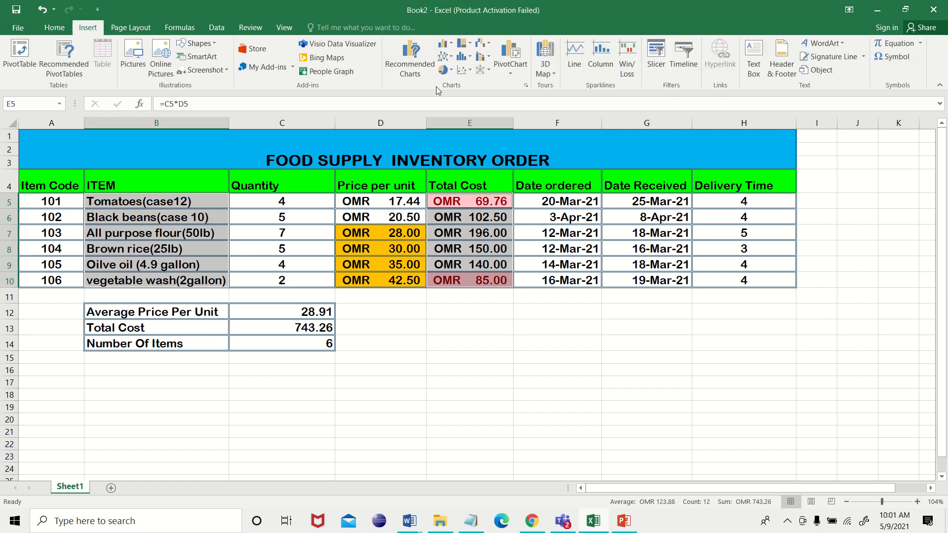
pyautogui.click(447, 70)
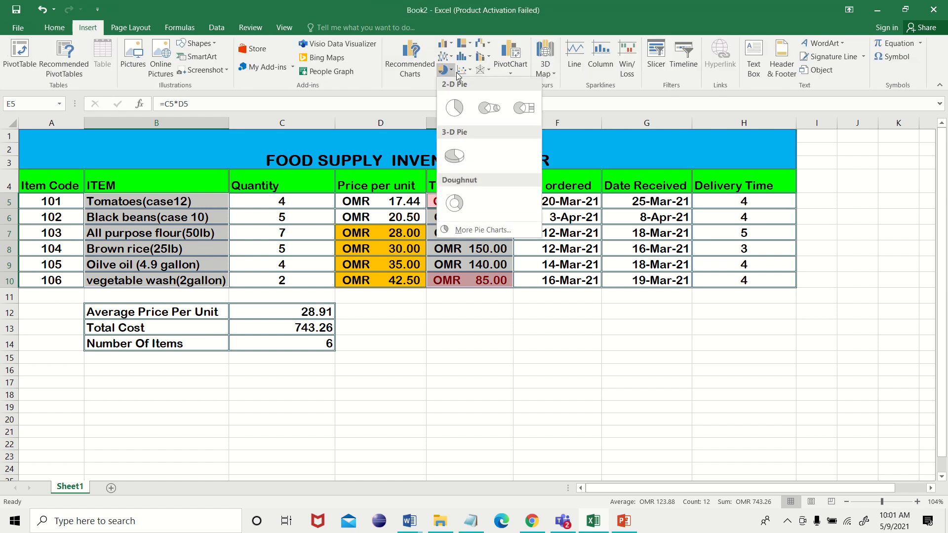
pyautogui.click(457, 155)
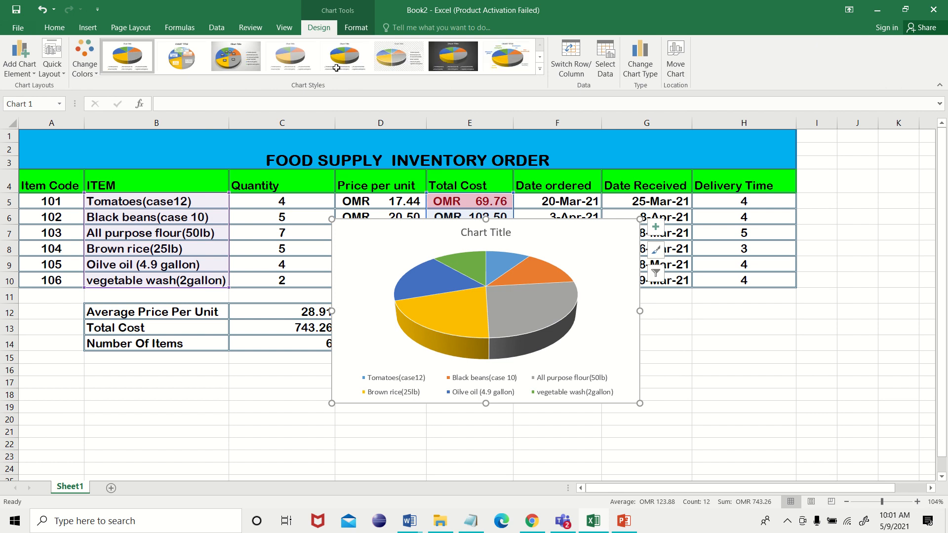
# - Apply the dark-background chart style to the pie chart and move the chart below the tables, starting at about row 16
pyautogui.click(455, 58)
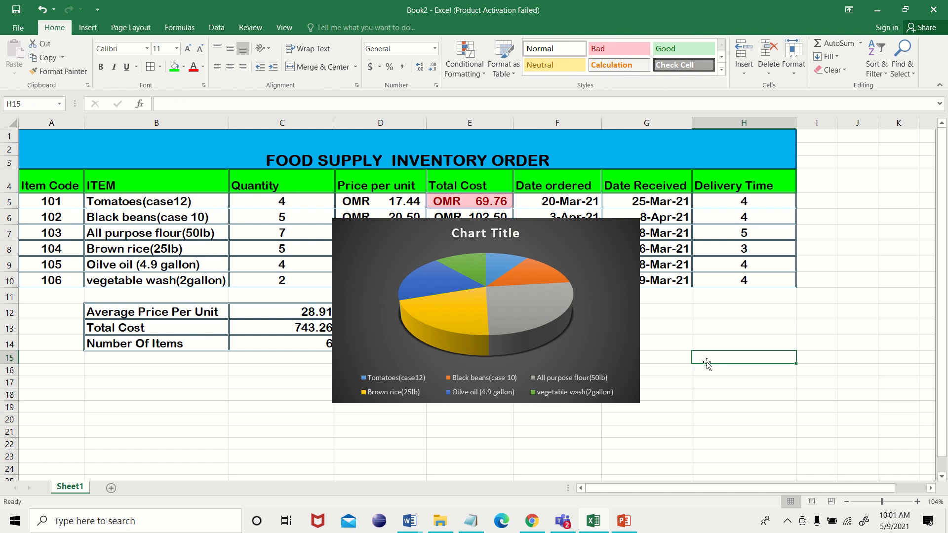
pyautogui.moveTo(423, 251); pyautogui.dragTo(365, 398)
# - Check the remaining Part C tasks in the Word worksheet, then change the pie chart's title to Items Report
pyautogui.hotkey('alt', 'Tab')
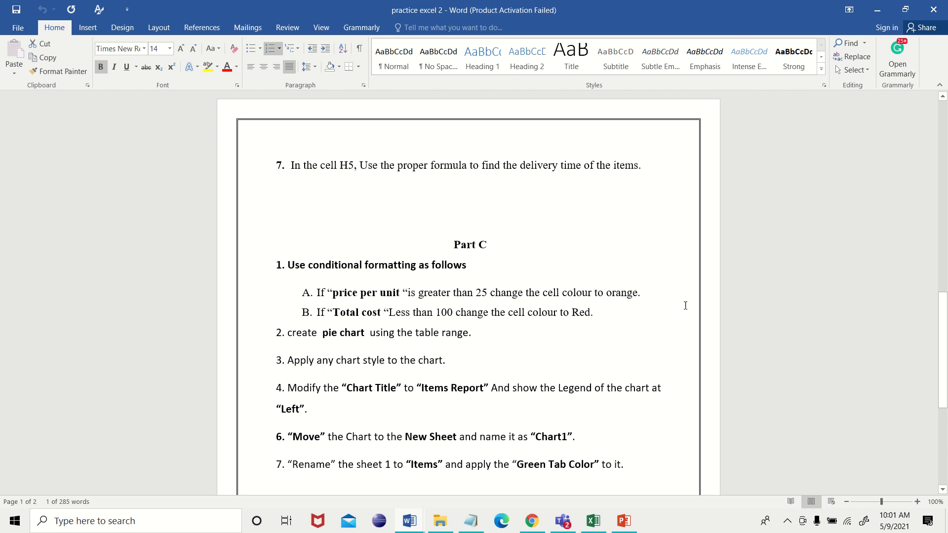
pyautogui.moveTo(941, 365); pyautogui.dragTo(941, 385)
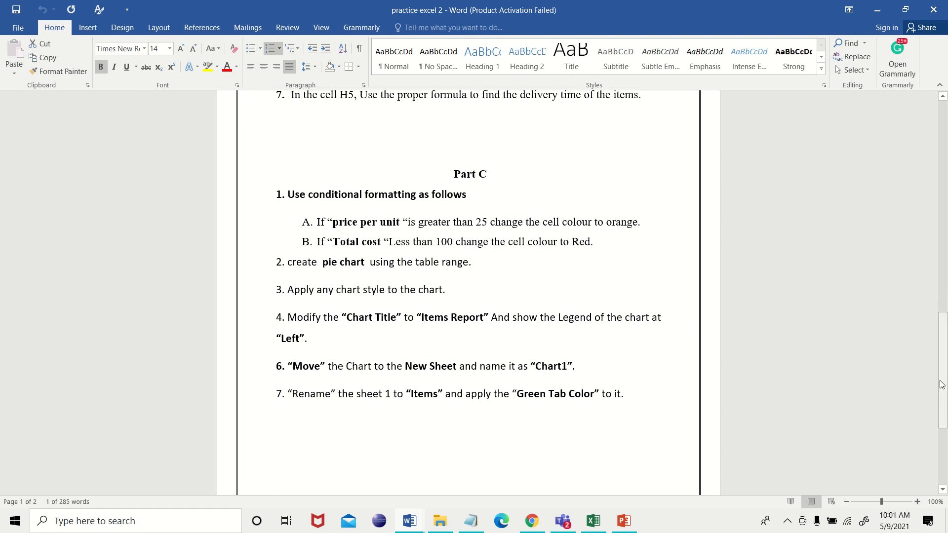
pyautogui.hotkey('alt', 'Tab')
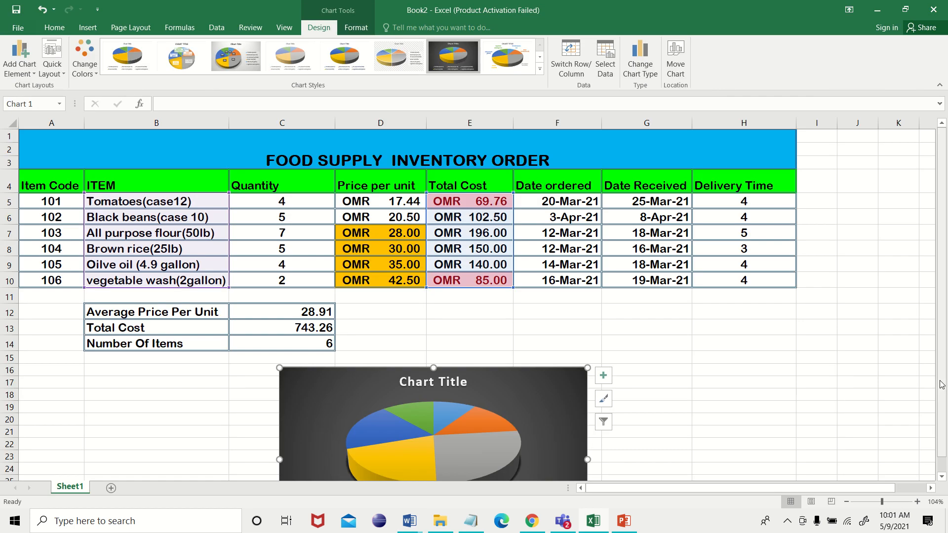
pyautogui.doubleClick(453, 387)
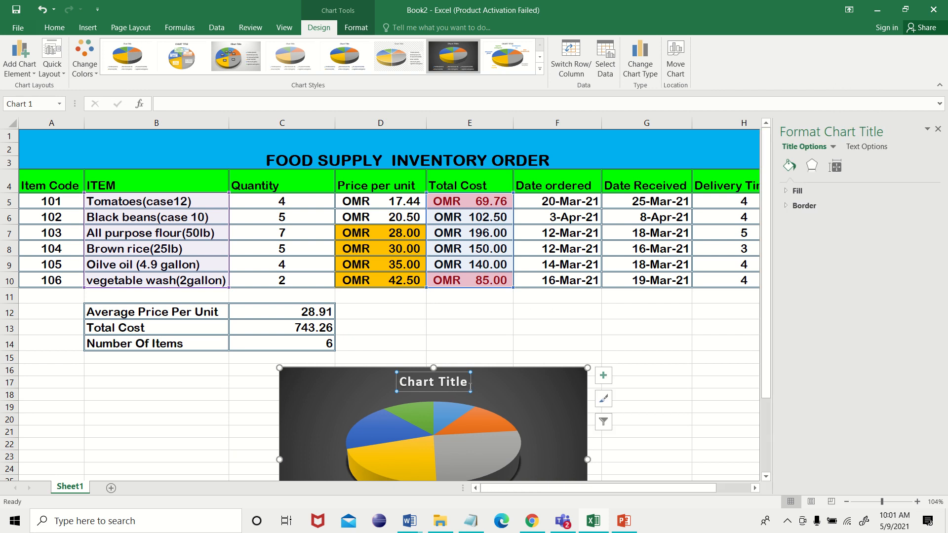
pyautogui.click(467, 382)
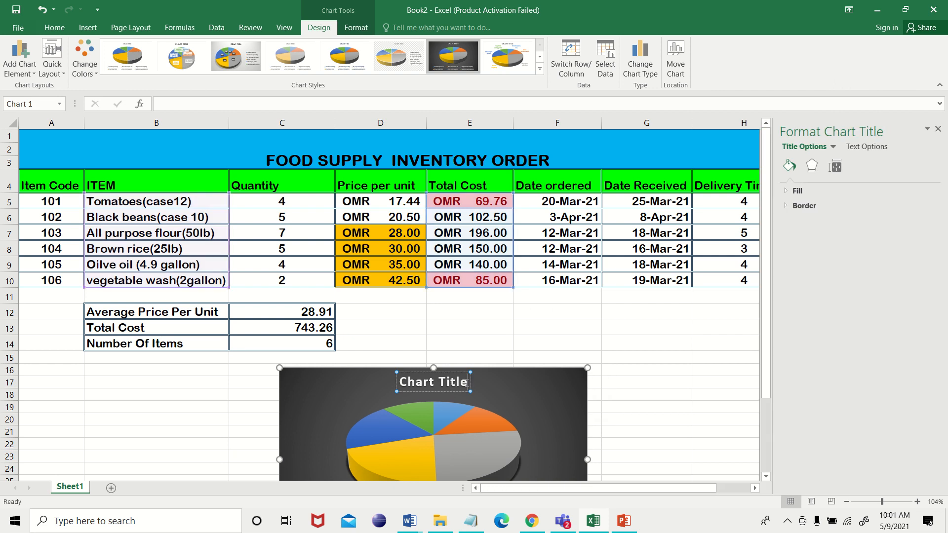
pyautogui.press('BackSpace')
pyautogui.press('BackSpace')
pyautogui.press('BackSpace')
pyautogui.press('BackSpace')
pyautogui.press('BackSpace')
pyautogui.press('BackSpace')
pyautogui.press('BackSpace')
pyautogui.press('BackSpace')
pyautogui.press('BackSpace')
pyautogui.press('BackSpace')
pyautogui.press('BackSpace')
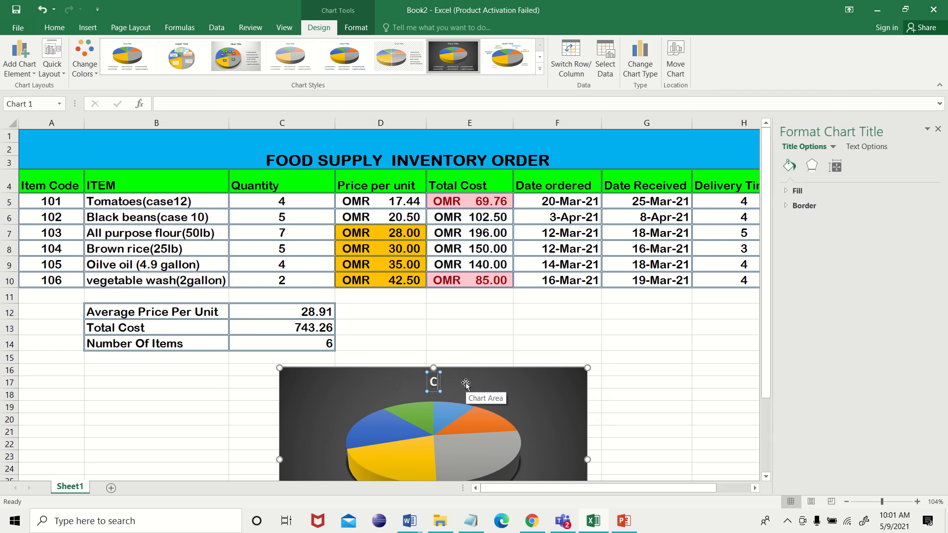
pyautogui.write('Items Report')
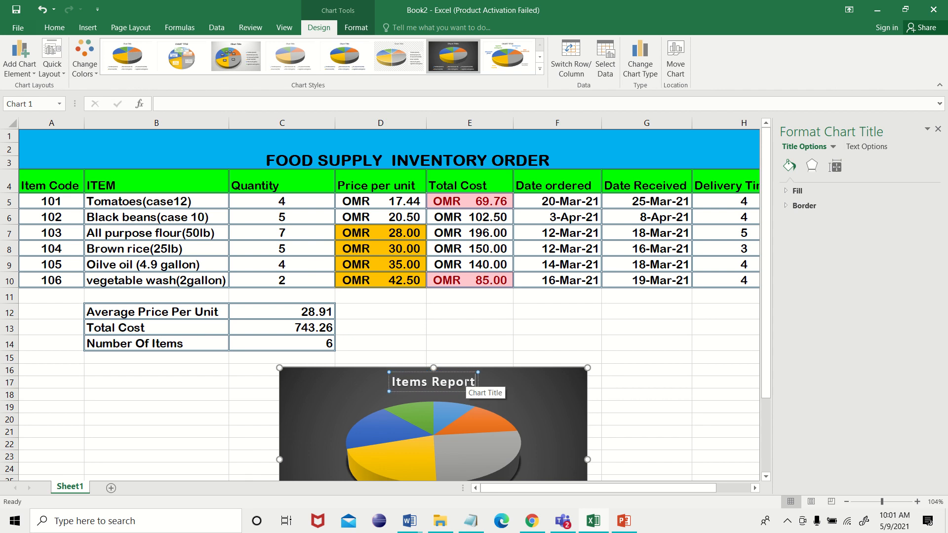
# - Recheck the Word worksheet, then give the pie chart the white-background style with a bold uppercase title and coloured item labels
pyautogui.hotkey('alt', 'Tab')
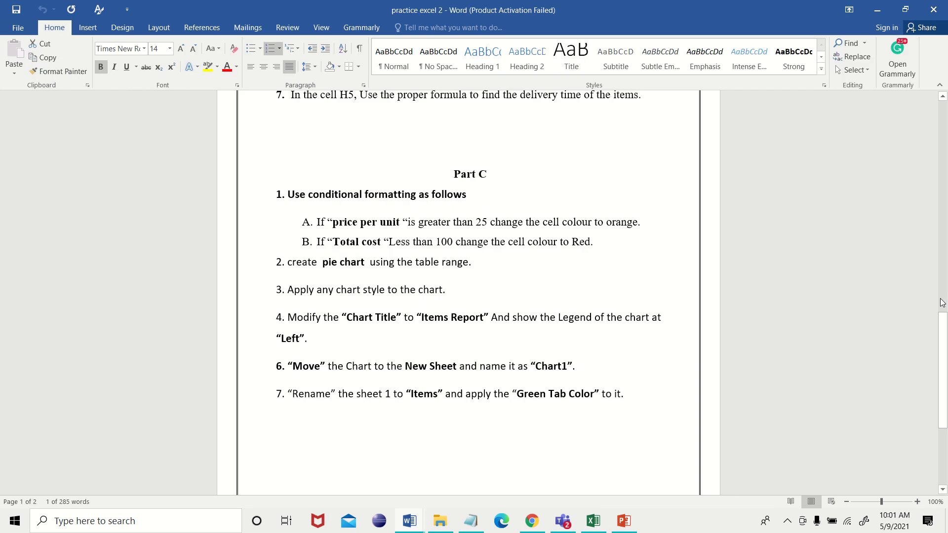
pyautogui.hotkey('alt', 'Tab')
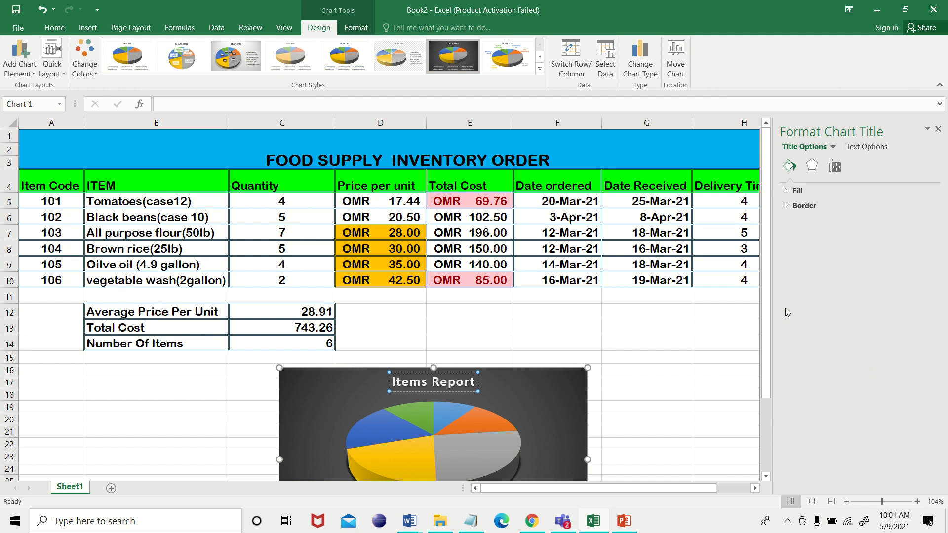
pyautogui.scroll(-2, 768, 336)
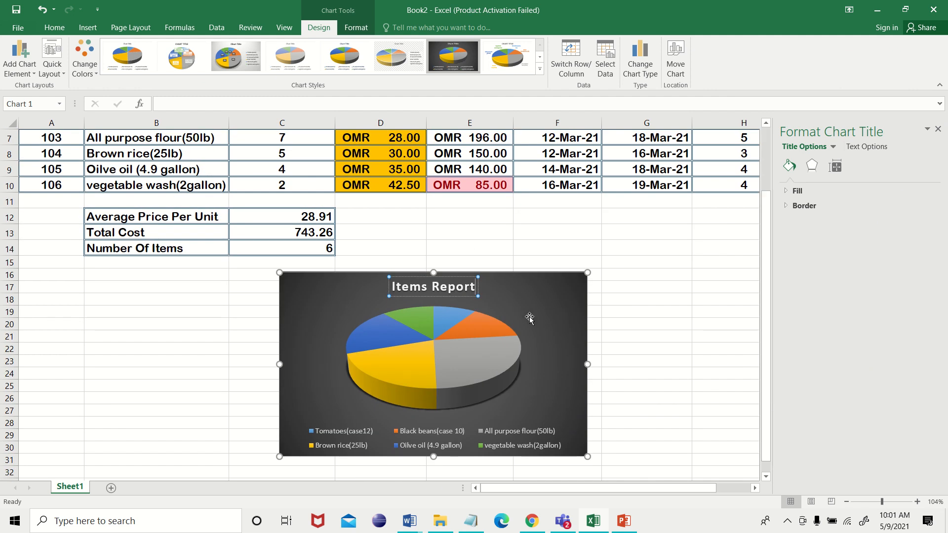
pyautogui.click(533, 322)
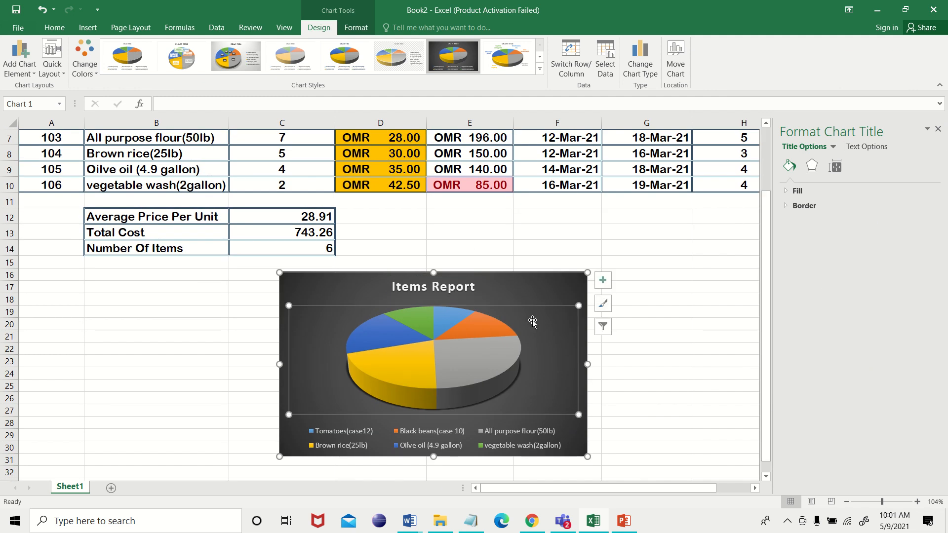
pyautogui.click(303, 60)
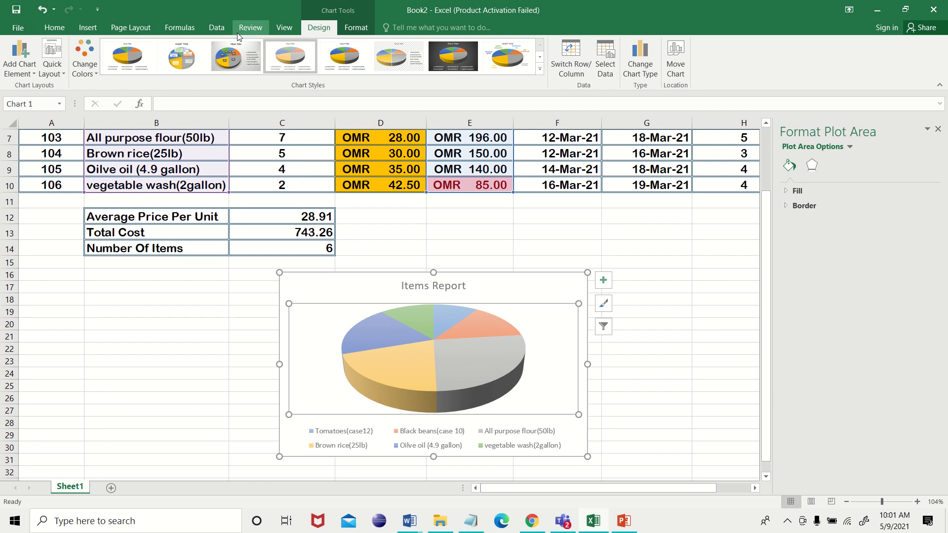
pyautogui.click(547, 282)
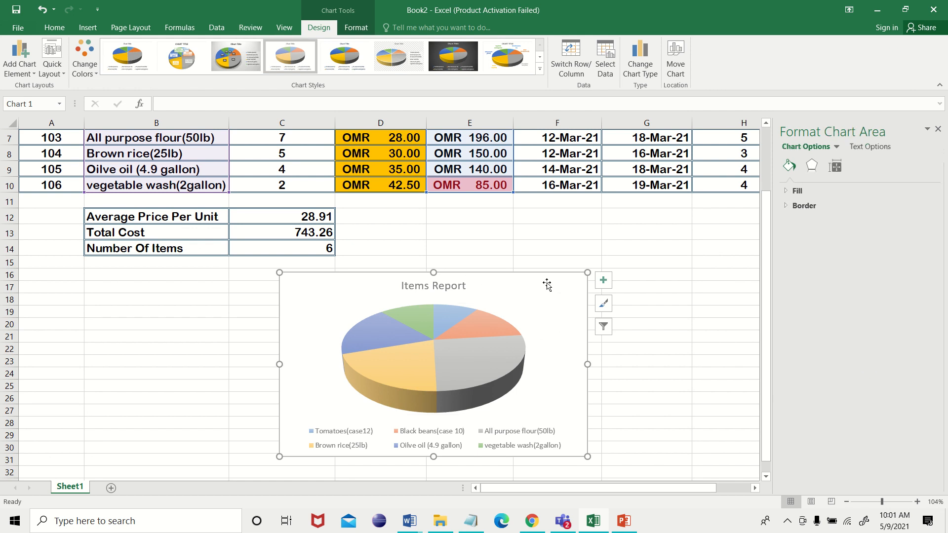
pyautogui.click(502, 69)
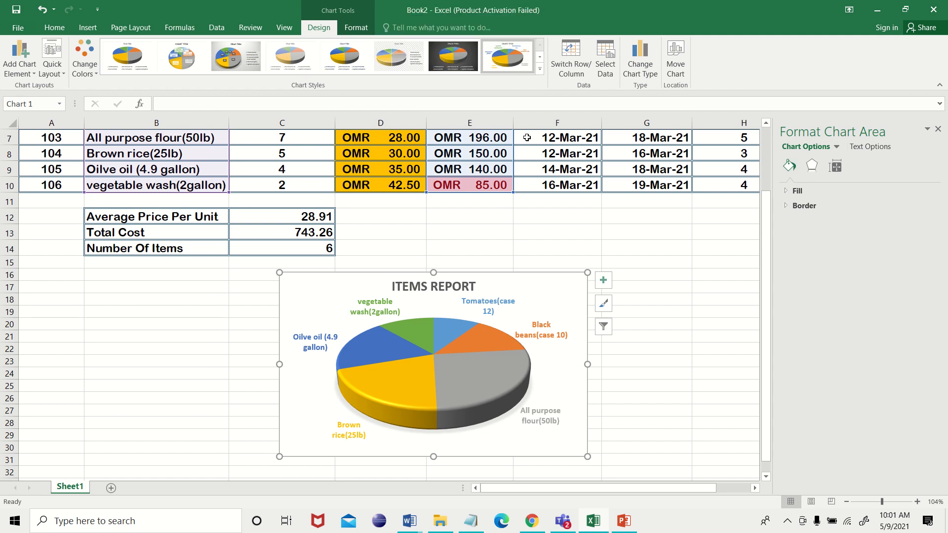
pyautogui.click(677, 314)
# - Add a legend to the pie chart and place it on the chart's left side
pyautogui.click(554, 296)
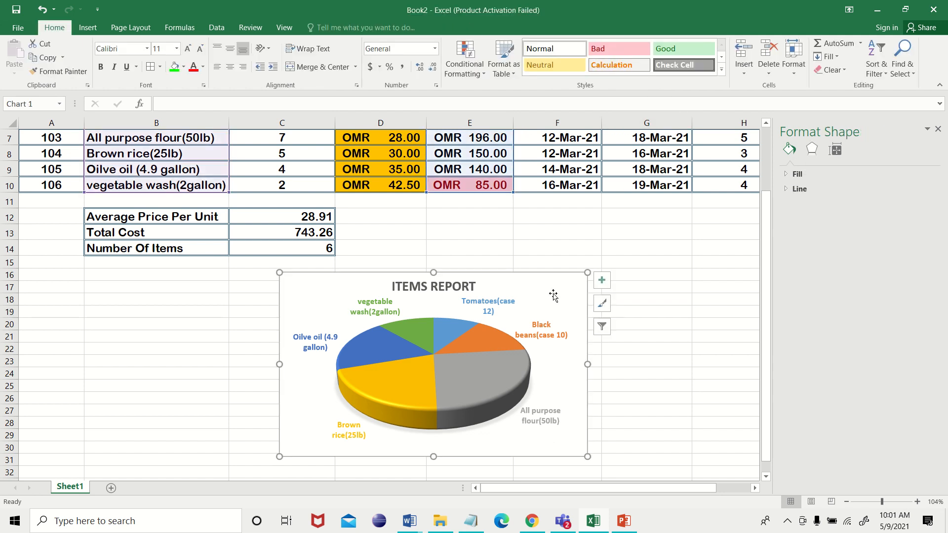
pyautogui.click(603, 281)
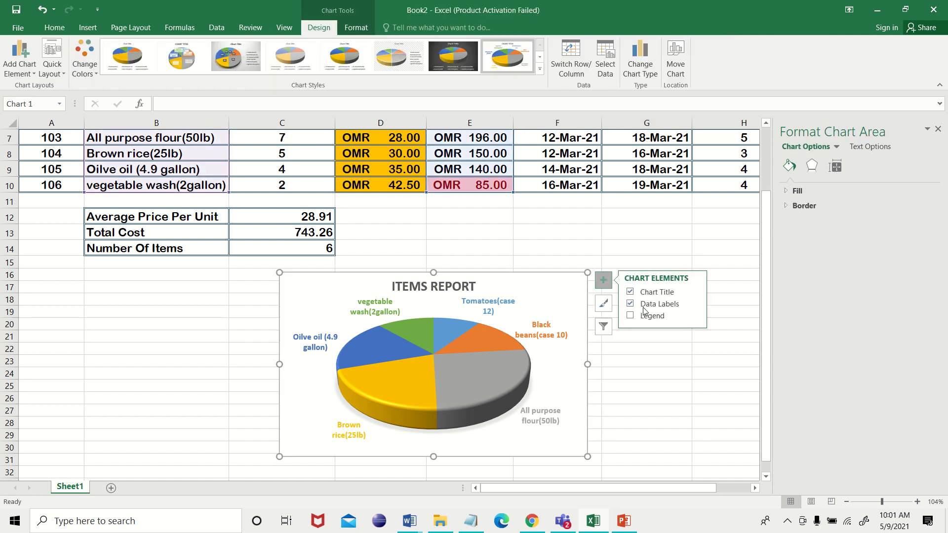
pyautogui.click(652, 318)
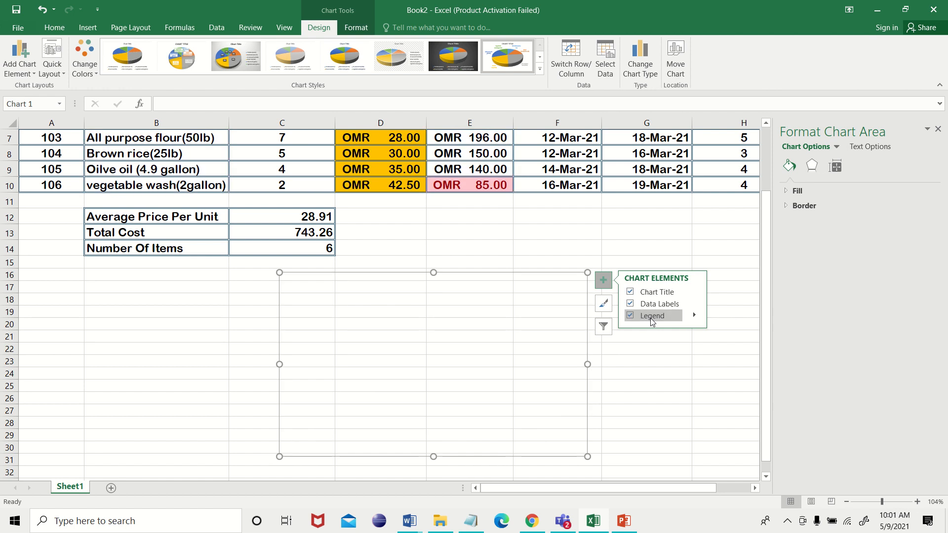
pyautogui.click(695, 316)
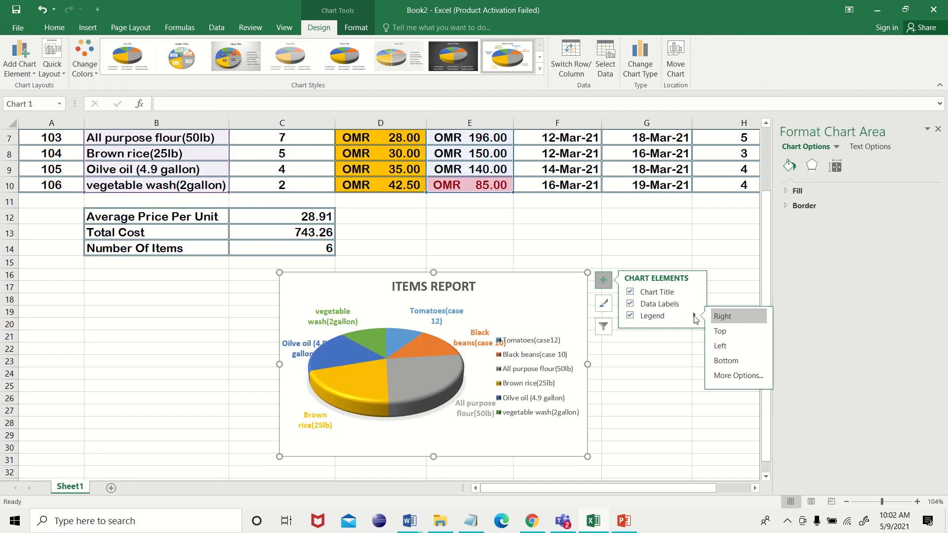
pyautogui.click(716, 347)
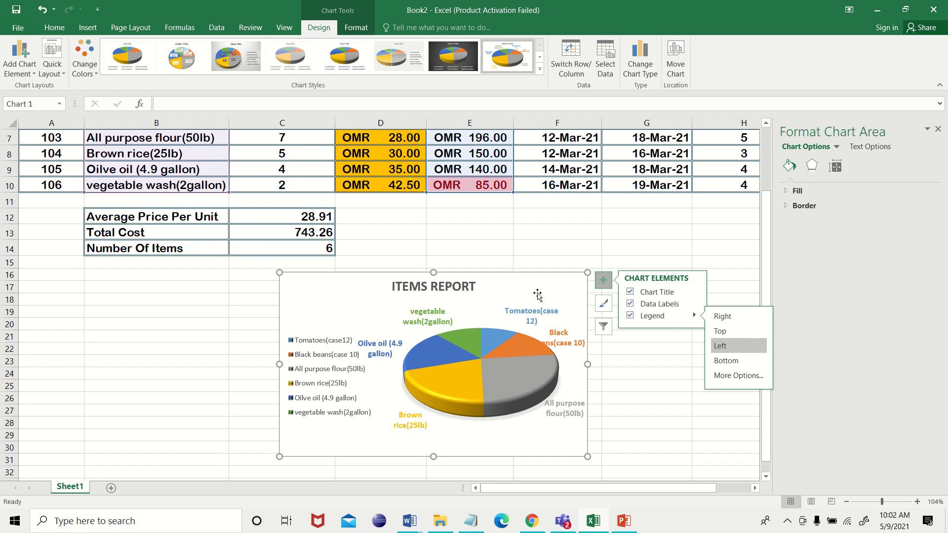
# - Change the pie chart's colours to the second Colorful palette of blues and greys
pyautogui.click(94, 75)
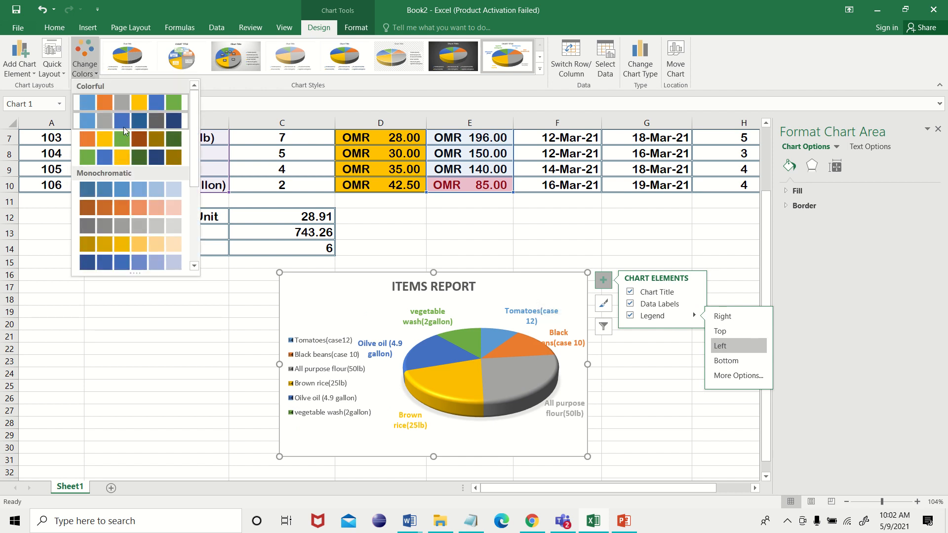
pyautogui.click(123, 122)
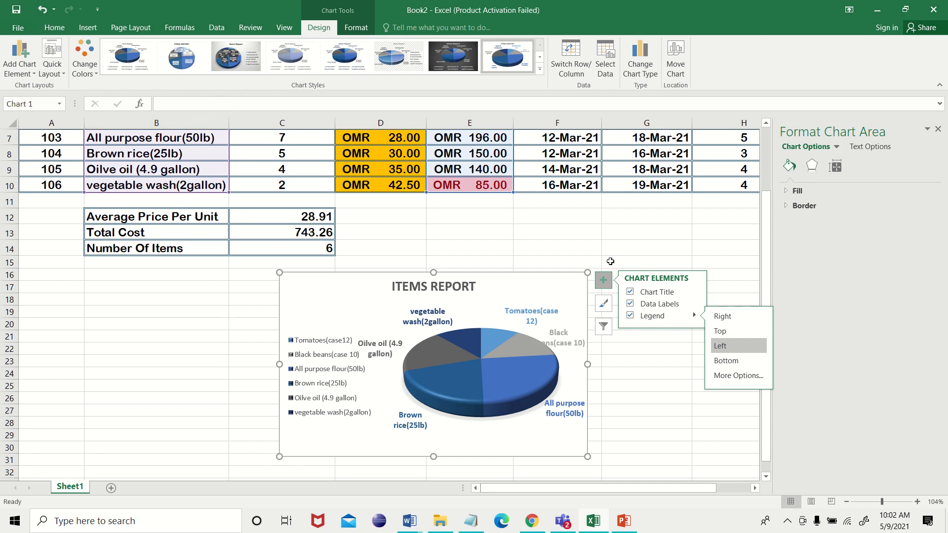
pyautogui.click(660, 245)
pyautogui.click(659, 247)
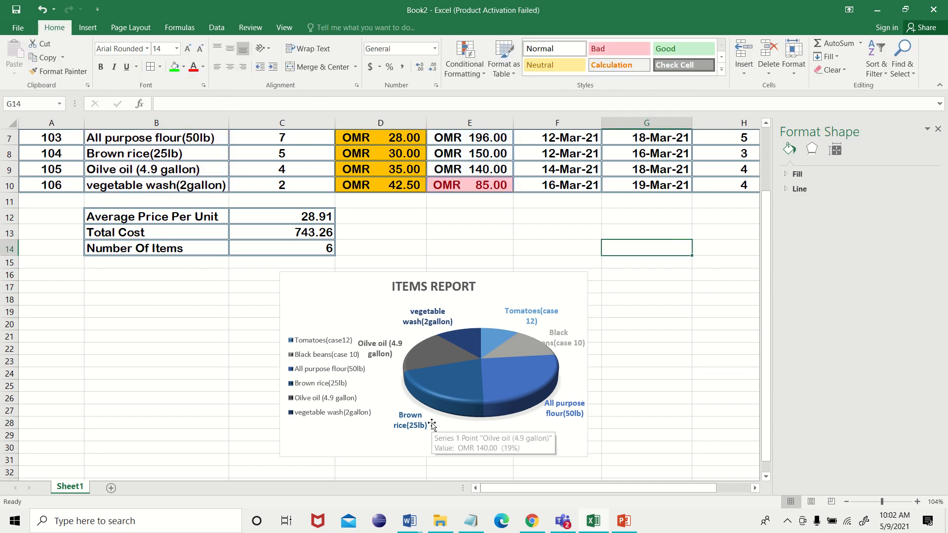
# - Check the next worksheet task in Word, add a new sheet to the workbook, and move the pie chart into Sheet2
pyautogui.hotkey('alt', 'Tab')
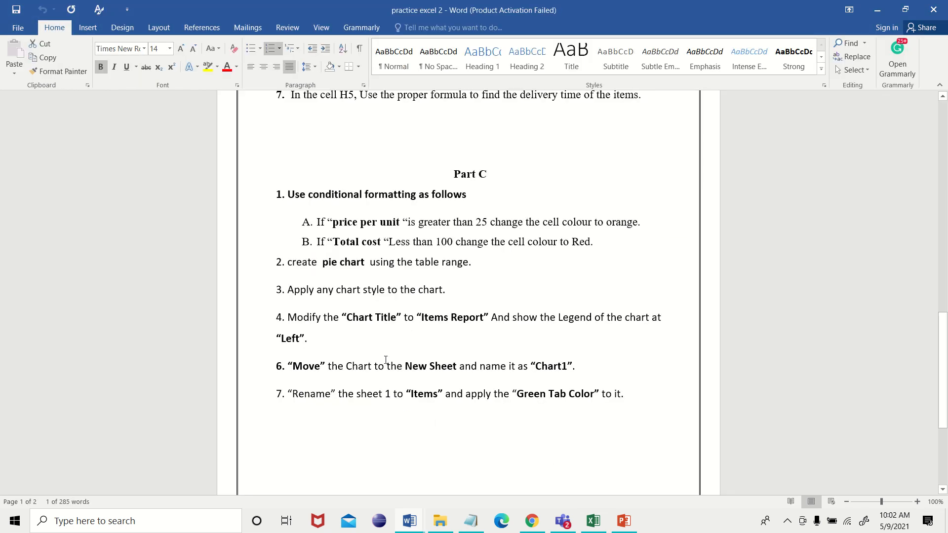
pyautogui.hotkey('alt', 'Tab')
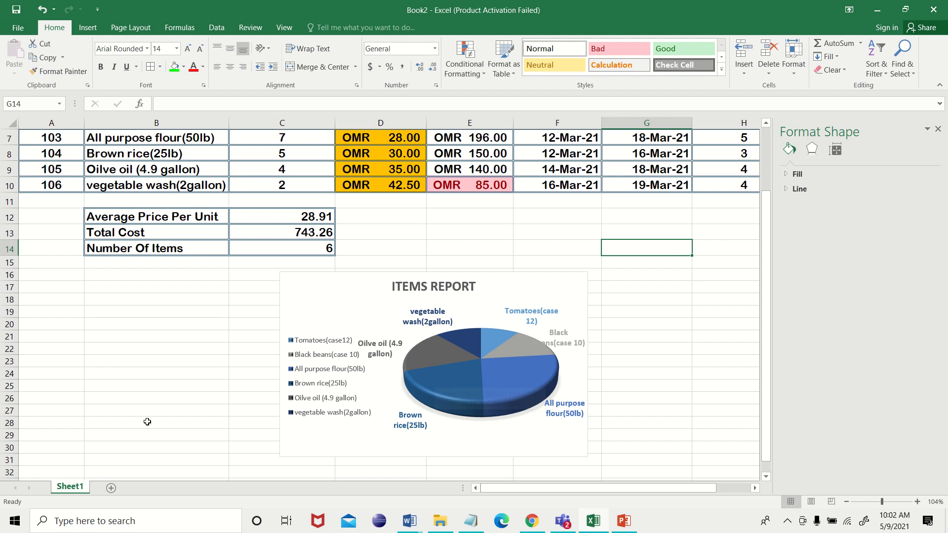
pyautogui.click(111, 489)
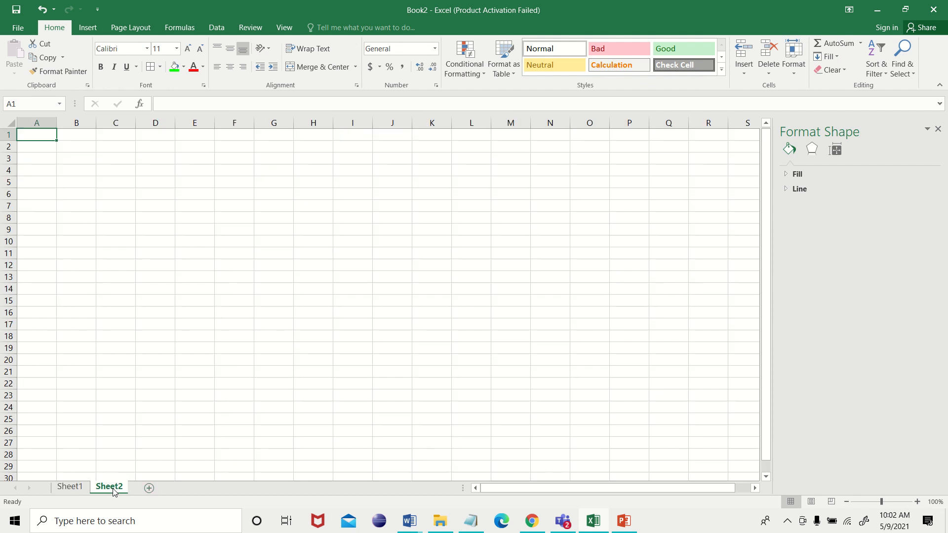
pyautogui.click(70, 487)
pyautogui.click(359, 294)
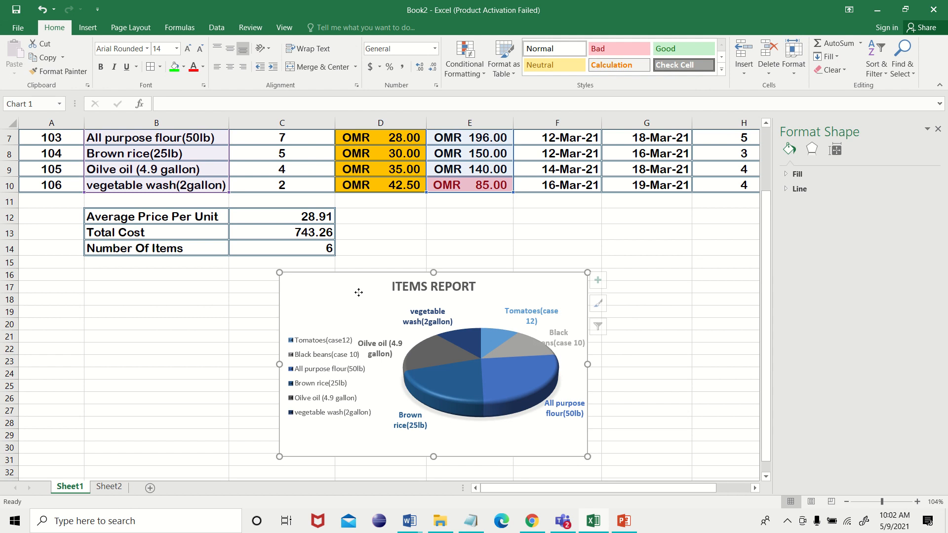
pyautogui.rightClick(359, 293)
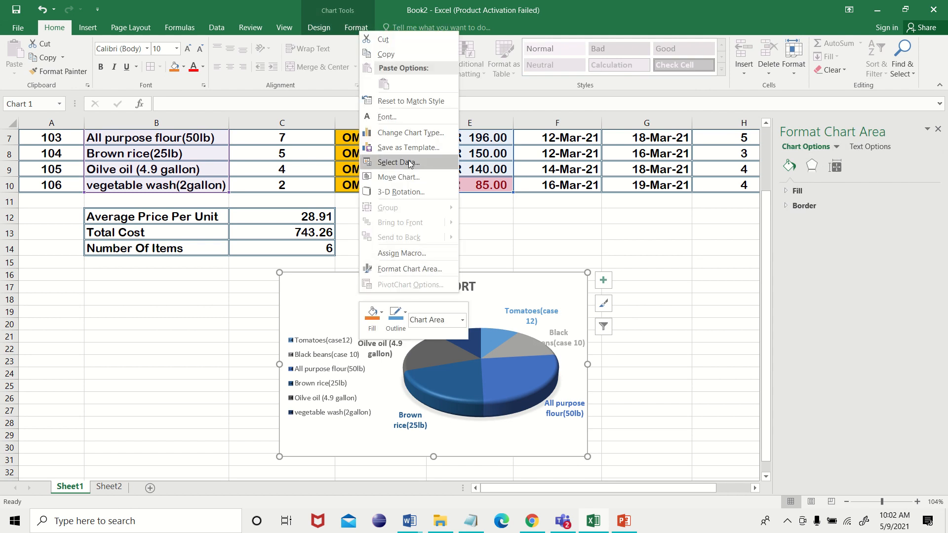
pyautogui.click(408, 178)
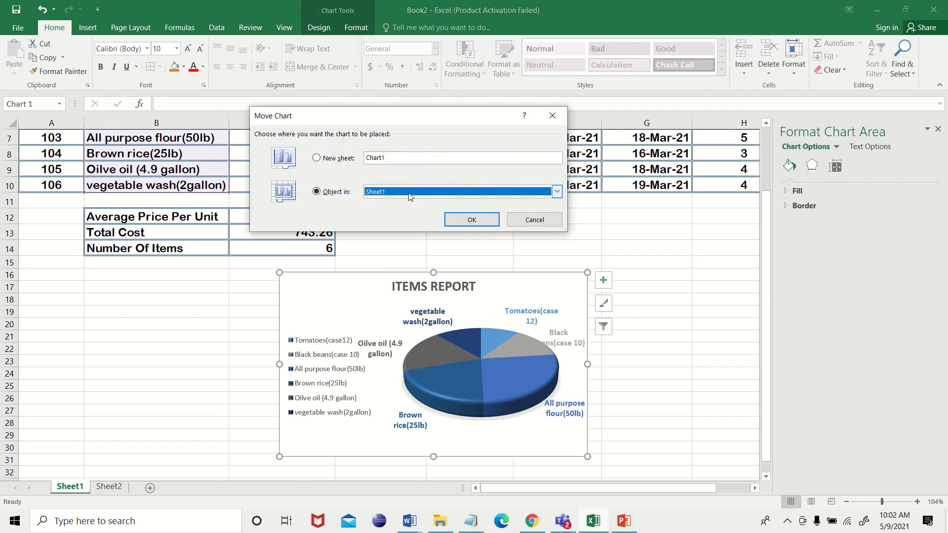
pyautogui.click(408, 192)
pyautogui.click(400, 212)
pyautogui.click(463, 222)
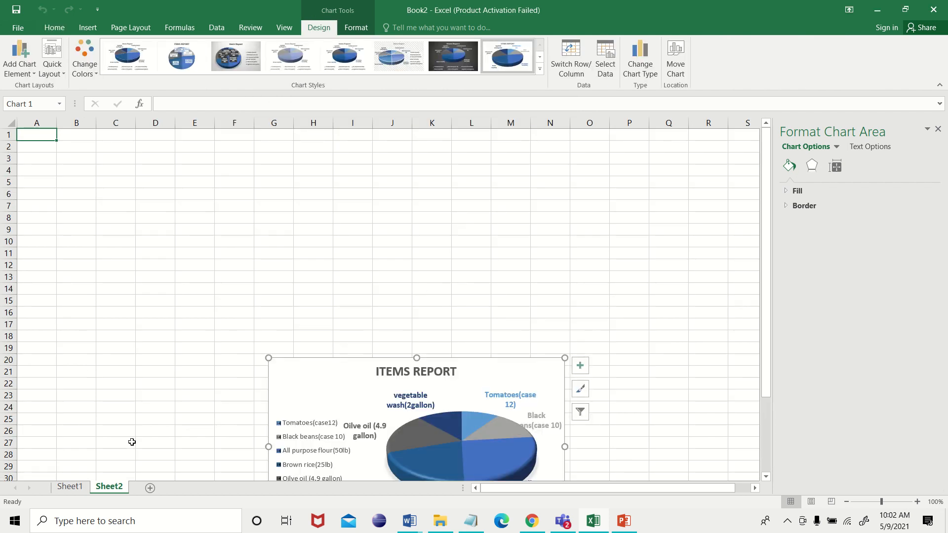
# - Rename Sheet2 as chart1 and Sheet1 as Items
pyautogui.doubleClick(118, 488)
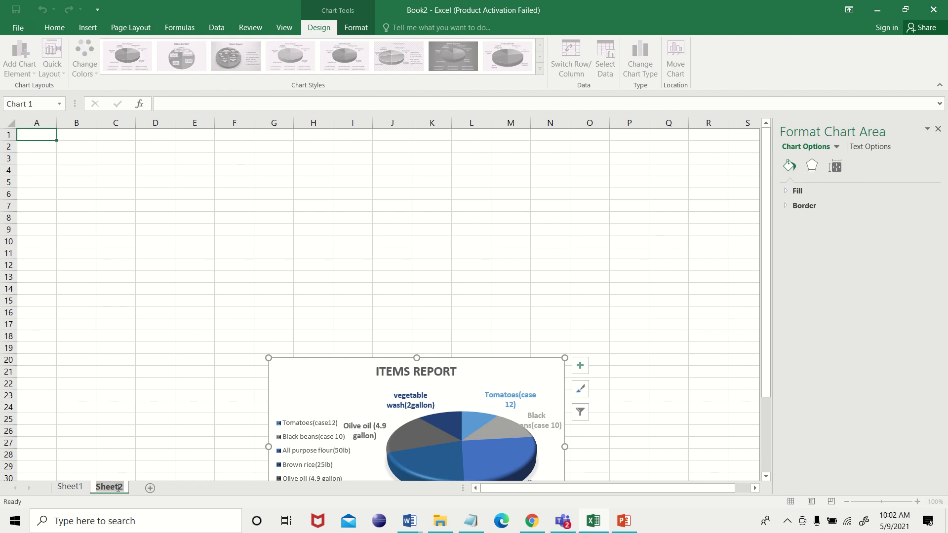
pyautogui.press('BackSpace')
pyautogui.write('chart1')
pyautogui.click(76, 488)
pyautogui.write('Items')
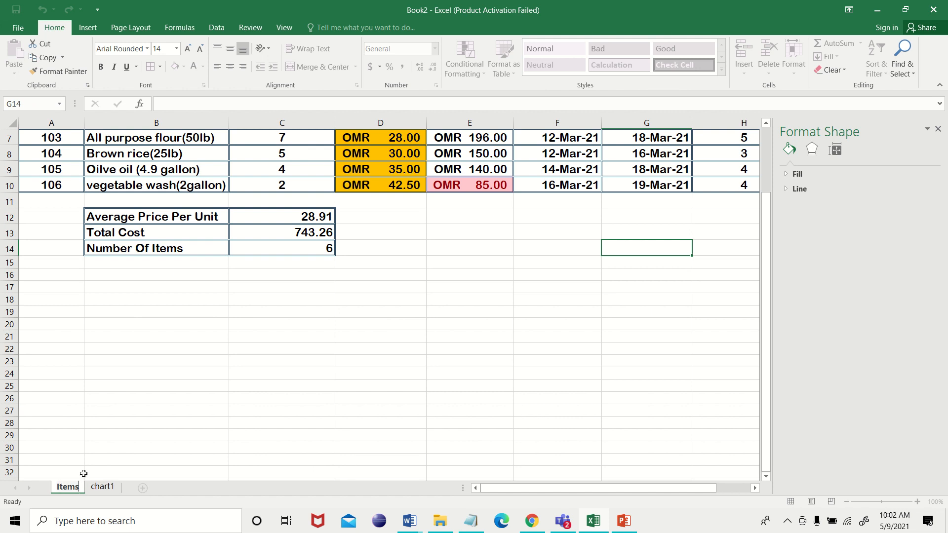
pyautogui.click(114, 447)
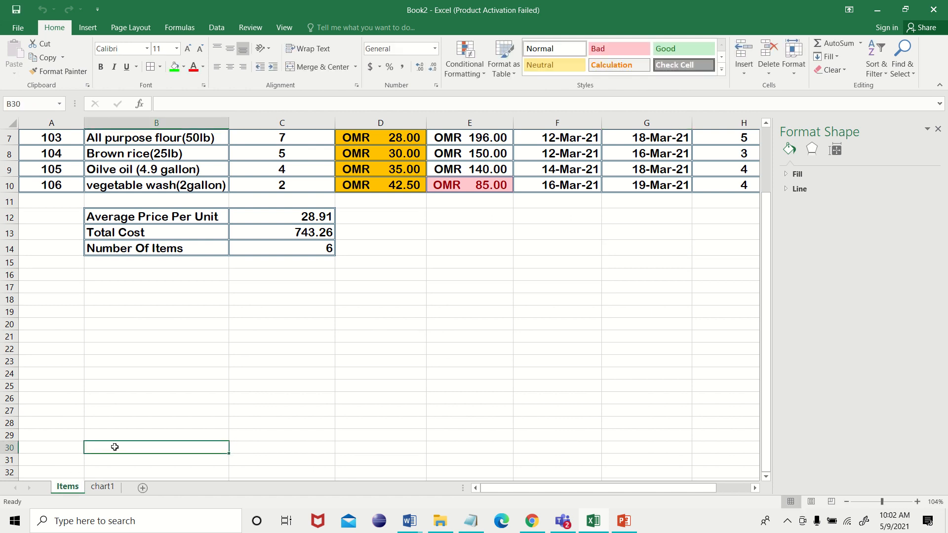
# - Set the chart1 sheet's tab colour to the standard light blue
pyautogui.click(100, 488)
pyautogui.rightClick(100, 488)
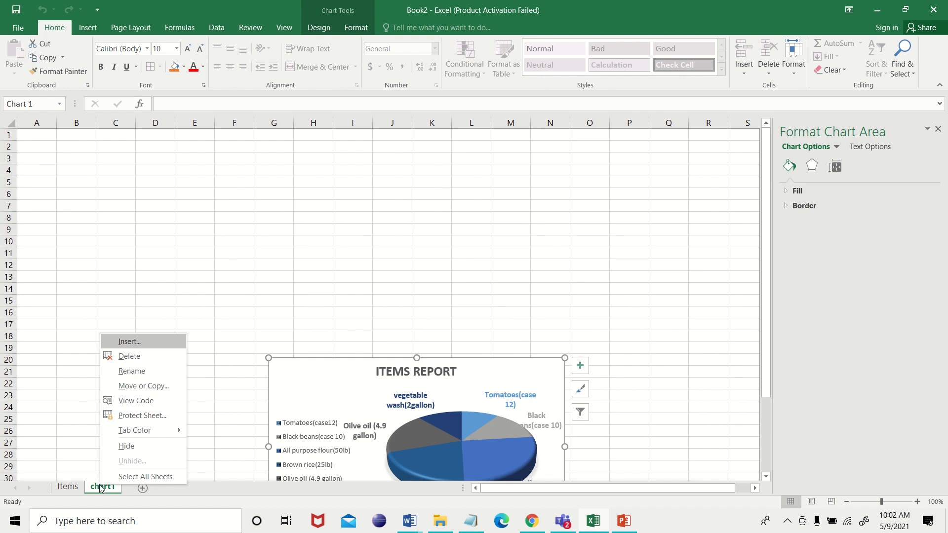
pyautogui.moveTo(166, 434)
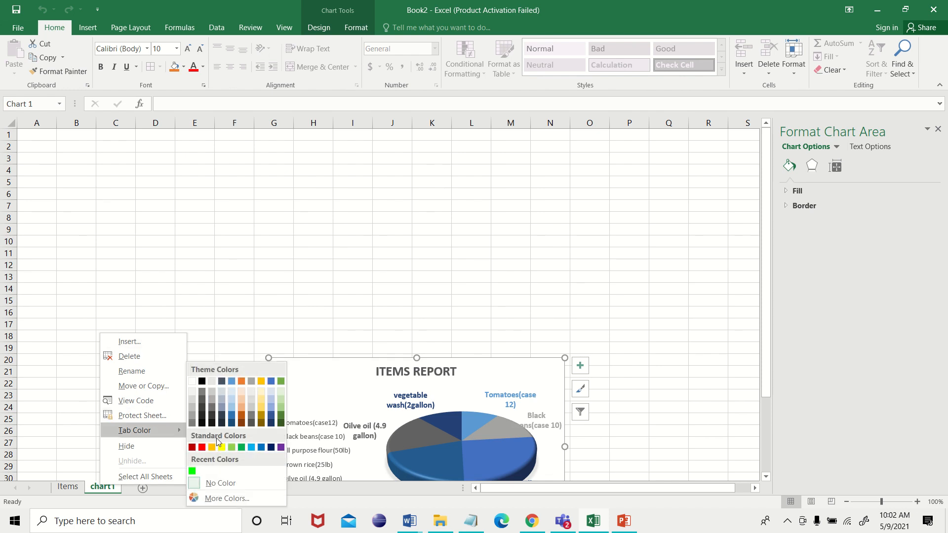
pyautogui.click(252, 447)
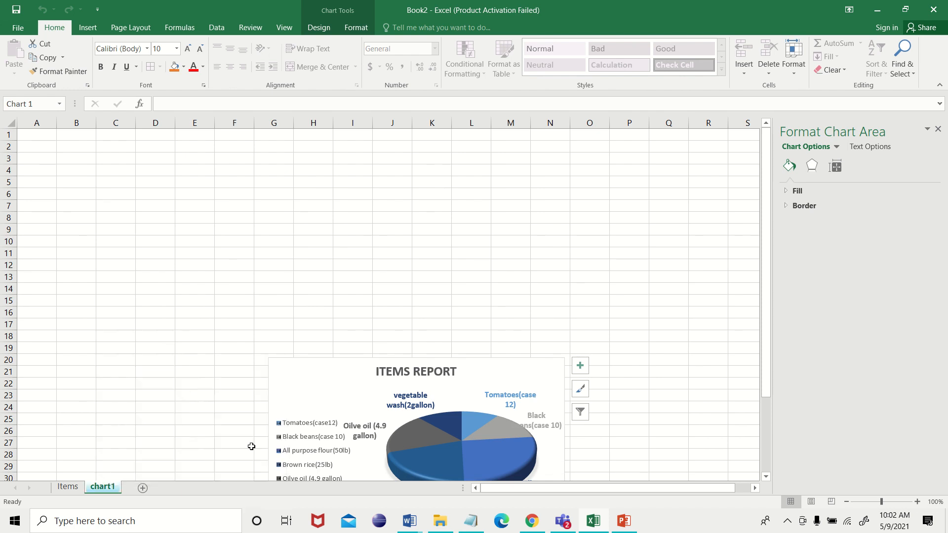
# - Set the Items sheet's tab colour to the recently used bright green and check both coloured sheet tabs
pyautogui.click(70, 488)
pyautogui.rightClick(73, 489)
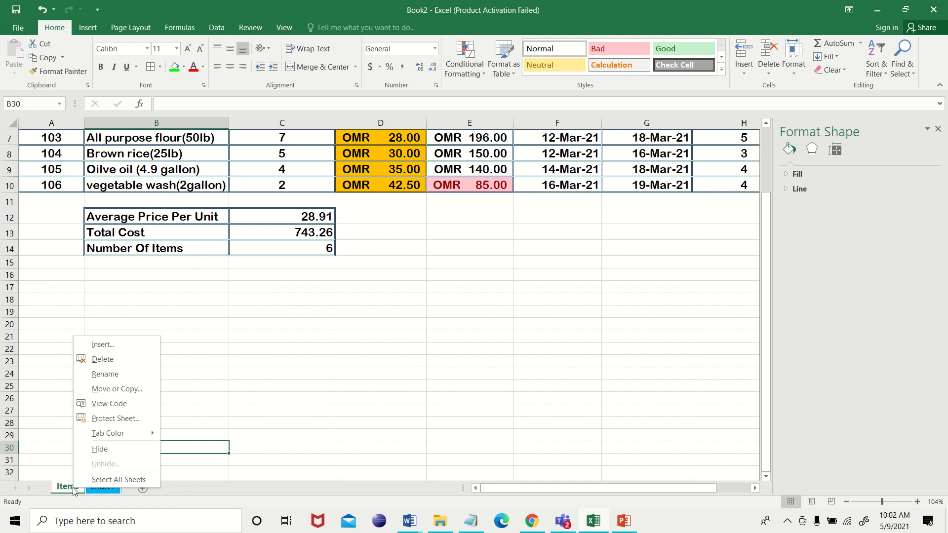
pyautogui.moveTo(116, 433)
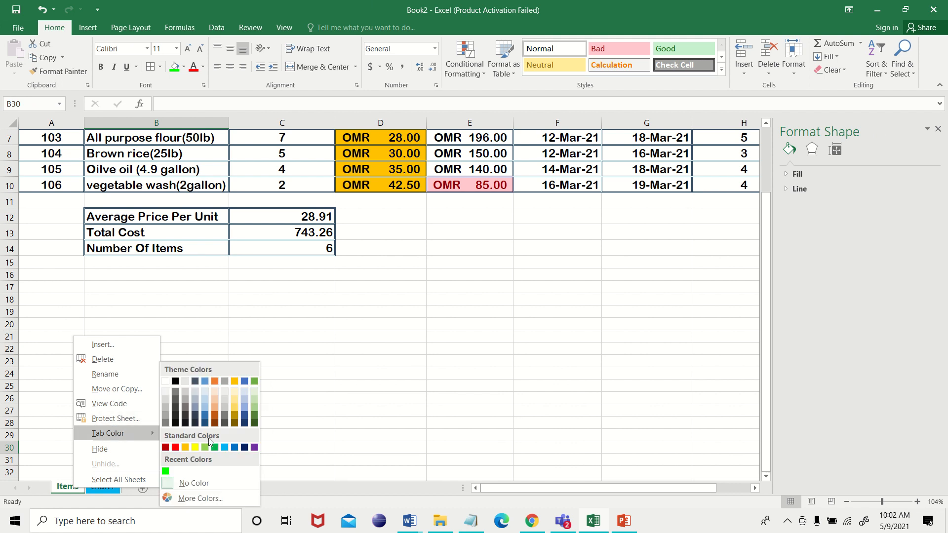
pyautogui.click(165, 470)
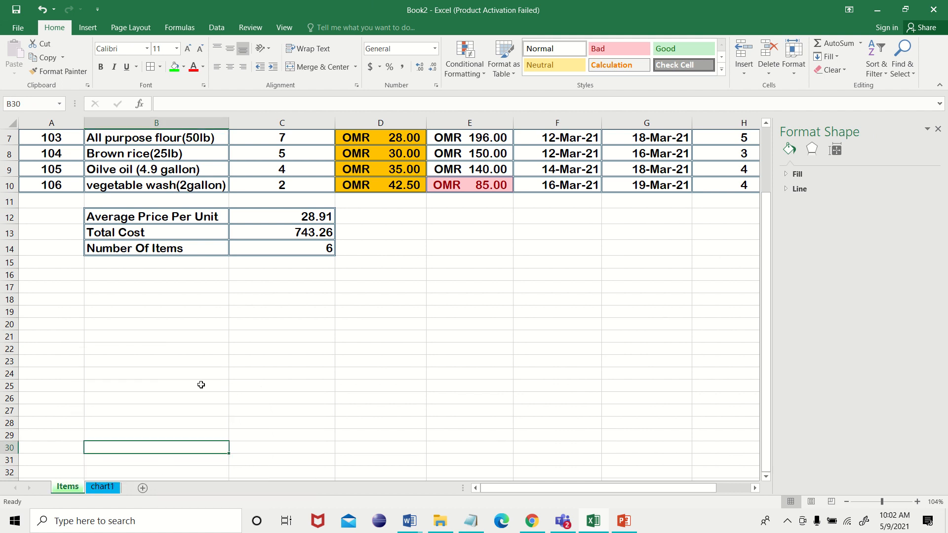
pyautogui.click(252, 337)
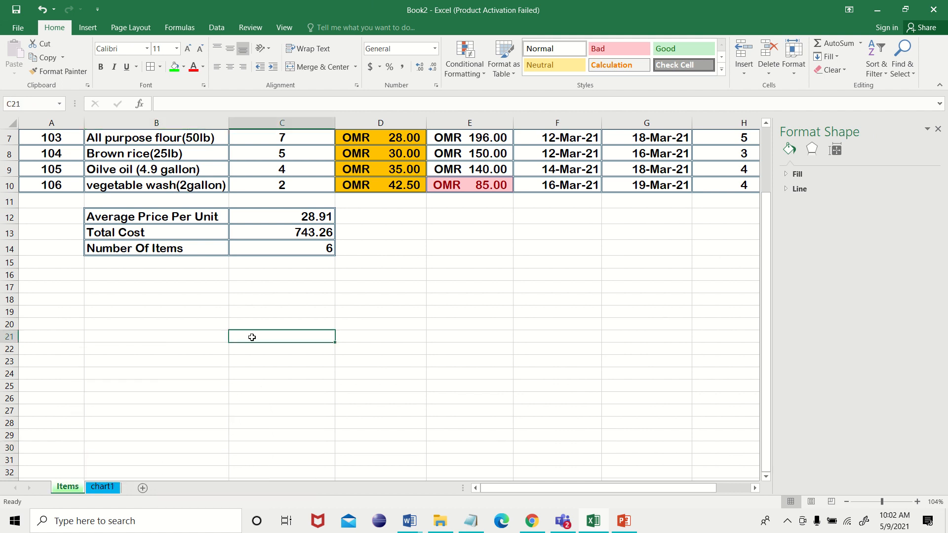
pyautogui.click(104, 491)
pyautogui.click(56, 491)
# - Switch to the practice excel 2 worksheet in Word and review the Part C and Part B tasks
pyautogui.hotkey('alt', 'Tab')
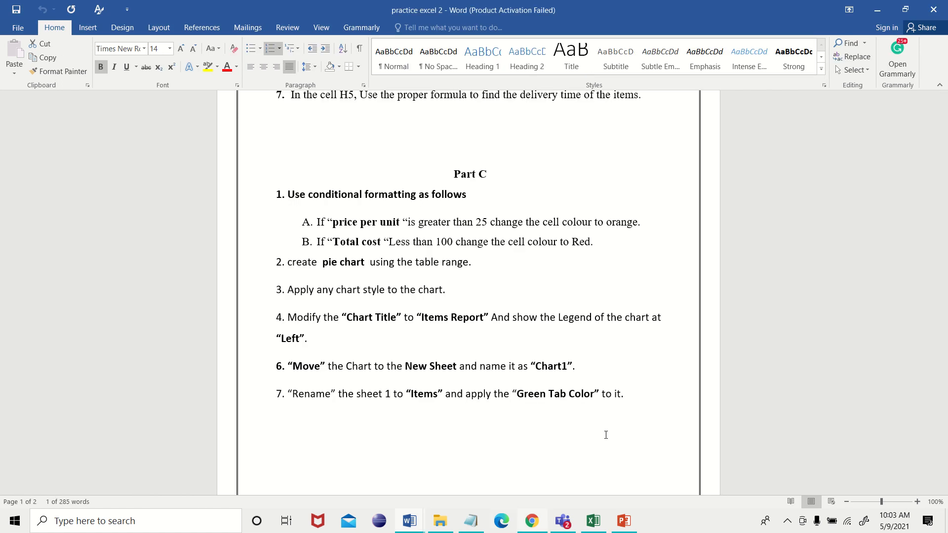
pyautogui.moveTo(944, 311); pyautogui.dragTo(943, 358)
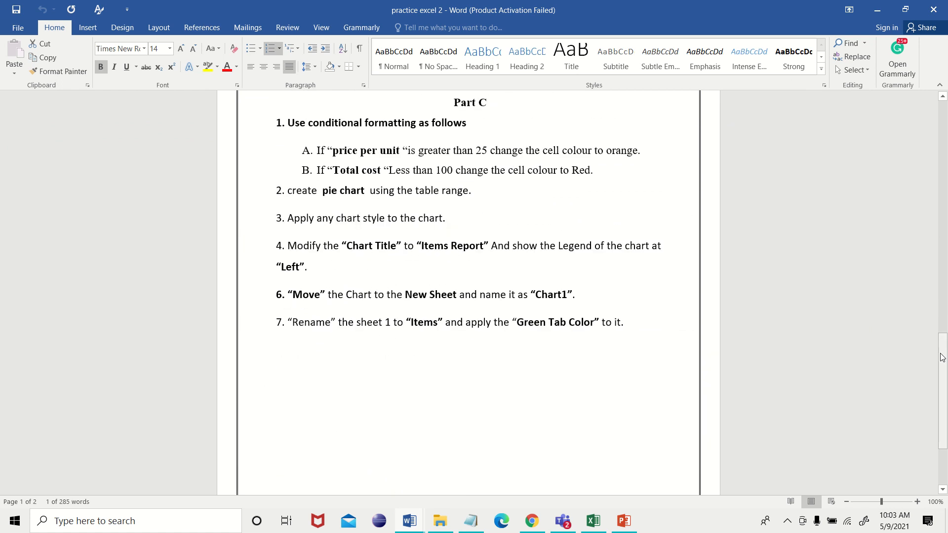
pyautogui.moveTo(943, 357); pyautogui.dragTo(914, 236)
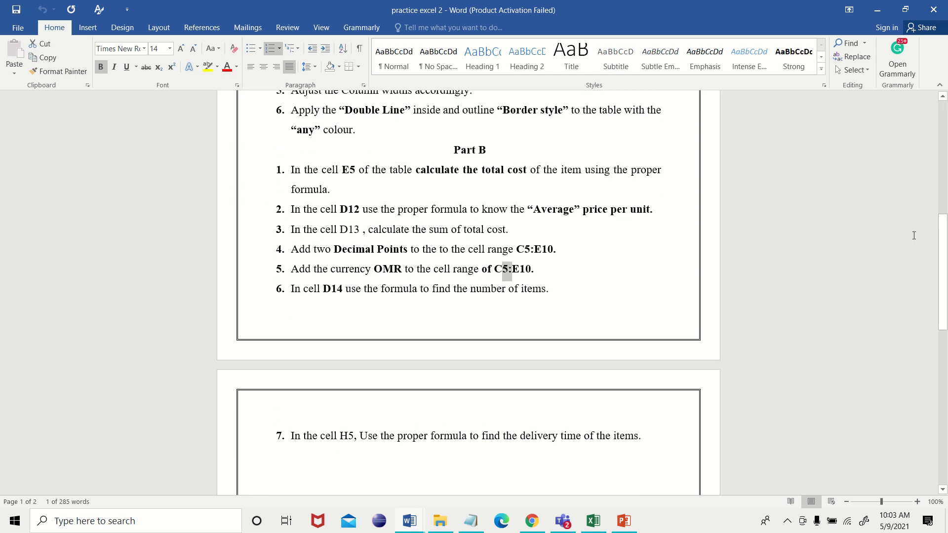